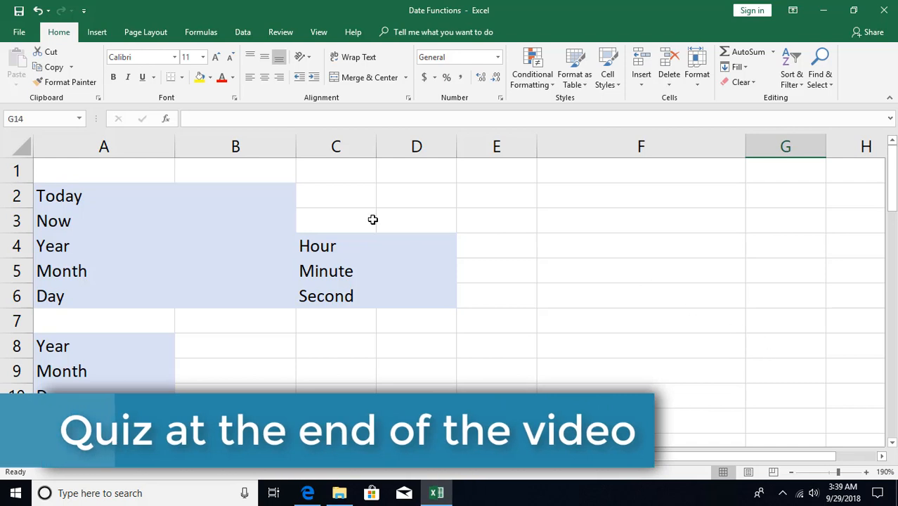
- Enter the TODAY function in cell B2 beside the Today label
{"action": "left_click", "coordinate": [245, 204]}
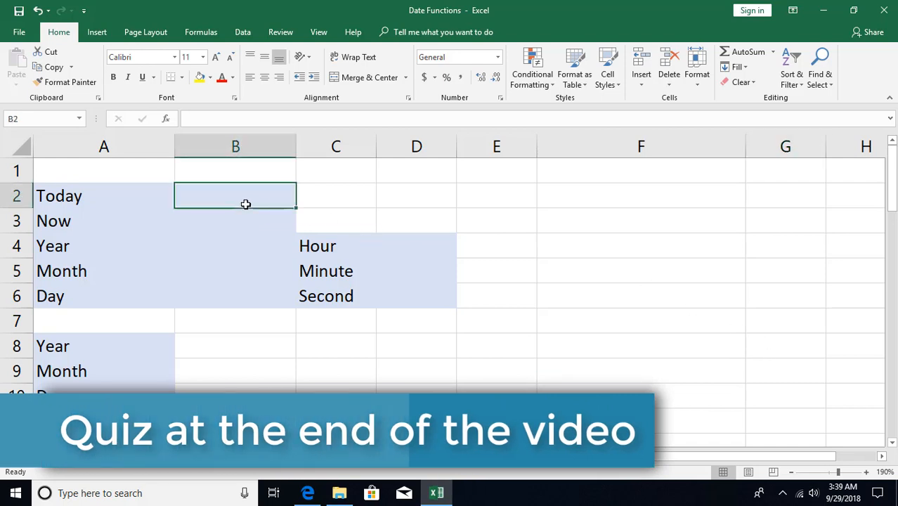
{"action": "type", "text": "=tod"}
{"action": "key", "text": "Tab"}
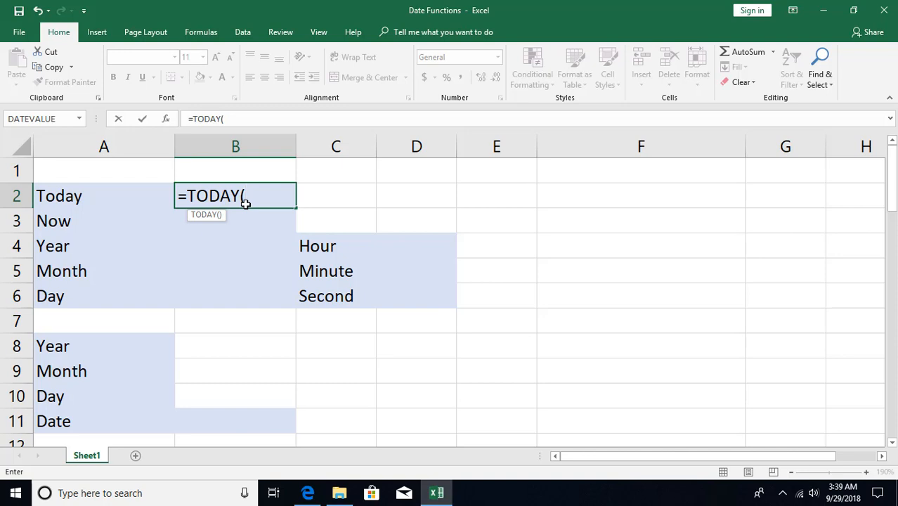
{"action": "key", "text": "Return"}
{"action": "left_click", "coordinate": [246, 204]}
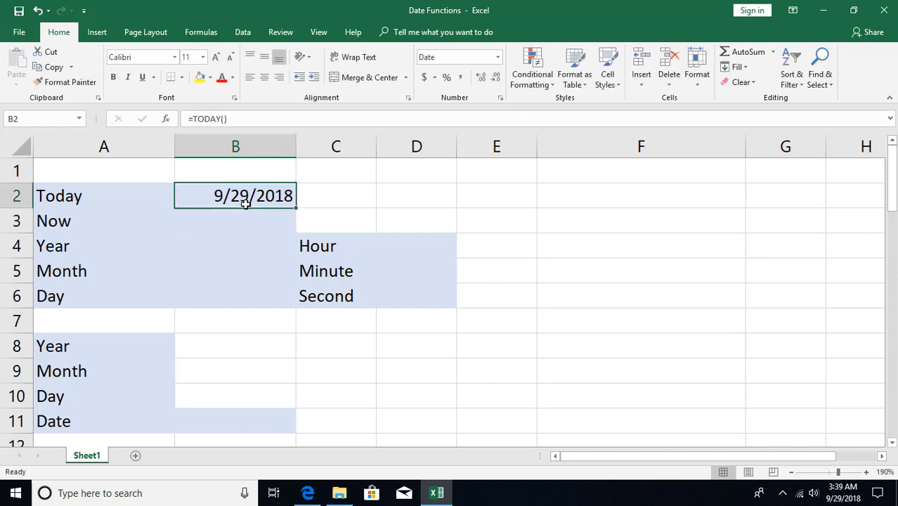
- Enter the NOW function in cell B3 and autofit the width of column B
{"action": "key", "text": "Down"}
{"action": "type", "text": "=now"}
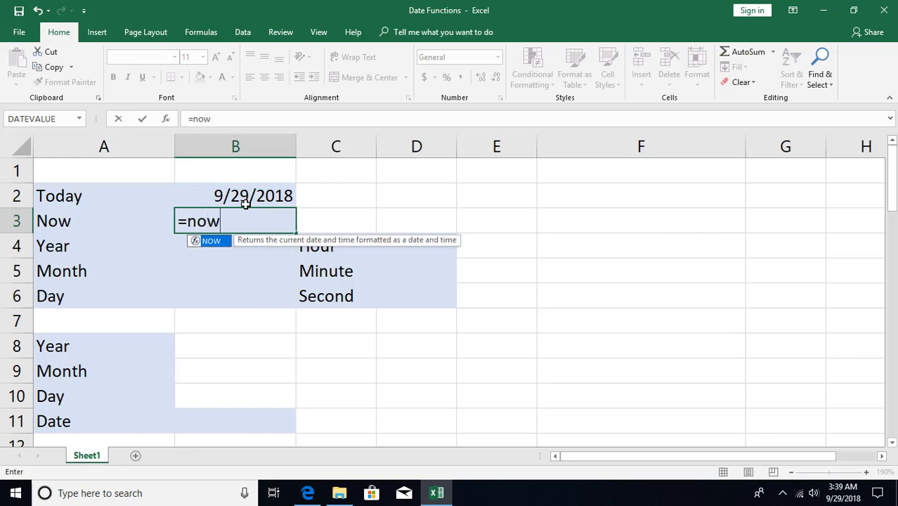
{"action": "key", "text": "Tab"}
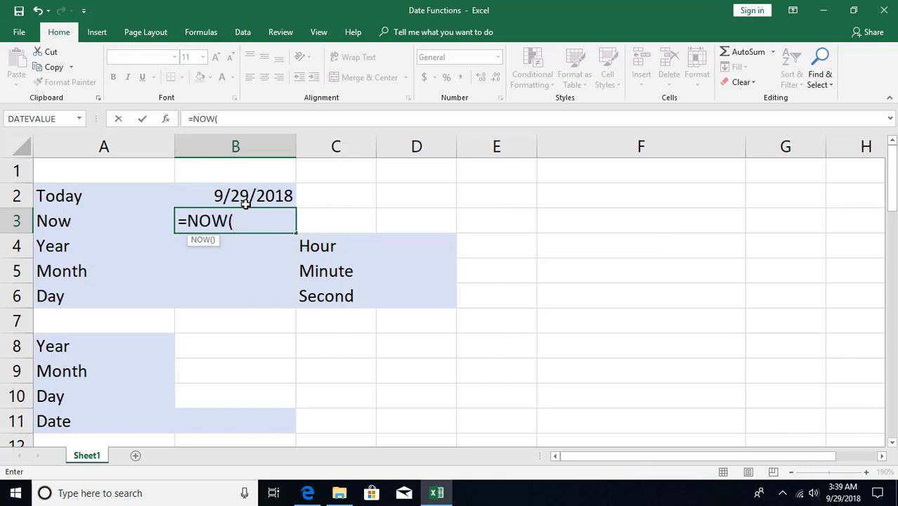
{"action": "key", "text": "Return"}
{"action": "key", "text": "Up"}
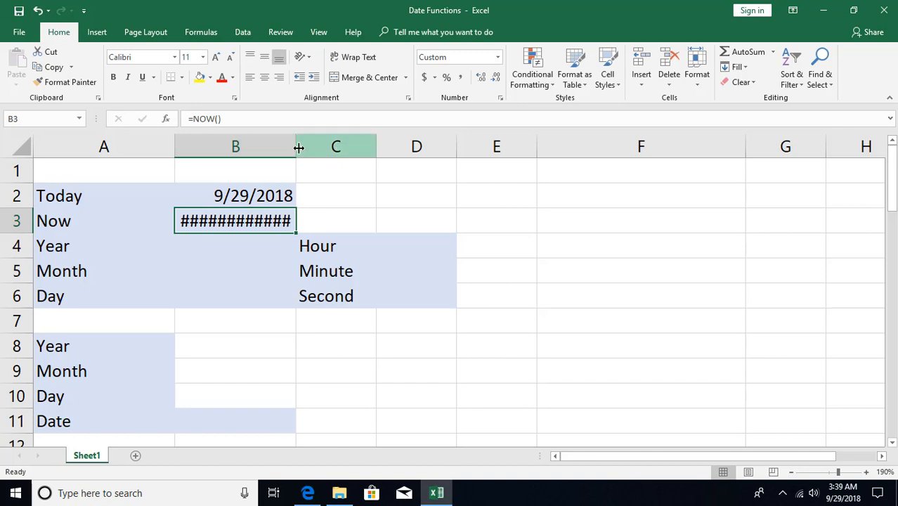
{"action": "double_click", "coordinate": [299, 148]}
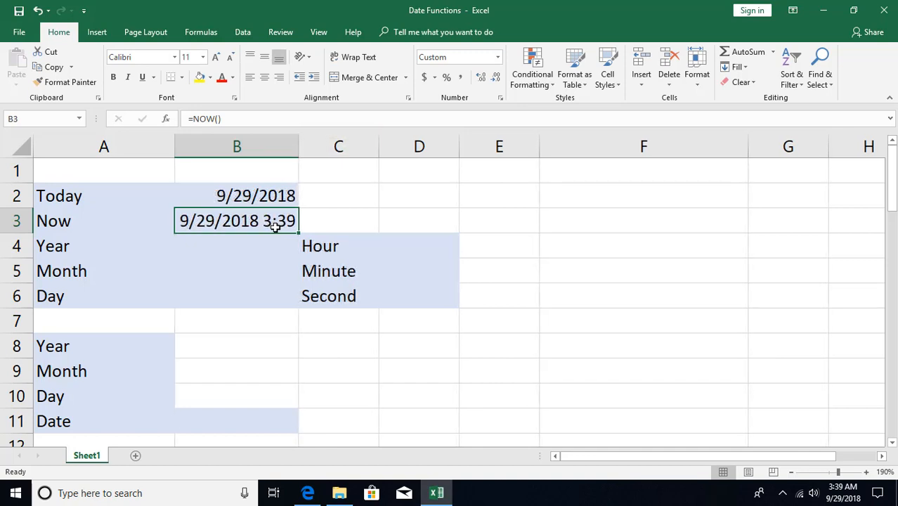
- Format cell B3 with the Time category, using the *1:30:55 PM type
{"action": "left_click", "coordinate": [501, 101]}
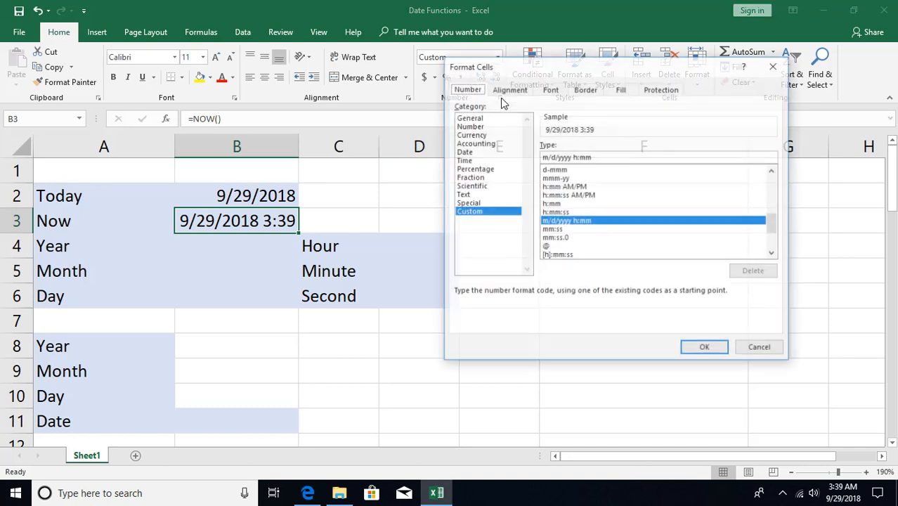
{"action": "left_click", "coordinate": [464, 160]}
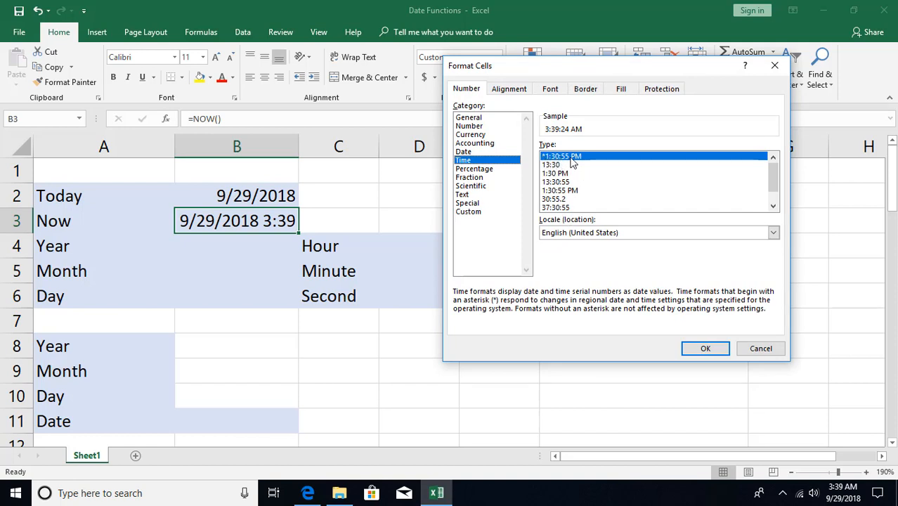
{"action": "left_click", "coordinate": [706, 349]}
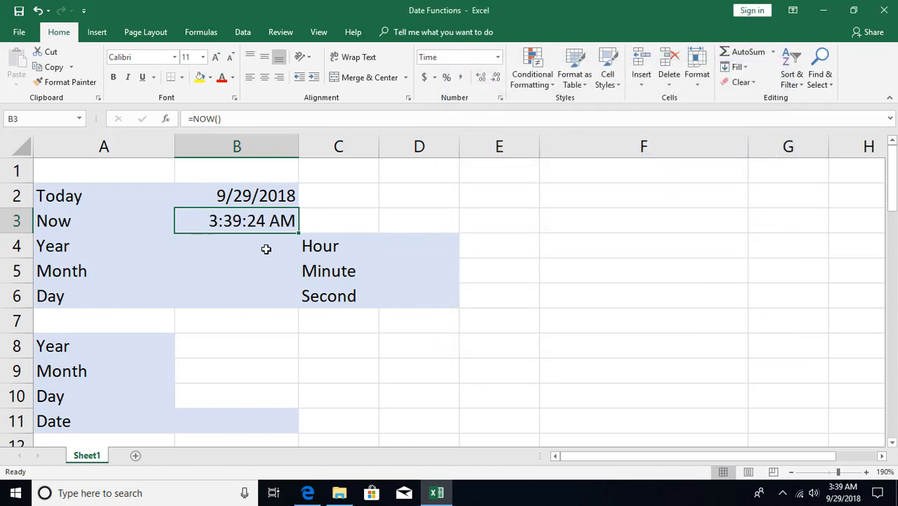
- Extract the year from today's date in cell B4 with the formula =YEAR(B2)
{"action": "left_click", "coordinate": [265, 249]}
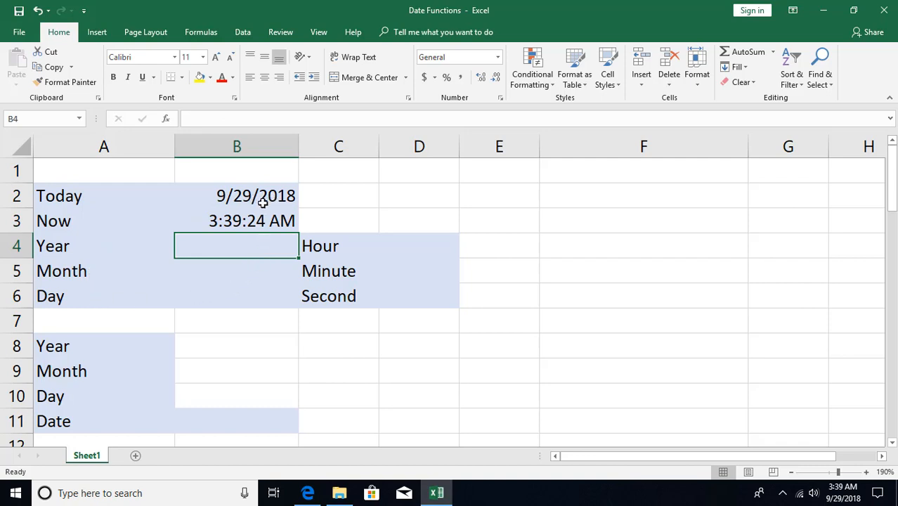
{"action": "type", "text": "=yea"}
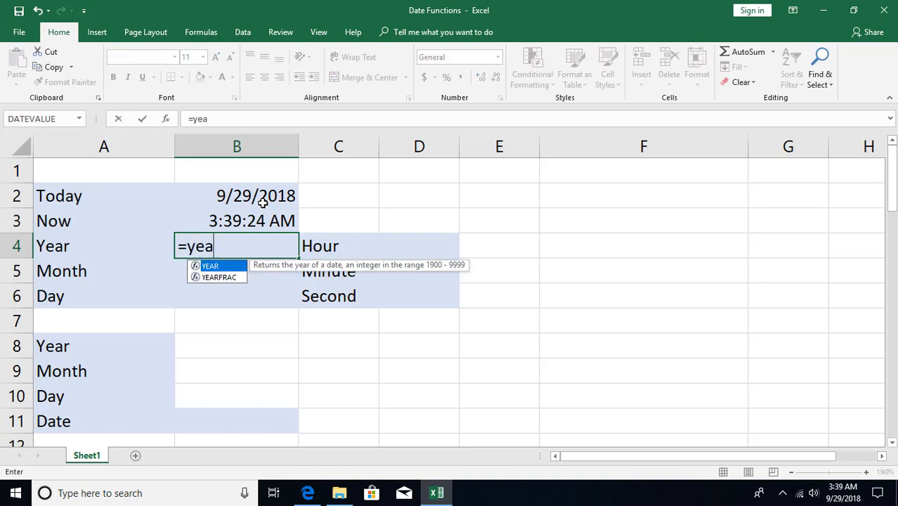
{"action": "key", "text": "Tab"}
{"action": "left_click", "coordinate": [263, 197]}
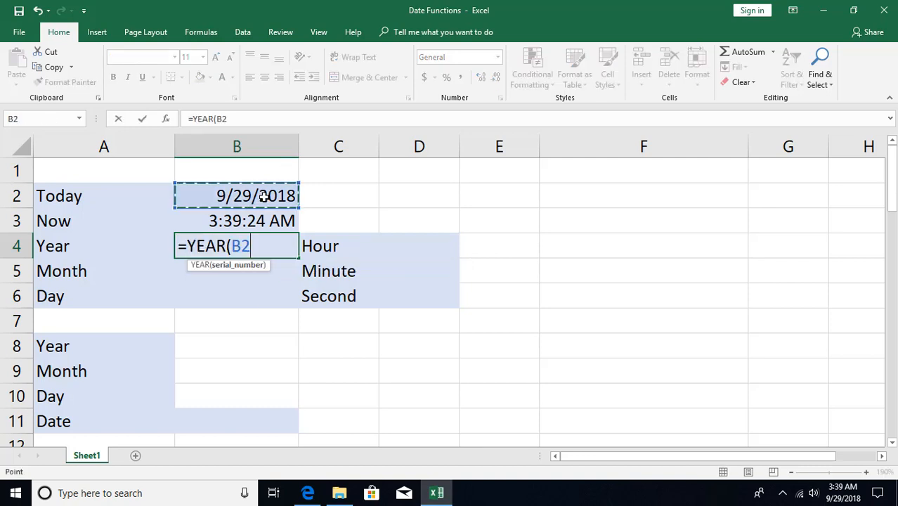
{"action": "key", "text": "Return"}
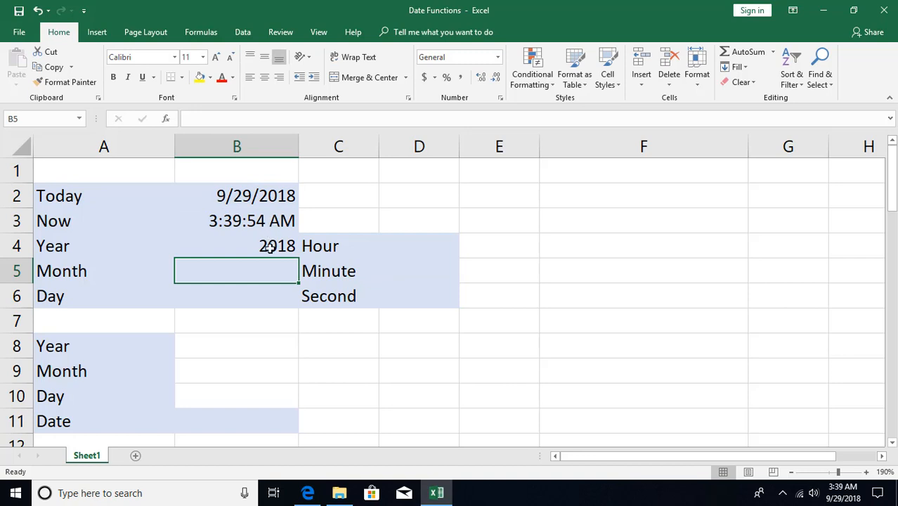
{"action": "left_click", "coordinate": [276, 246]}
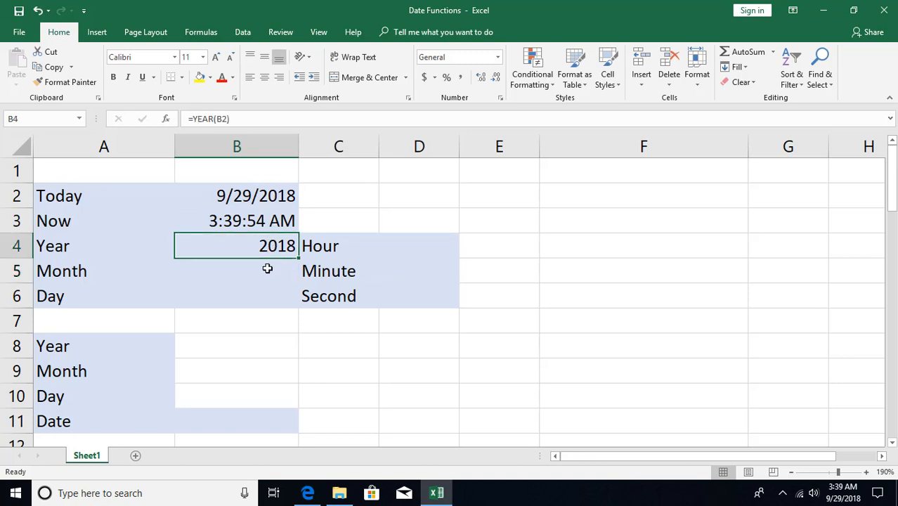
- Extract the month from the date in B2 with the MONTH function in cell B5
{"action": "left_click", "coordinate": [268, 269]}
{"action": "type", "text": "=month"}
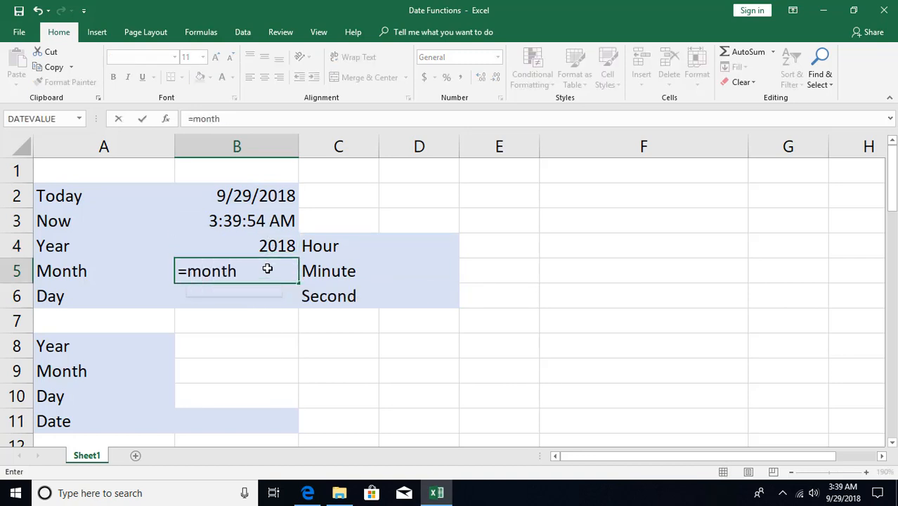
{"action": "key", "text": "Tab"}
{"action": "left_click", "coordinate": [280, 197]}
{"action": "key", "text": "Return"}
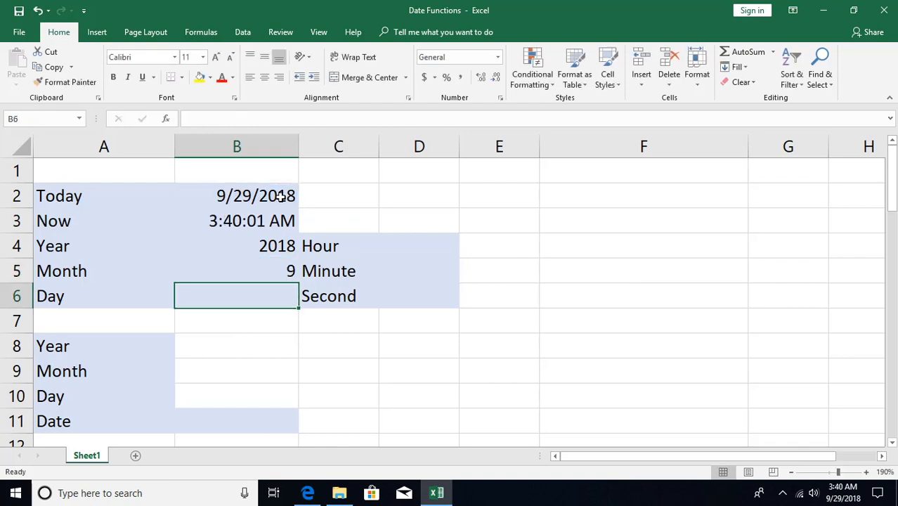
- Extract the day from today's date in cell B6 with the formula =DAY(B2)
{"action": "type", "text": "=day"}
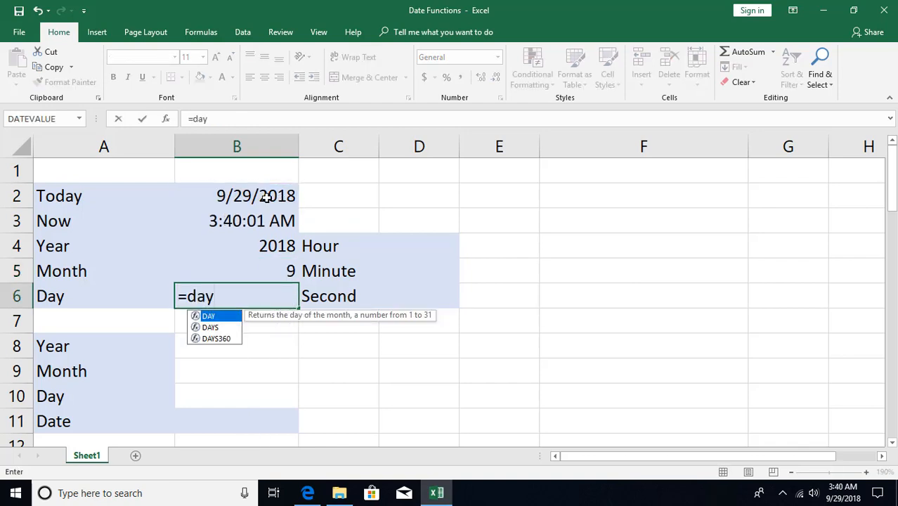
{"action": "key", "text": "Tab"}
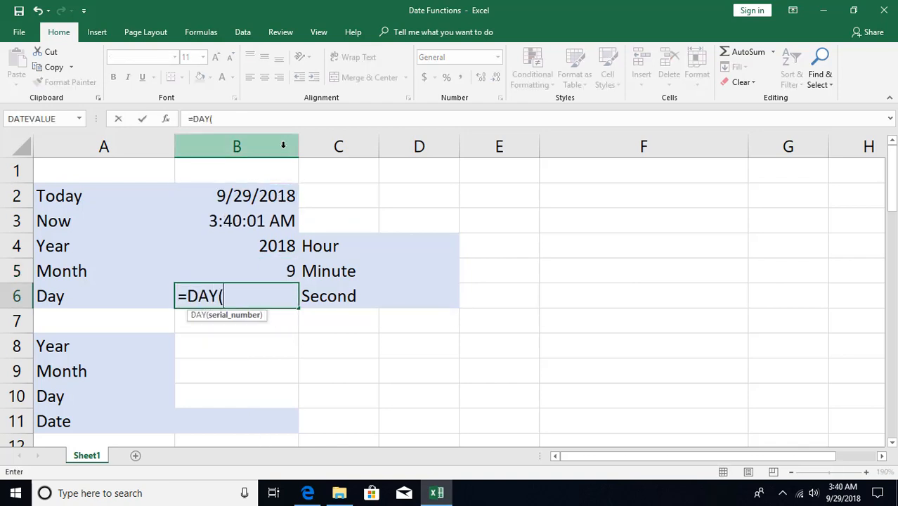
{"action": "left_click", "coordinate": [261, 196]}
{"action": "key", "text": "Return"}
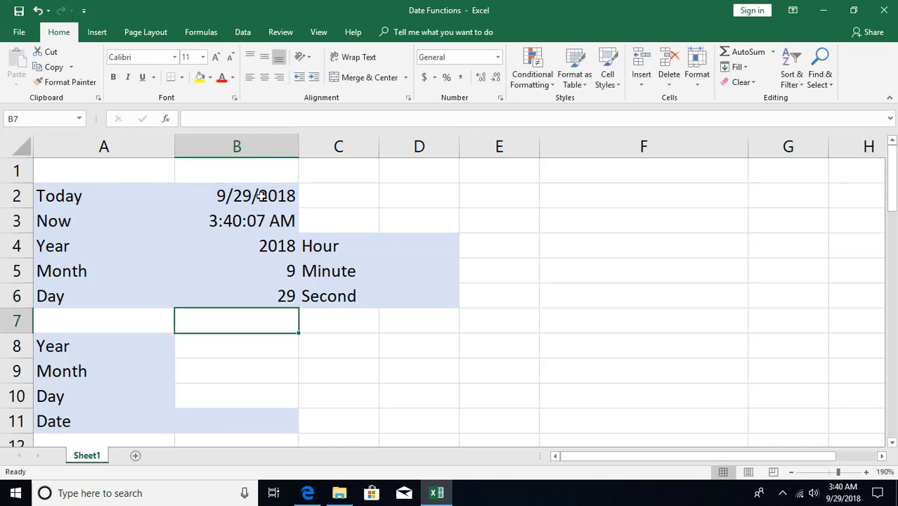
{"action": "left_click", "coordinate": [261, 294]}
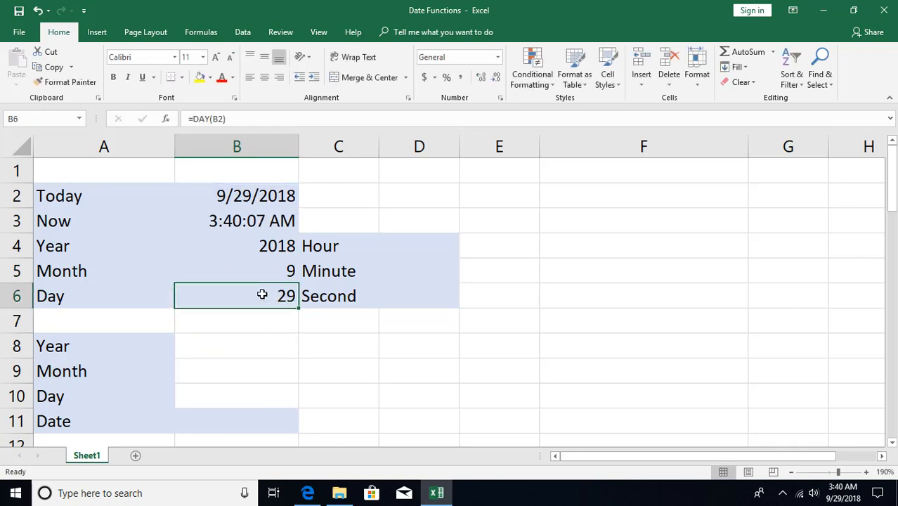
- Extract the hour from the current time in cell D4 with the formula =HOUR(B3)
{"action": "left_click", "coordinate": [422, 248]}
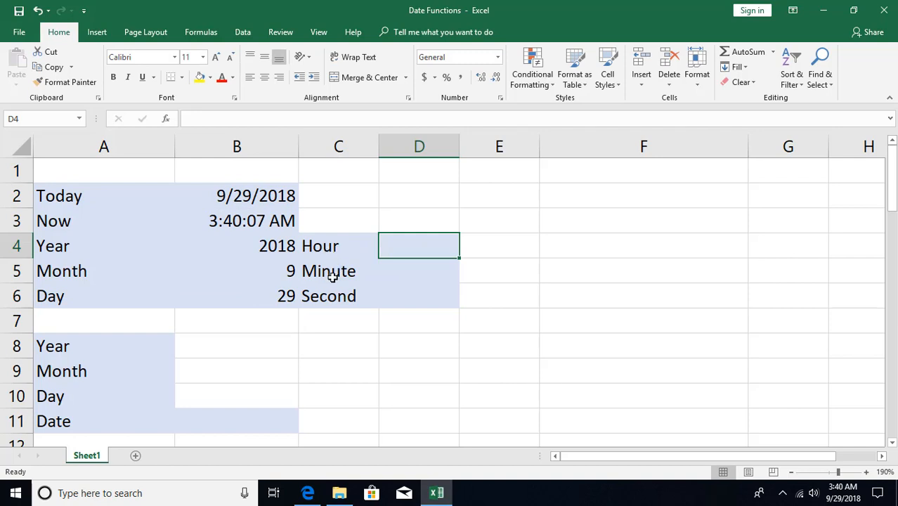
{"action": "type", "text": "="}
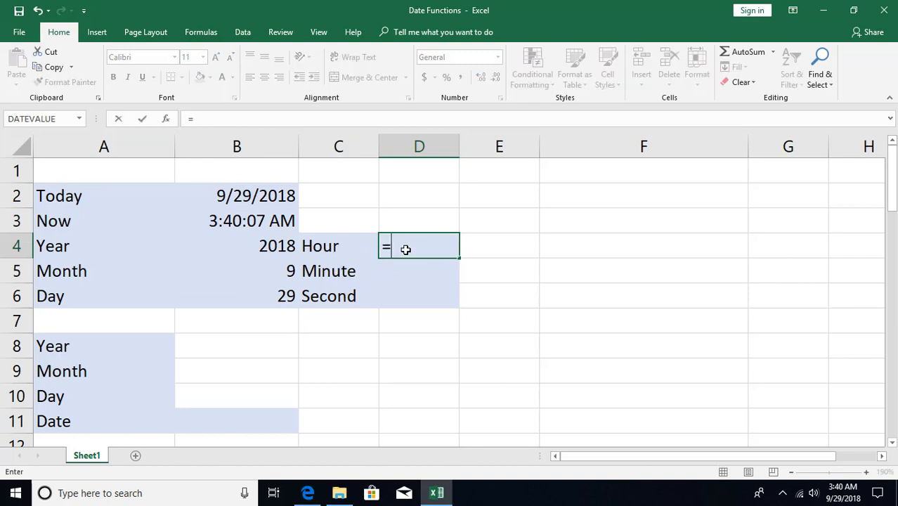
{"action": "type", "text": "hou"}
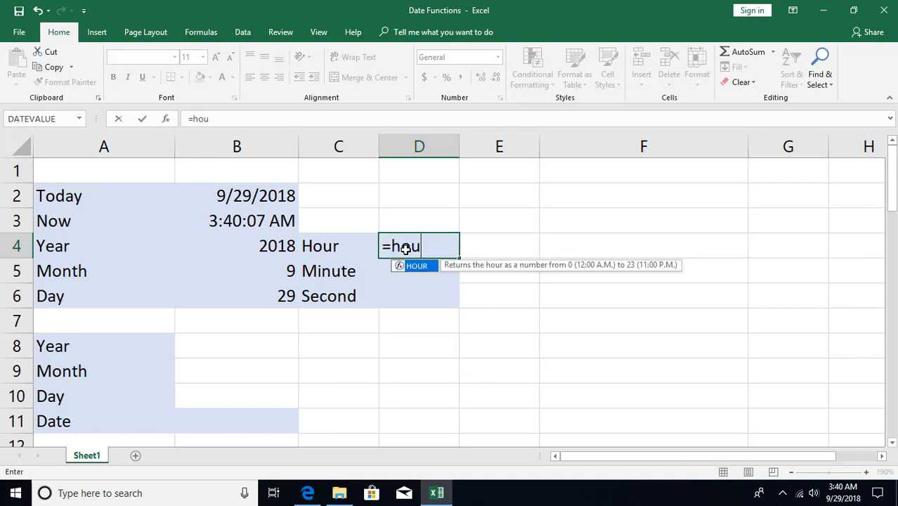
{"action": "key", "text": "Tab"}
{"action": "left_click", "coordinate": [239, 221]}
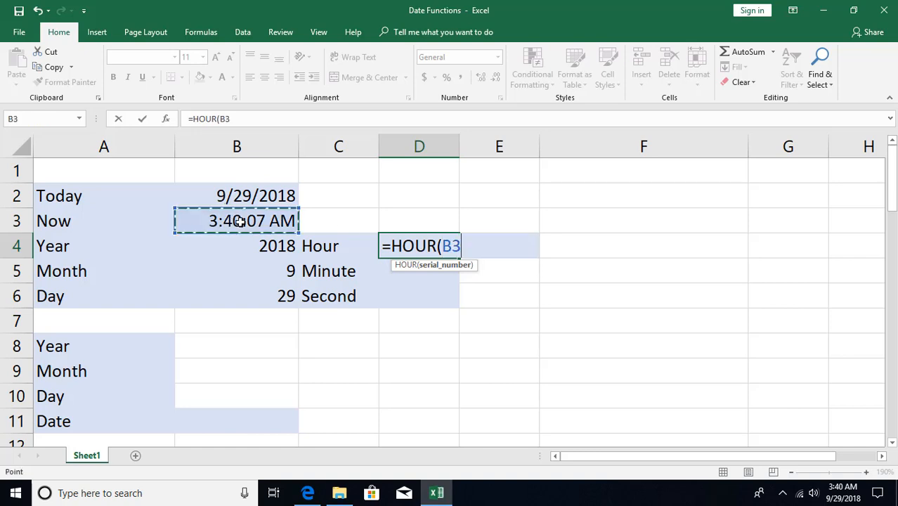
{"action": "key", "text": "Return"}
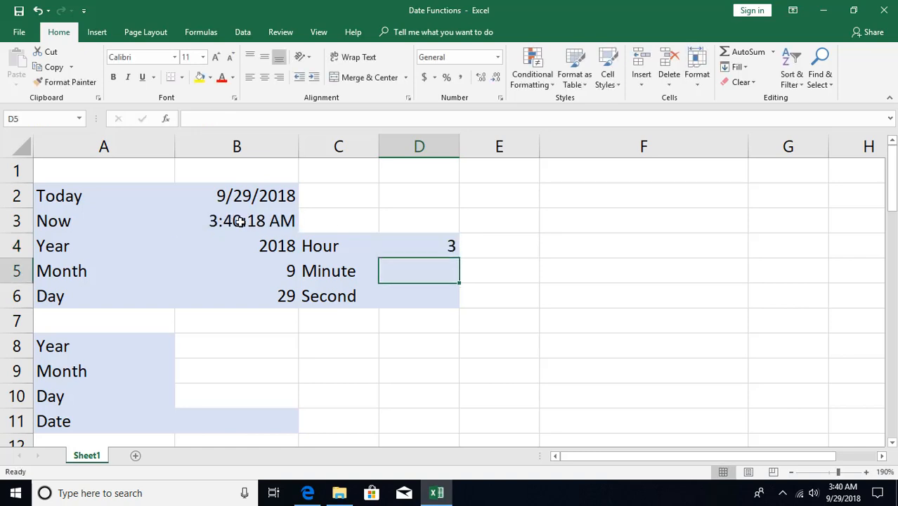
{"action": "left_click", "coordinate": [418, 253]}
- Extract the minute from the current time in cell D5 with the formula =MINUTE(B3)
{"action": "left_click", "coordinate": [420, 276]}
{"action": "type", "text": "=minu"}
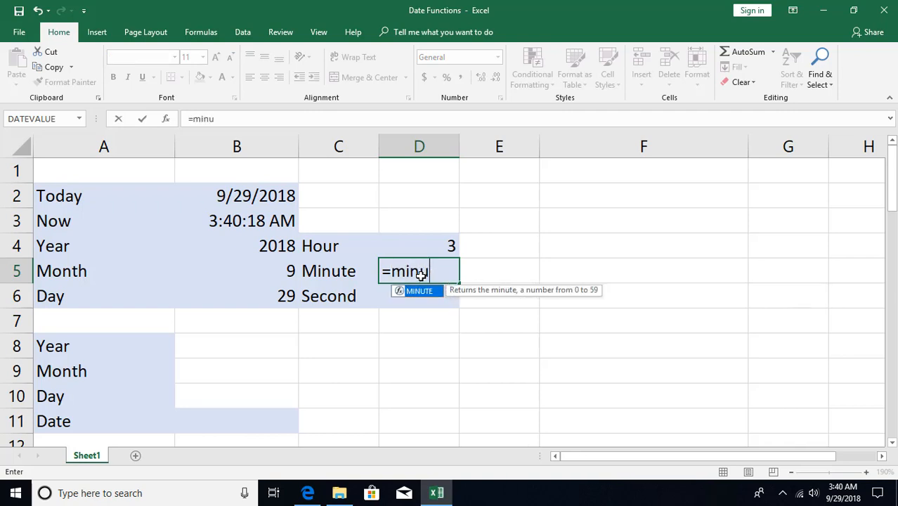
{"action": "key", "text": "Tab"}
{"action": "left_click", "coordinate": [265, 220]}
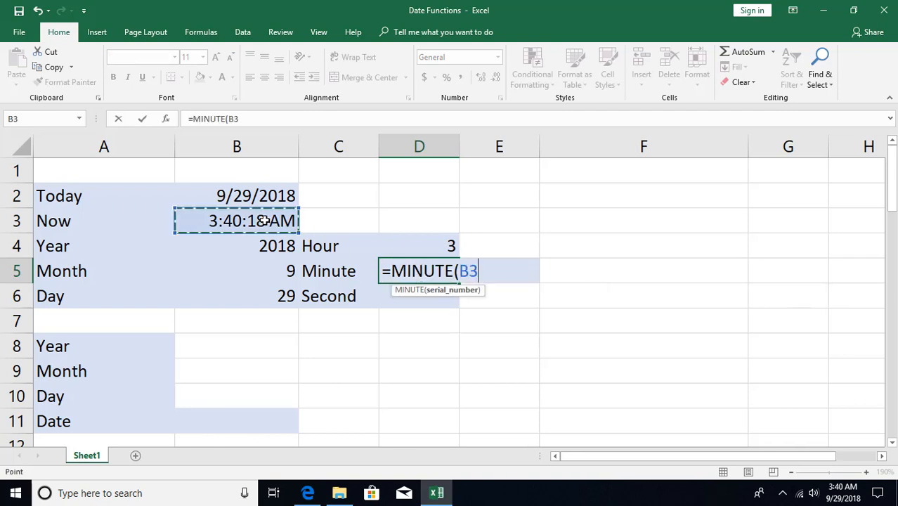
{"action": "key", "text": "Return"}
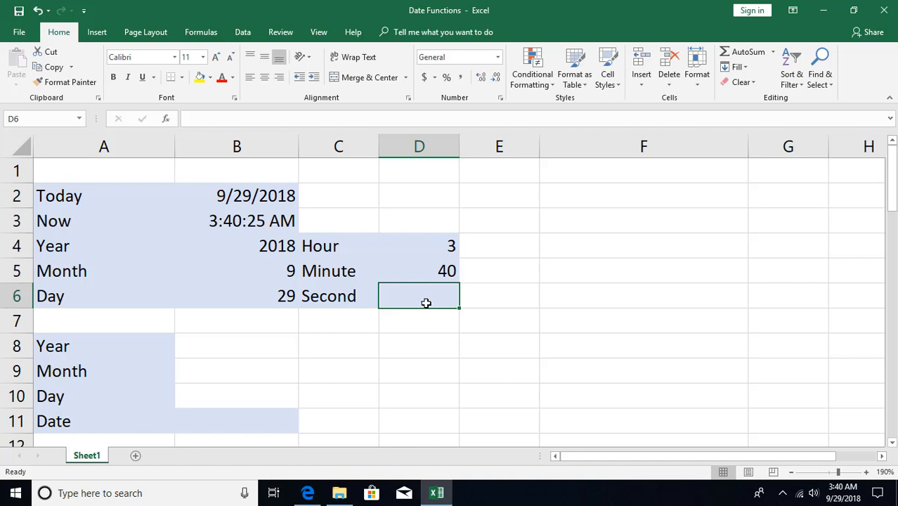
- Extract the second from the current time in cell D6 with the formula =SECOND(B3)
{"action": "type", "text": "="}
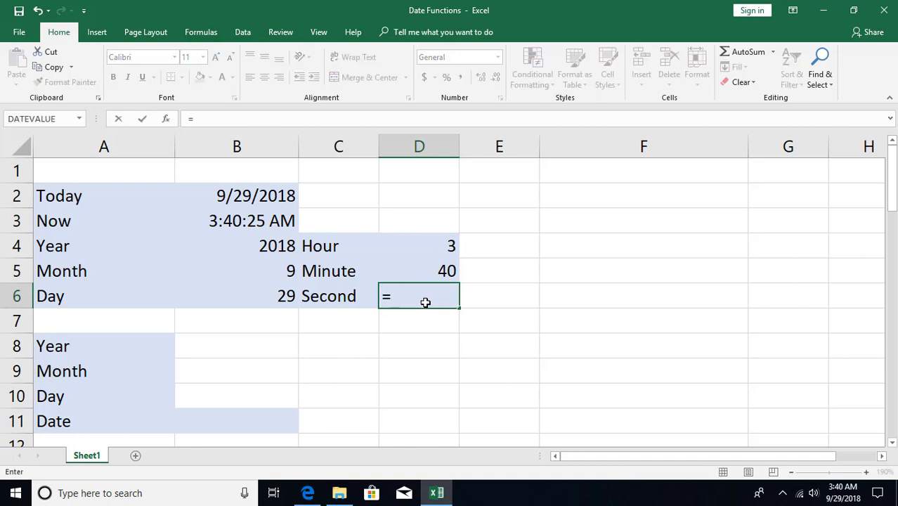
{"action": "type", "text": "sec"}
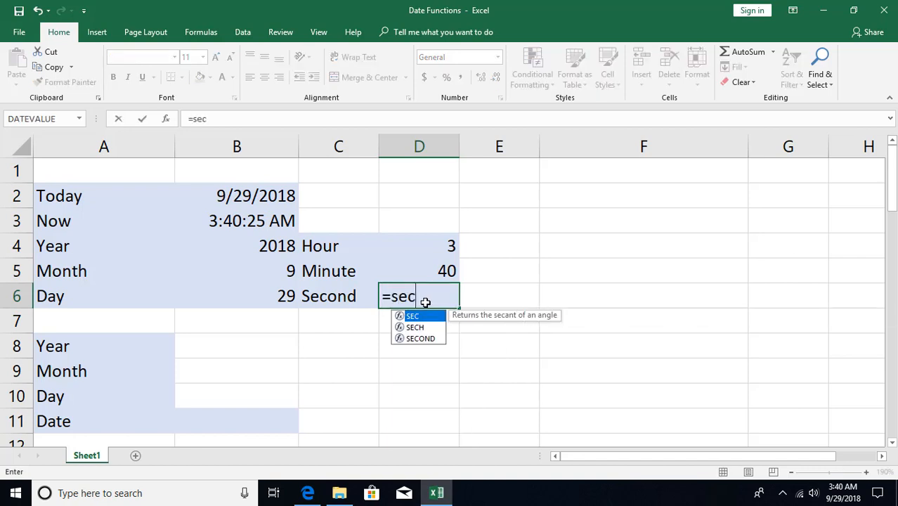
{"action": "type", "text": "o"}
{"action": "key", "text": "Tab"}
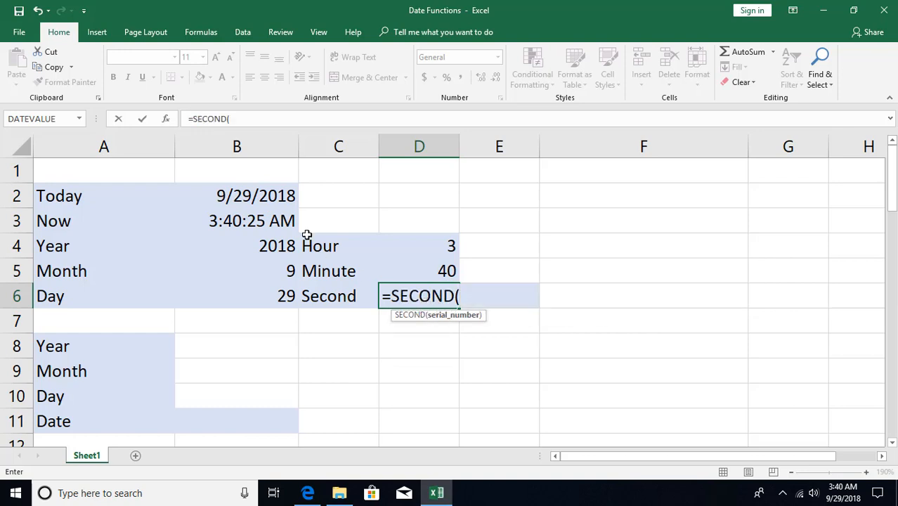
{"action": "left_click", "coordinate": [267, 224]}
{"action": "key", "text": "Return"}
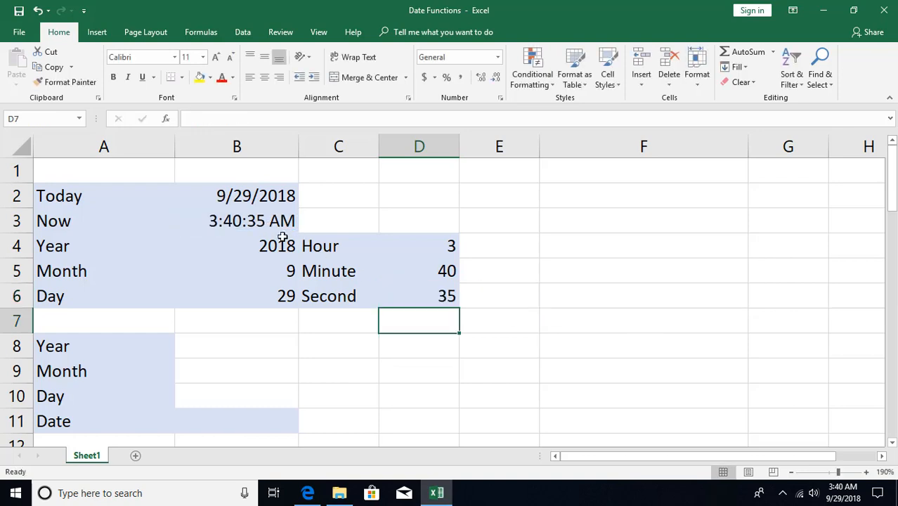
{"action": "left_click", "coordinate": [445, 292]}
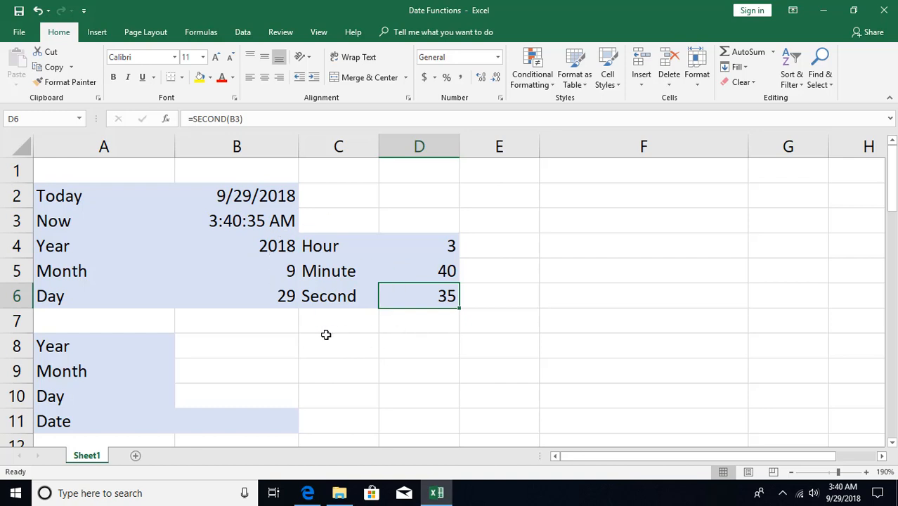
{"action": "scroll", "coordinate": [252, 357], "scroll_direction": "down", "scroll_amount": 1}
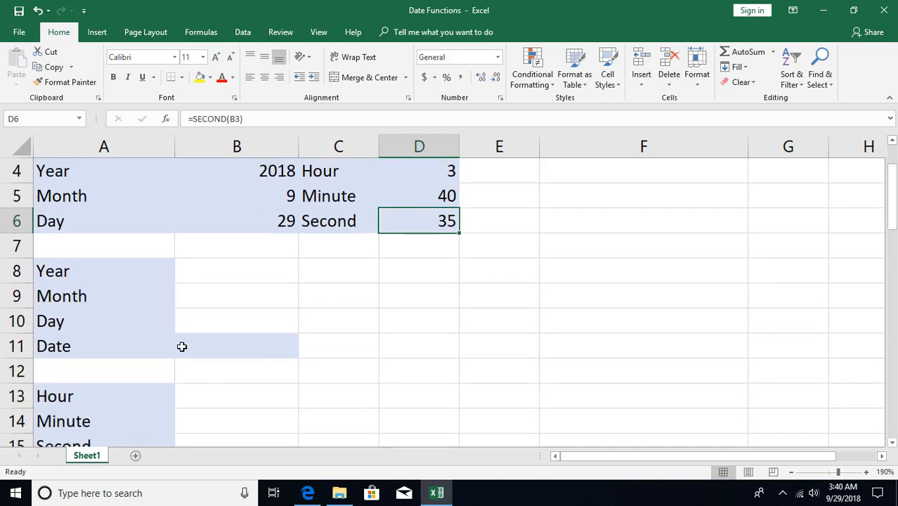
- Enter 2019 as the year, 3 as the month and 20 as the day in cells B8 to B10
{"action": "left_click", "coordinate": [223, 275]}
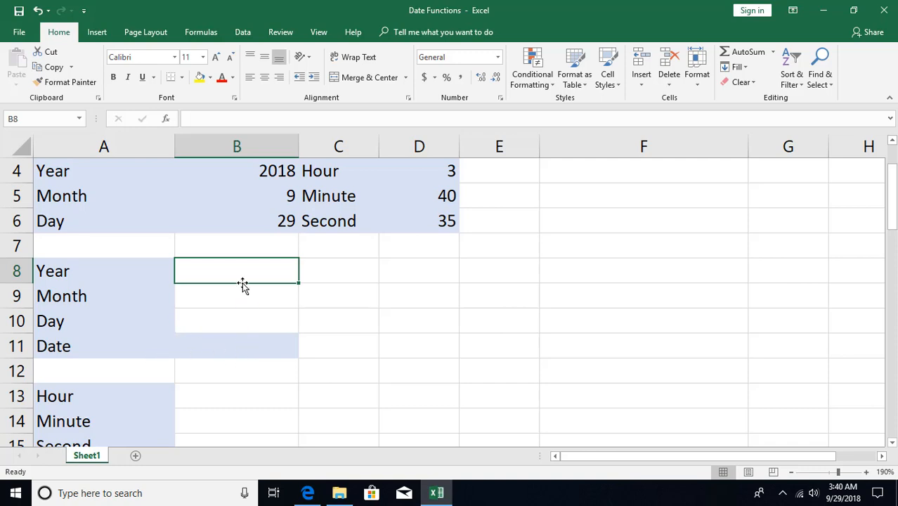
{"action": "type", "text": "2019"}
{"action": "key", "text": "Return"}
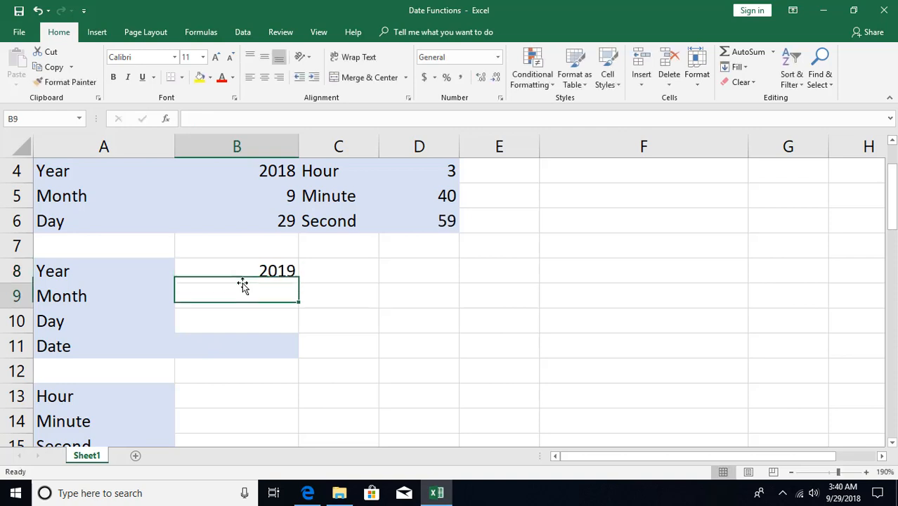
{"action": "type", "text": "3"}
{"action": "key", "text": "Return"}
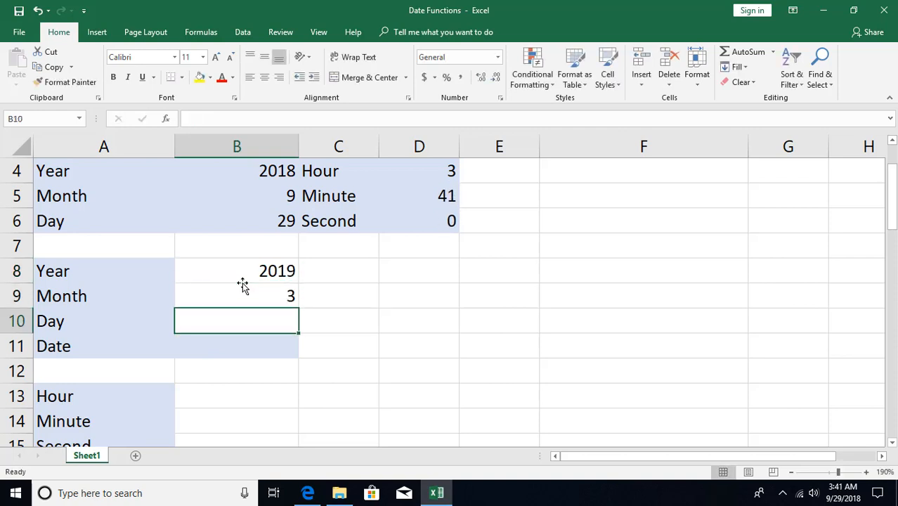
{"action": "type", "text": "20"}
{"action": "key", "text": "Return"}
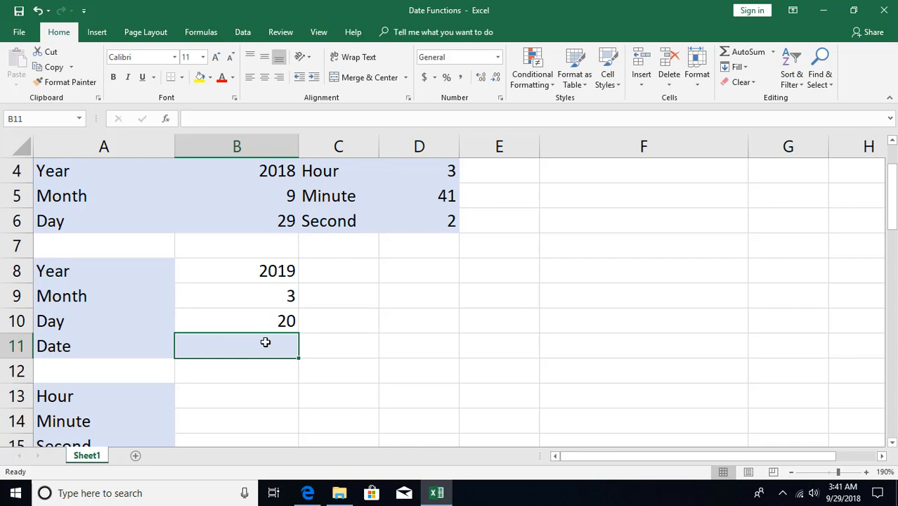
- Build the date in cell B11 from the year, month and day with the formula =DATE(B8,B9,B10)
{"action": "type", "text": "=date"}
{"action": "key", "text": "Tab"}
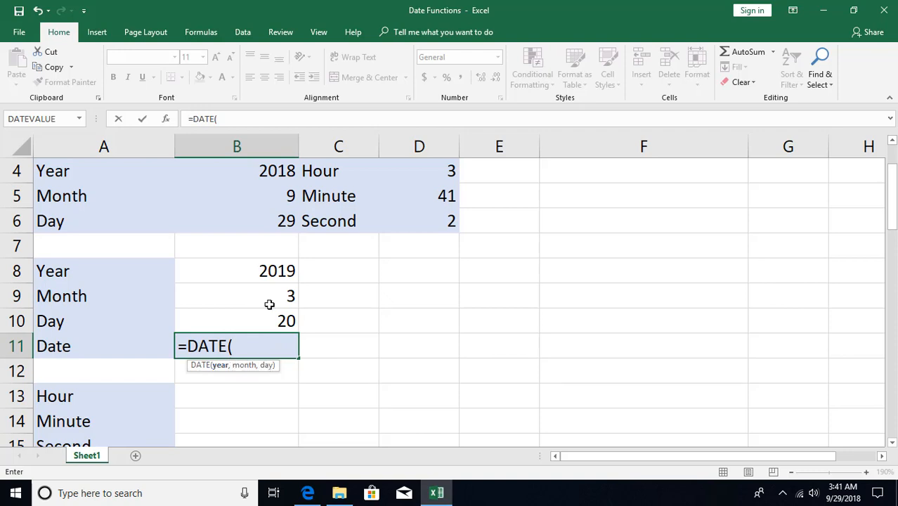
{"action": "left_click", "coordinate": [263, 272]}
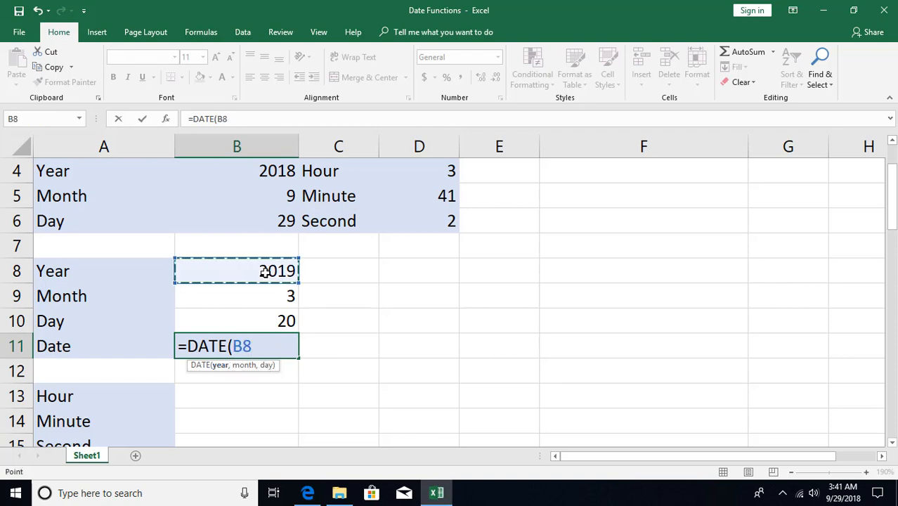
{"action": "type", "text": ","}
{"action": "left_click", "coordinate": [273, 297]}
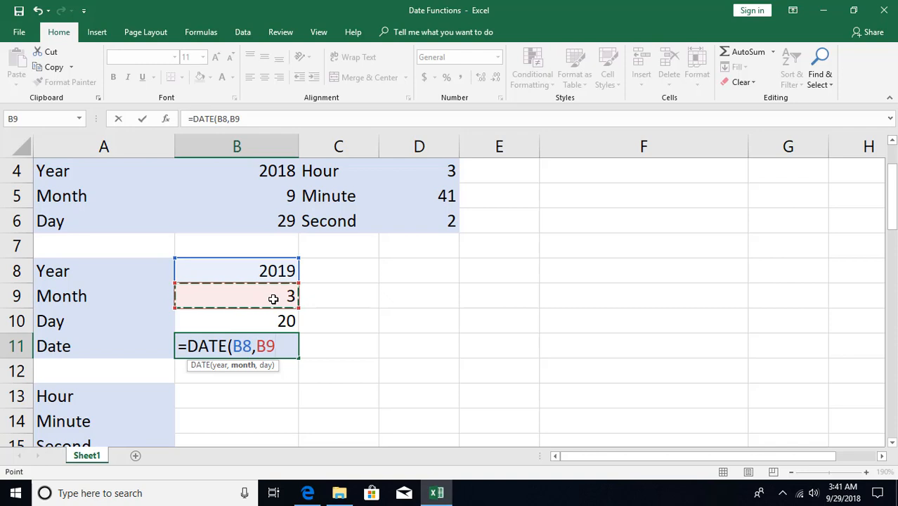
{"action": "type", "text": ","}
{"action": "left_click", "coordinate": [279, 321]}
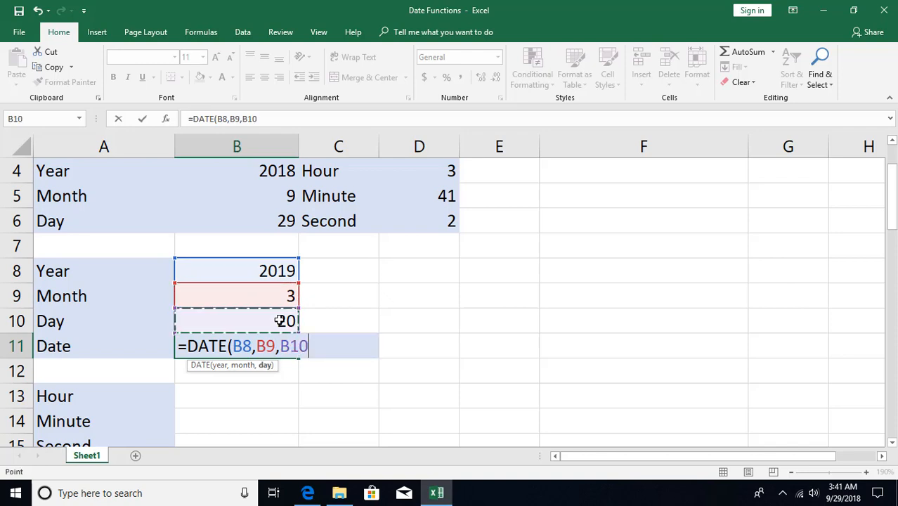
{"action": "key", "text": "Return"}
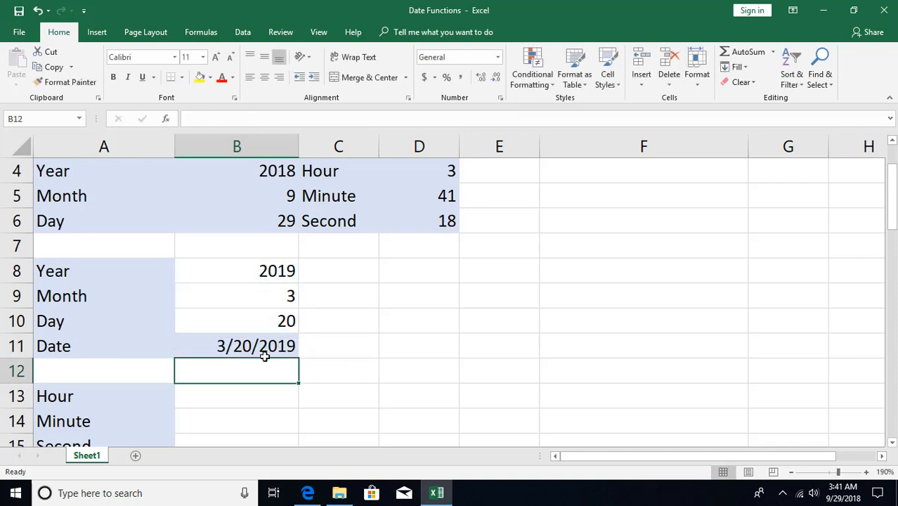
{"action": "left_click", "coordinate": [218, 349]}
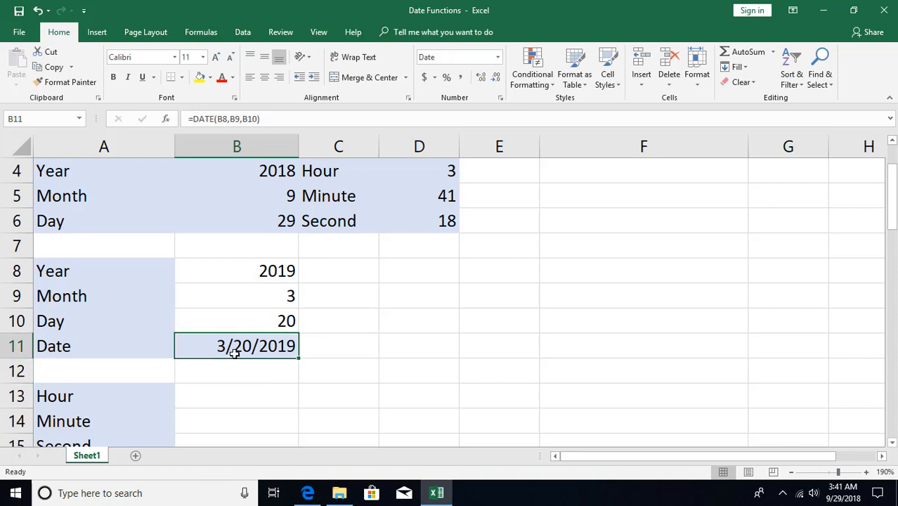
- Enter 4 as the hour, 20 as the minute and 30 as the second in cells B13 to B15
{"action": "scroll", "coordinate": [278, 383], "scroll_direction": "down", "scroll_amount": 2}
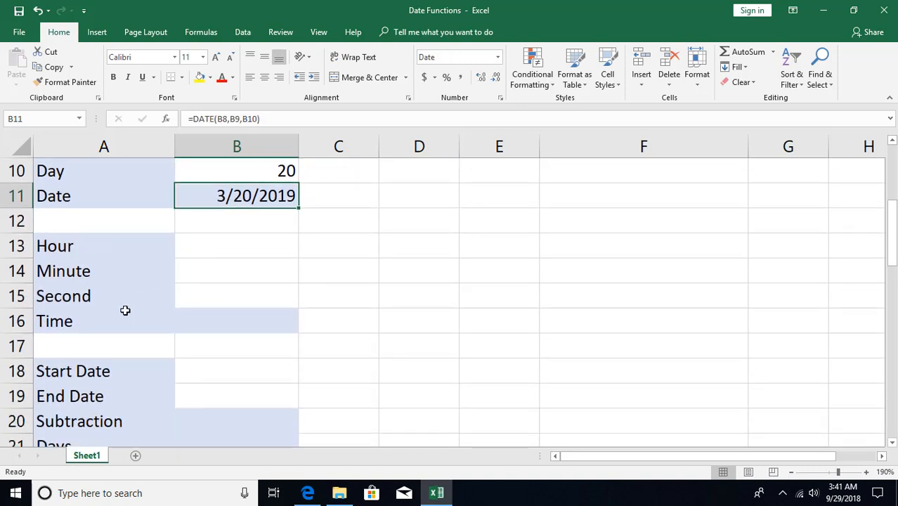
{"action": "left_click", "coordinate": [237, 253]}
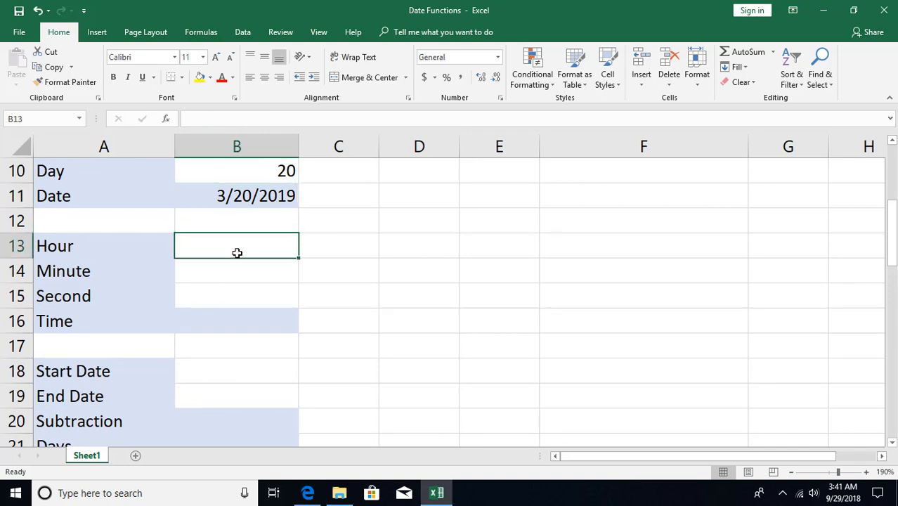
{"action": "type", "text": "4"}
{"action": "key", "text": "Return"}
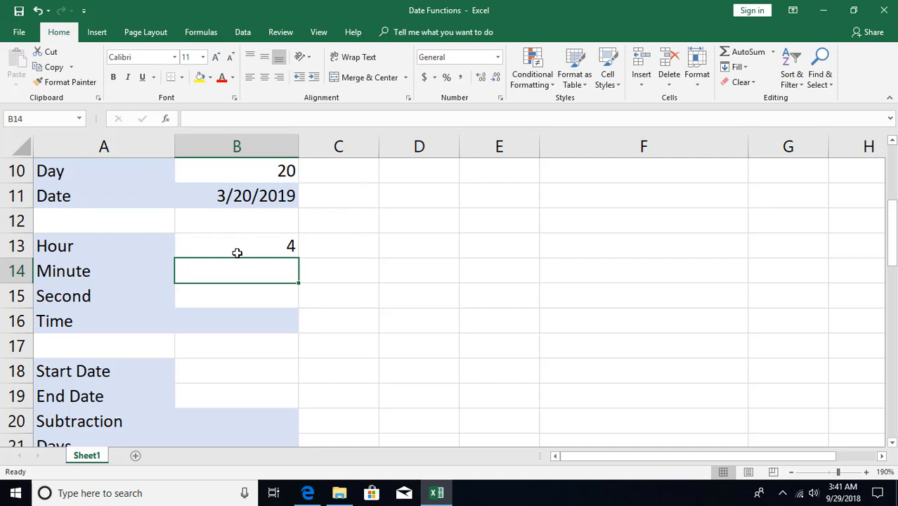
{"action": "type", "text": "20"}
{"action": "key", "text": "Return"}
{"action": "type", "text": "30"}
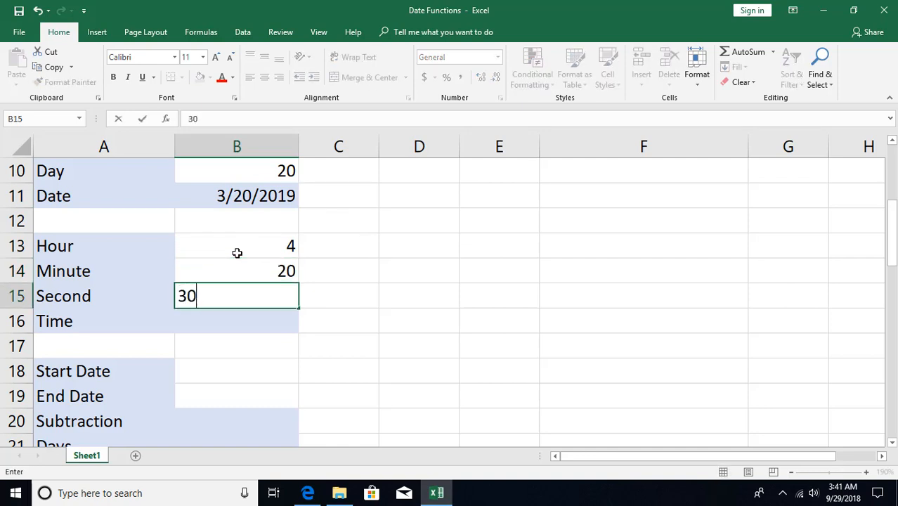
{"action": "left_click", "coordinate": [242, 255]}
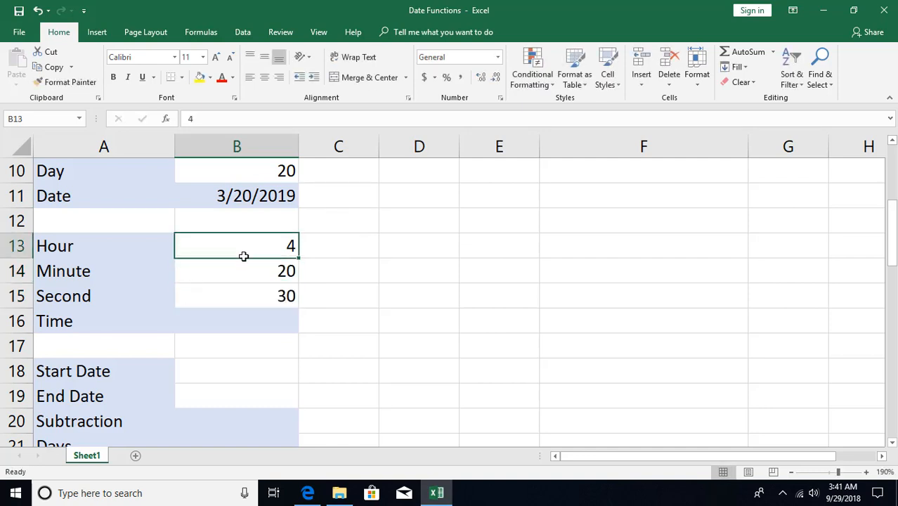
- Build the time in cell B16 from the hour, minute and second with the formula =TIME(B13,B14,B15)
{"action": "left_click", "coordinate": [247, 318]}
{"action": "type", "text": "=tim"}
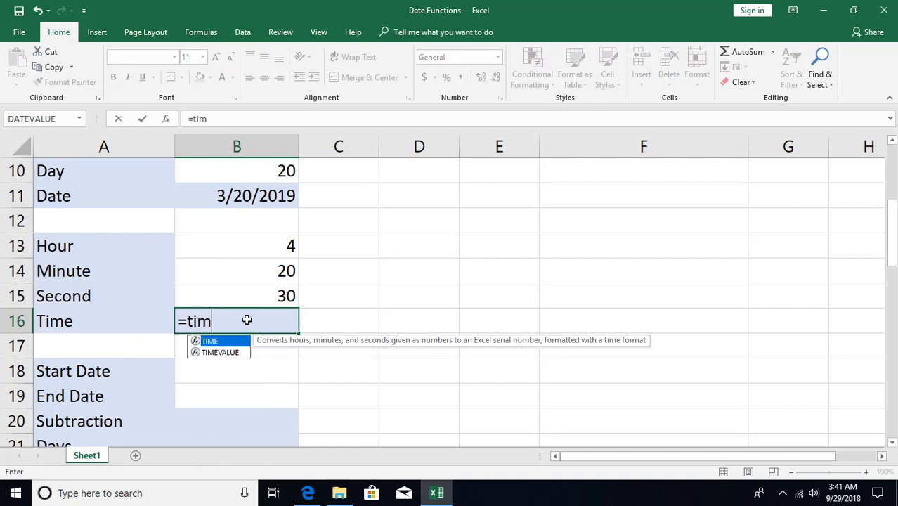
{"action": "key", "text": "Tab"}
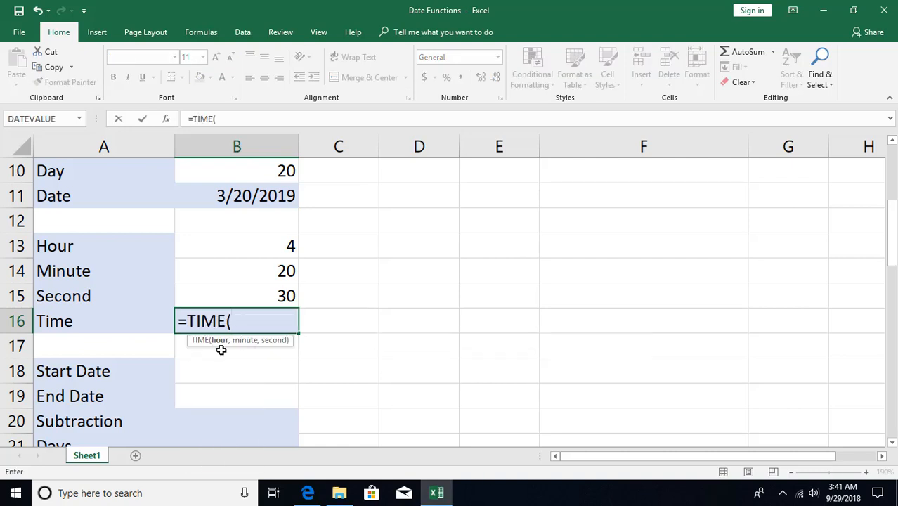
{"action": "left_click", "coordinate": [288, 246]}
{"action": "type", "text": ","}
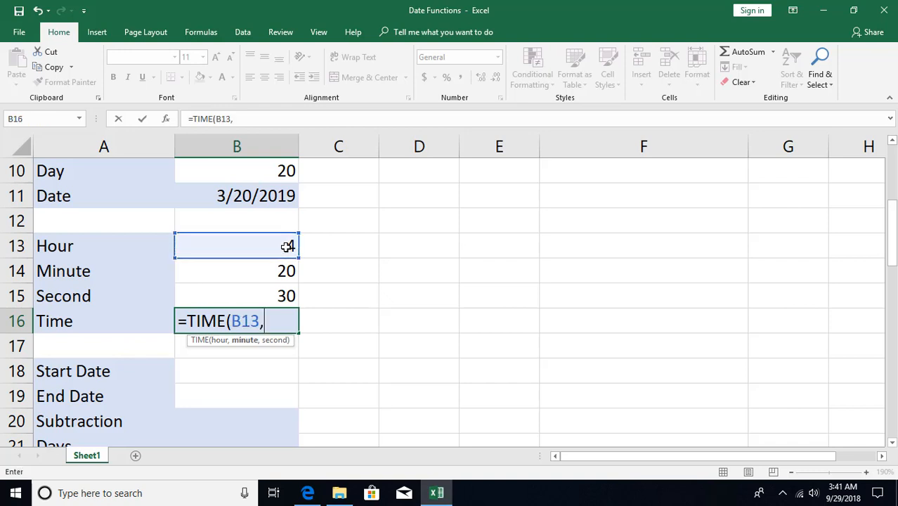
{"action": "left_click", "coordinate": [280, 272]}
{"action": "type", "text": ","}
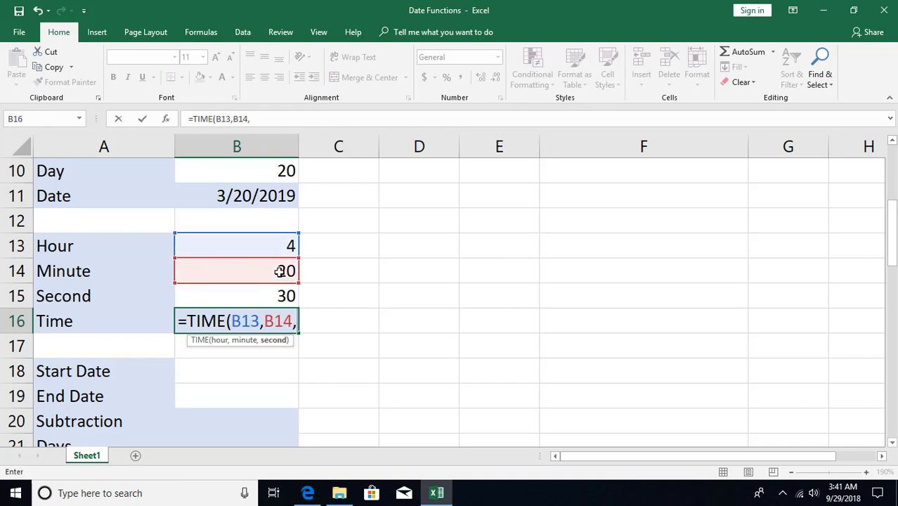
{"action": "left_click", "coordinate": [278, 295]}
{"action": "key", "text": "Return"}
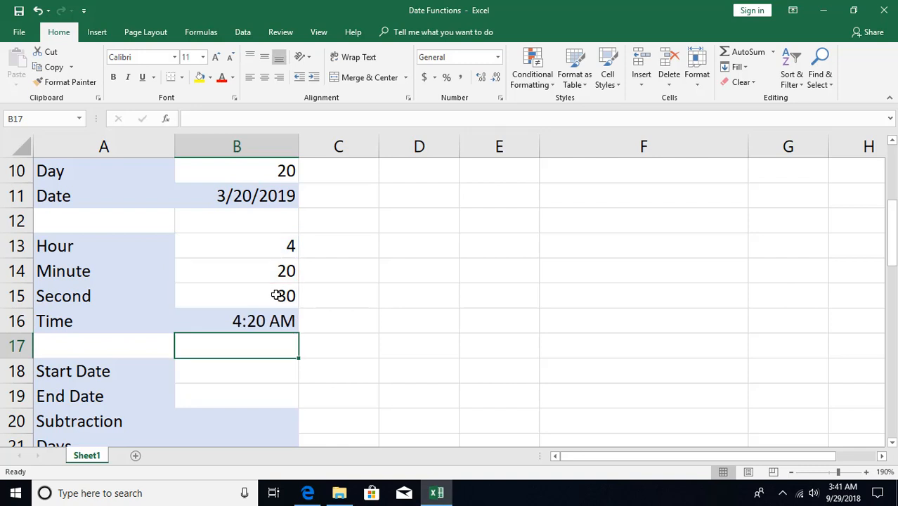
{"action": "left_click", "coordinate": [257, 323]}
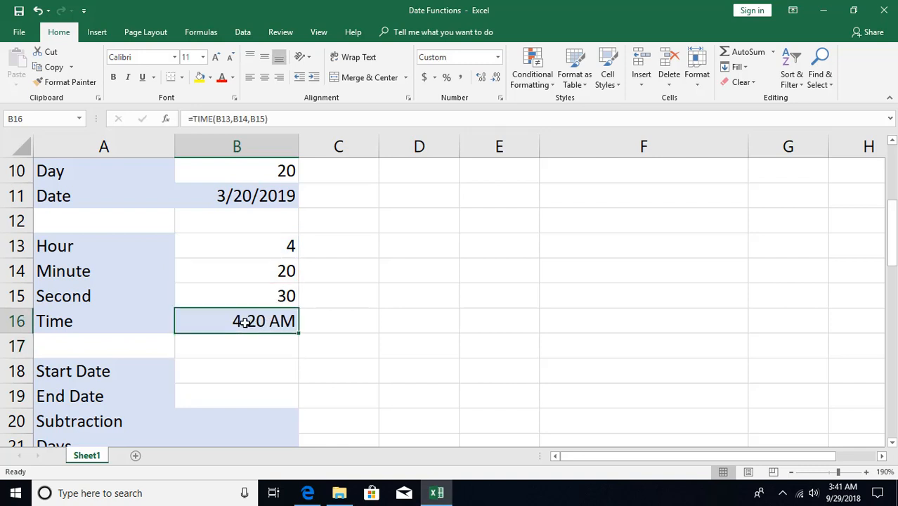
- Enter the start date 1 jan in cell B18 and the end date 10 jan in cell B19
{"action": "scroll", "coordinate": [245, 351], "scroll_direction": "down", "scroll_amount": 1}
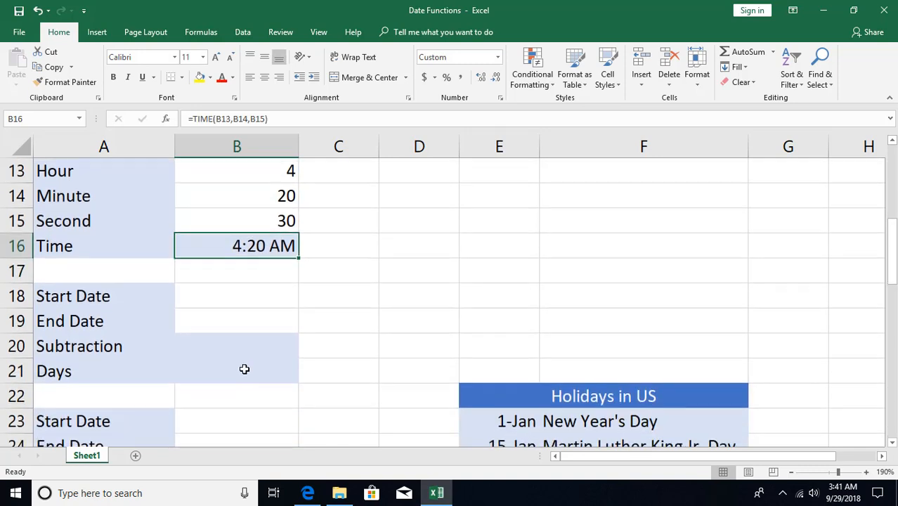
{"action": "left_click", "coordinate": [222, 296]}
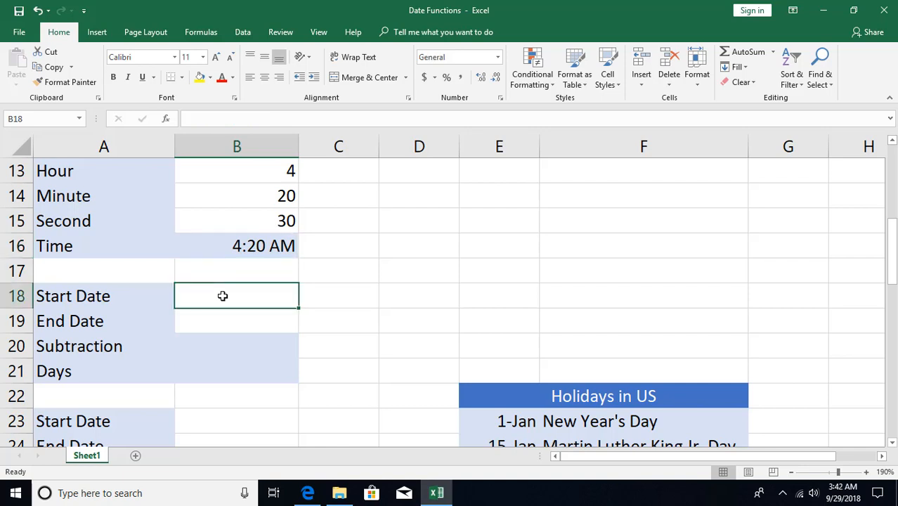
{"action": "type", "text": "1 jan"}
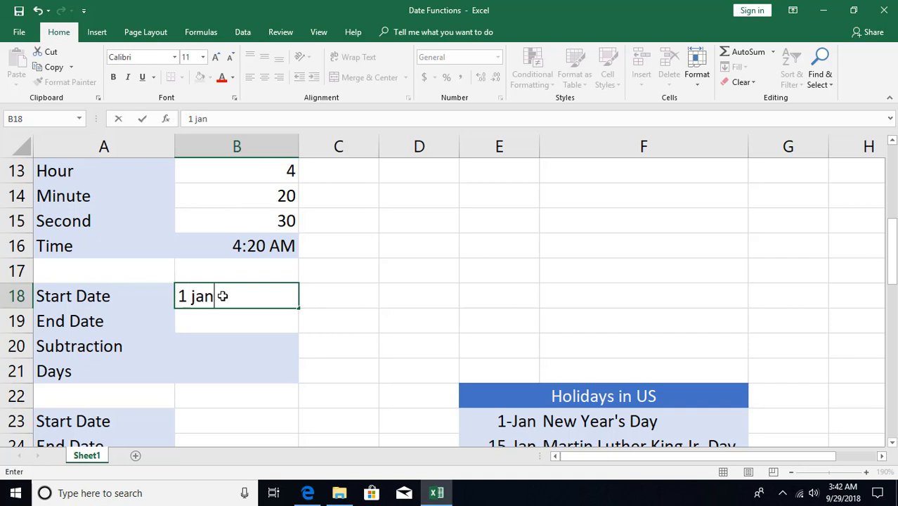
{"action": "key", "text": "Return"}
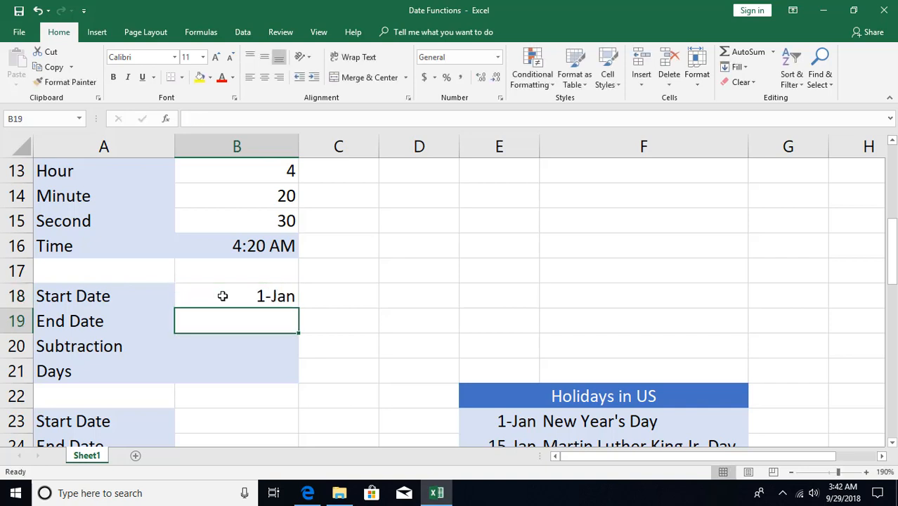
{"action": "type", "text": "10 jan"}
{"action": "key", "text": "Return"}
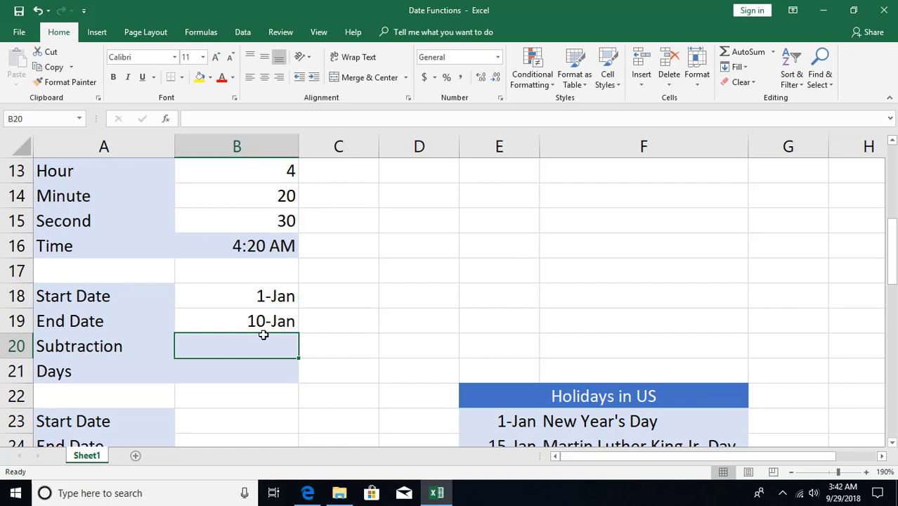
- Subtract the start date from the end date in cell B20 with the formula =B19-B18
{"action": "type", "text": "="}
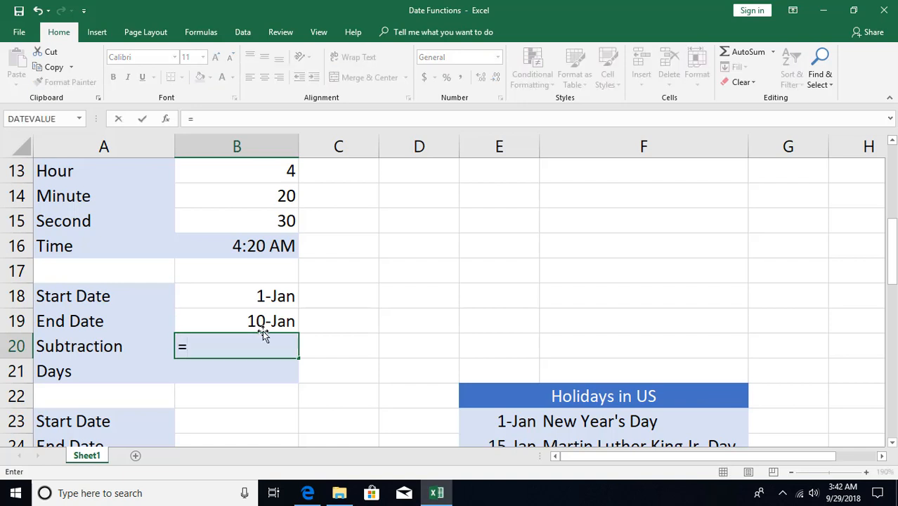
{"action": "left_click", "coordinate": [264, 325]}
{"action": "type", "text": "-"}
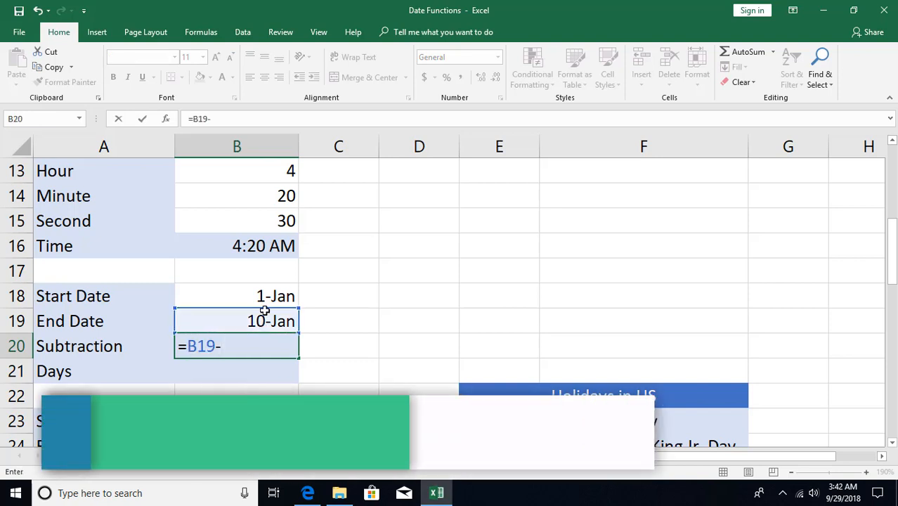
{"action": "left_click", "coordinate": [264, 297]}
{"action": "key", "text": "Return"}
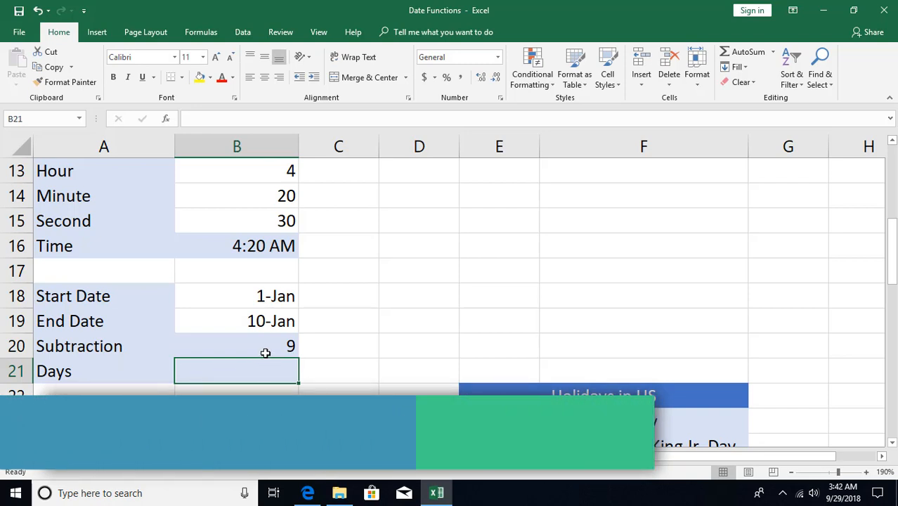
- Calculate the number of days between the two dates in cell B21 with the formula =DAYS(B19,B18)
{"action": "type", "text": "="}
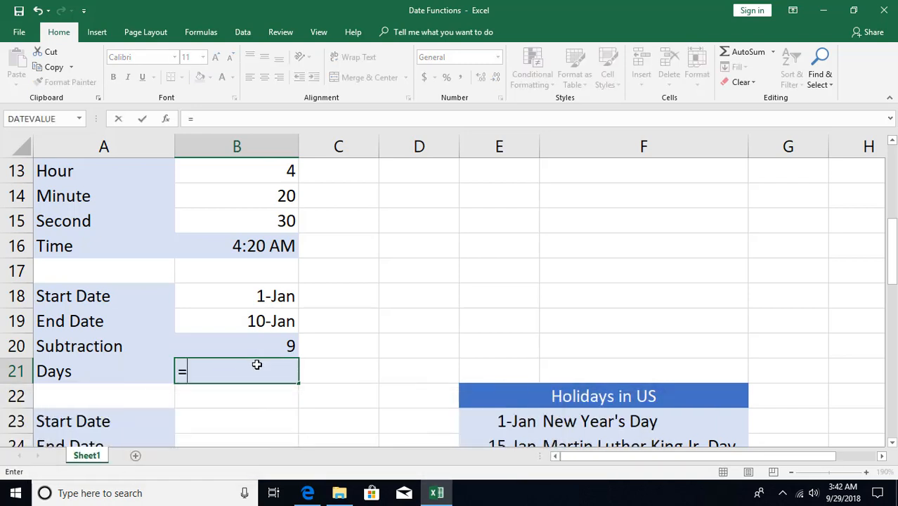
{"action": "type", "text": "days"}
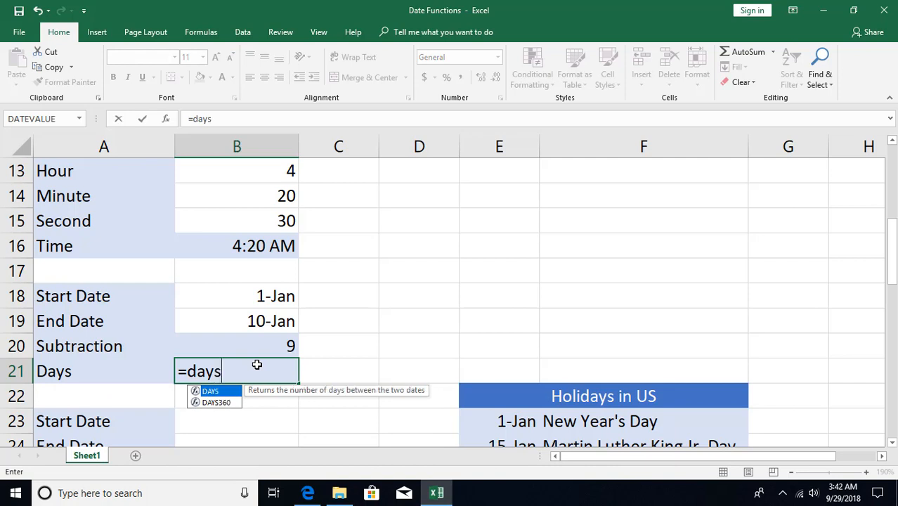
{"action": "key", "text": "Tab"}
{"action": "left_click", "coordinate": [267, 322]}
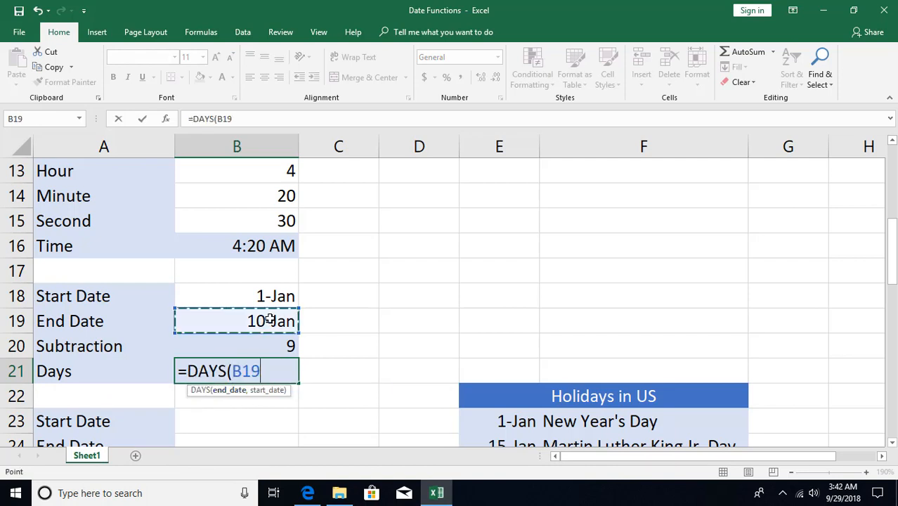
{"action": "type", "text": ","}
{"action": "left_click", "coordinate": [276, 298]}
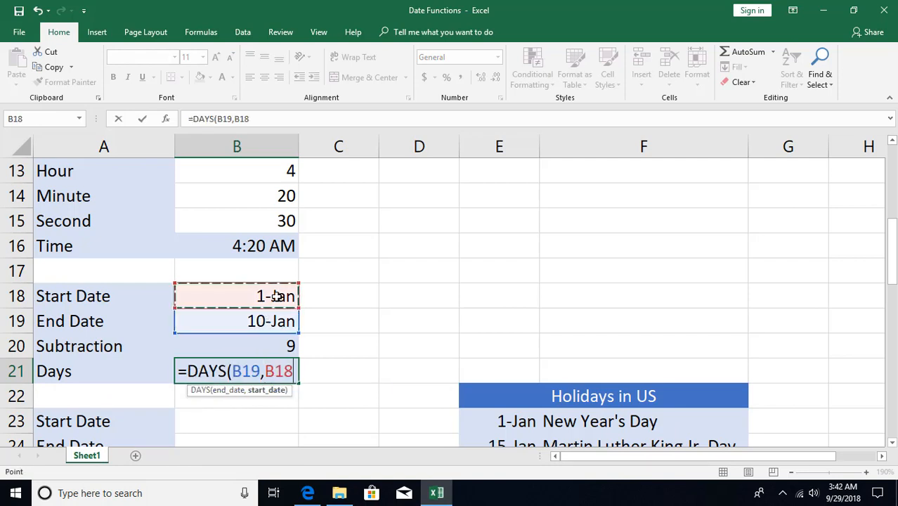
{"action": "key", "text": "Return"}
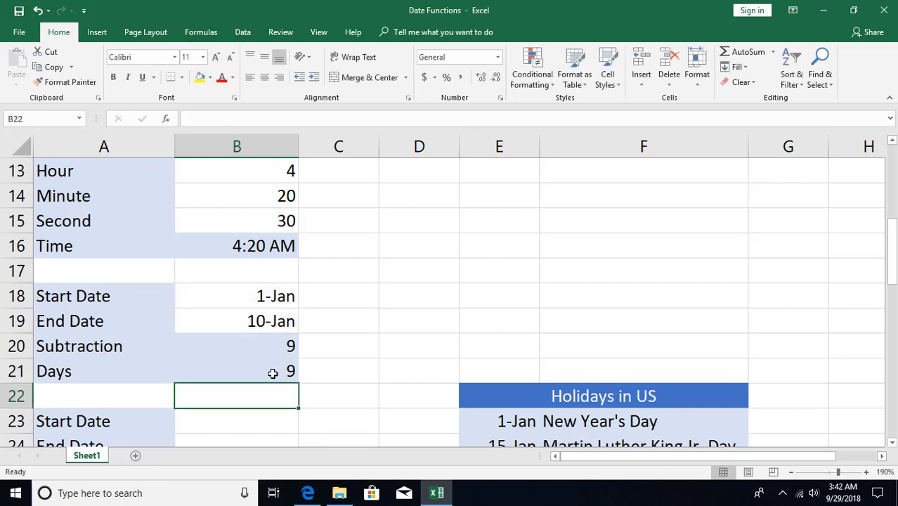
{"action": "left_click", "coordinate": [275, 372]}
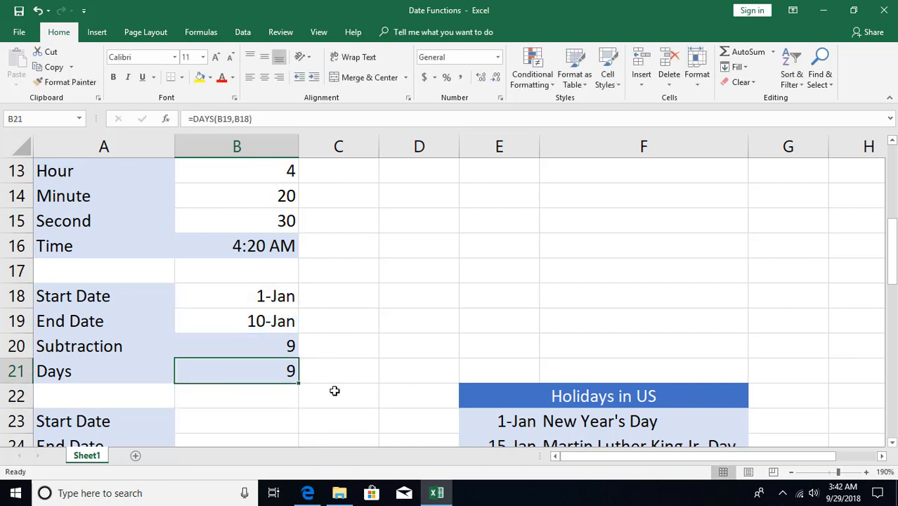
- Add 50 days to the start date in cell D19 with the formula =B18+50
{"action": "left_click", "coordinate": [273, 347]}
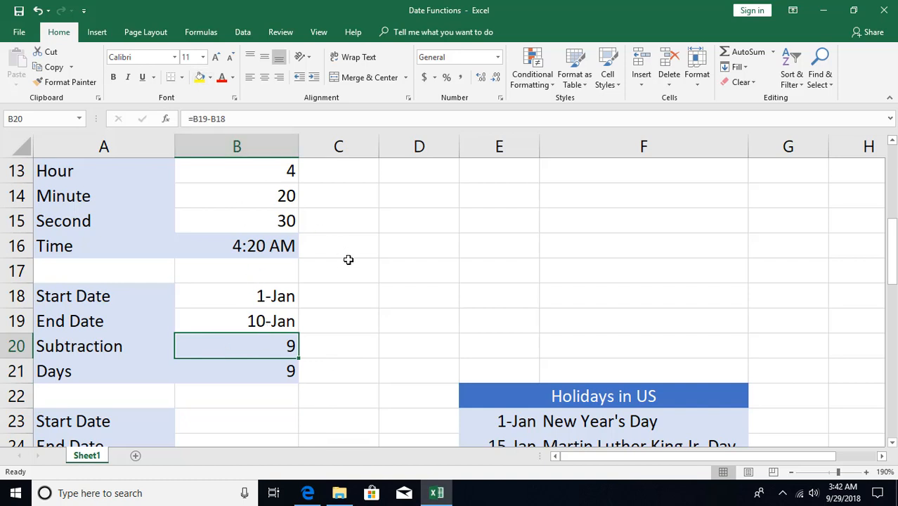
{"action": "left_click", "coordinate": [399, 322]}
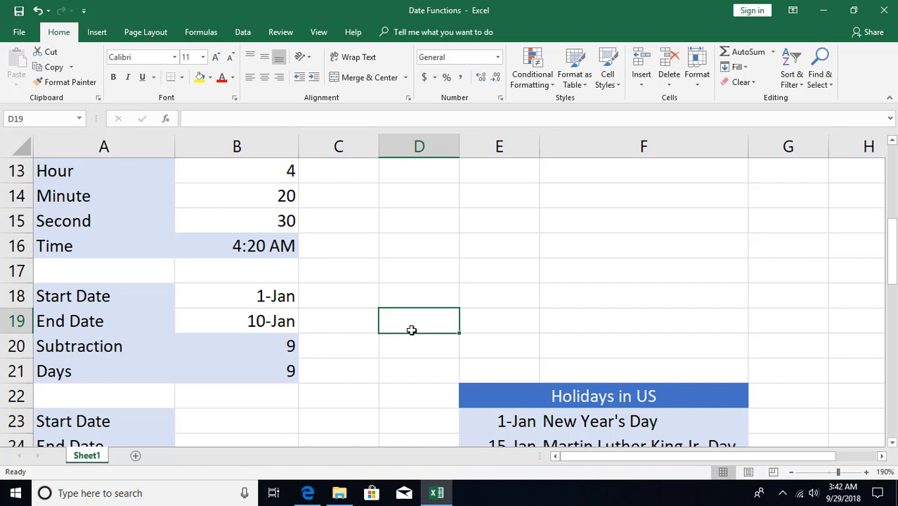
{"action": "type", "text": "="}
{"action": "left_click", "coordinate": [273, 296]}
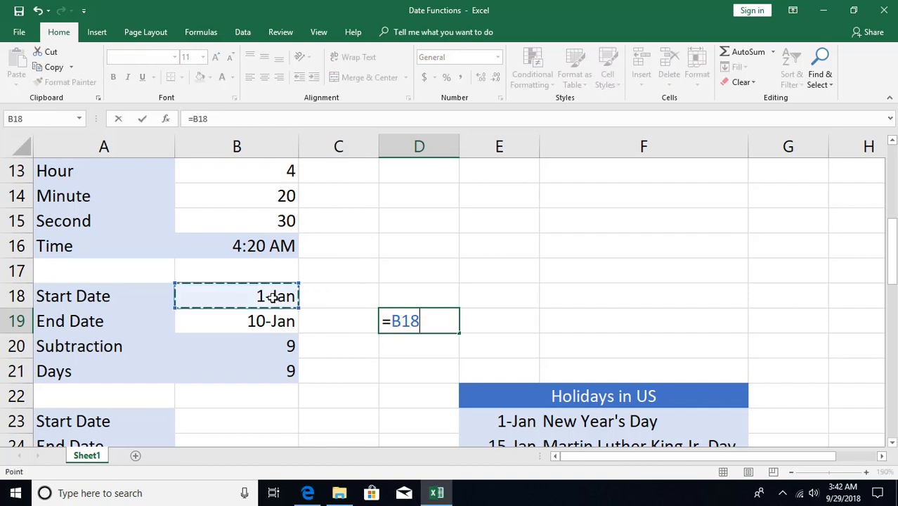
{"action": "type", "text": "+50"}
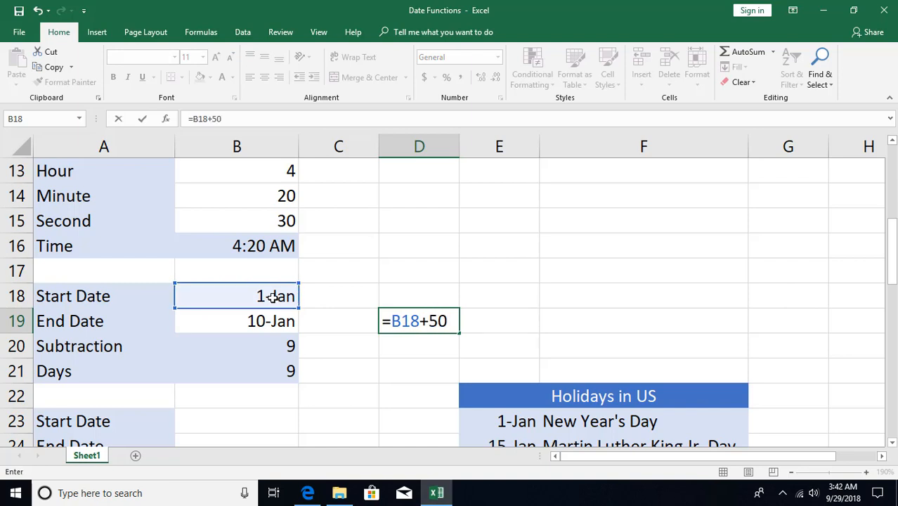
{"action": "key", "text": "Return"}
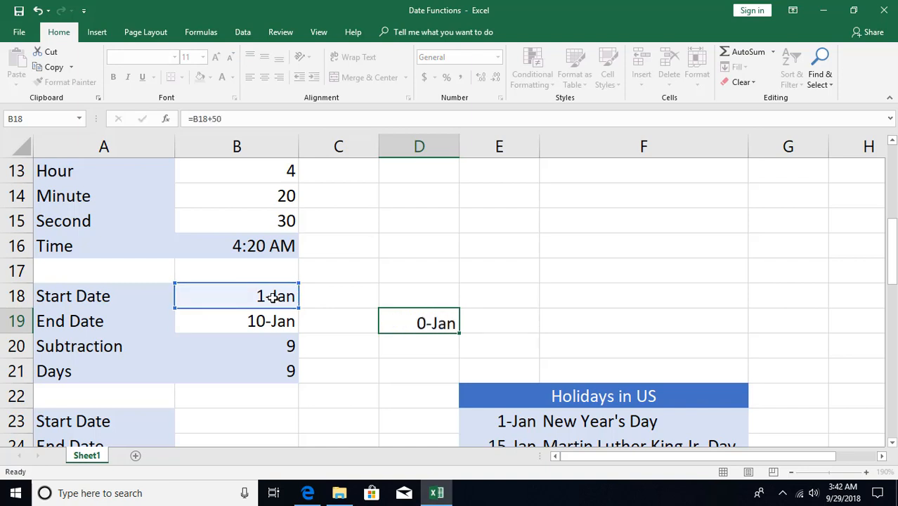
- Clear the trial date formula from cell D19
{"action": "left_click", "coordinate": [432, 320]}
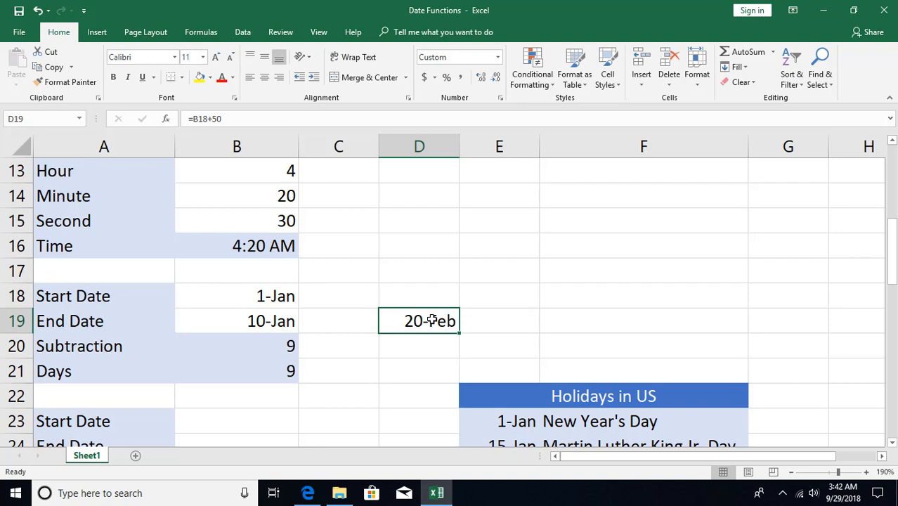
{"action": "scroll", "coordinate": [303, 348], "scroll_direction": "down", "scroll_amount": 1}
{"action": "key", "text": "Delete"}
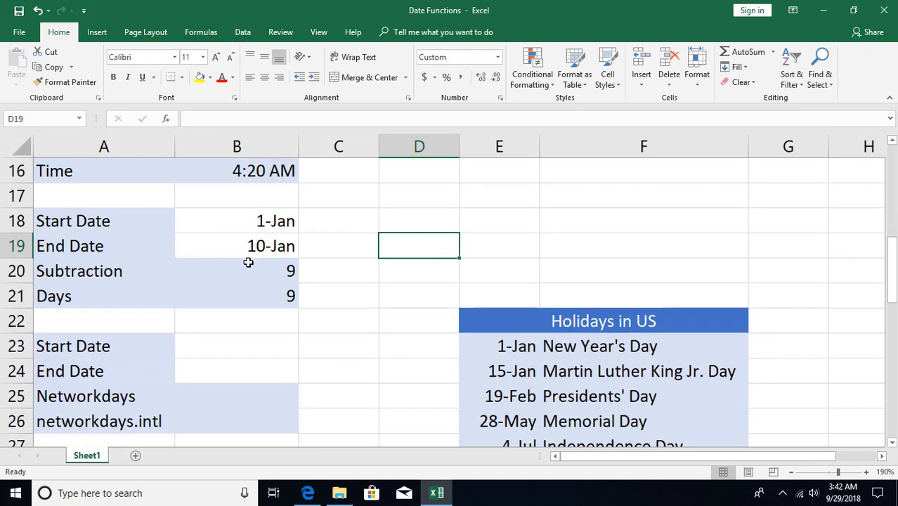
- Check the September 2018 calendar, and enter the start date 23 sep in cell B23 and the end date 27 sep in B24
{"action": "scroll", "coordinate": [251, 254], "scroll_direction": "down", "scroll_amount": 1}
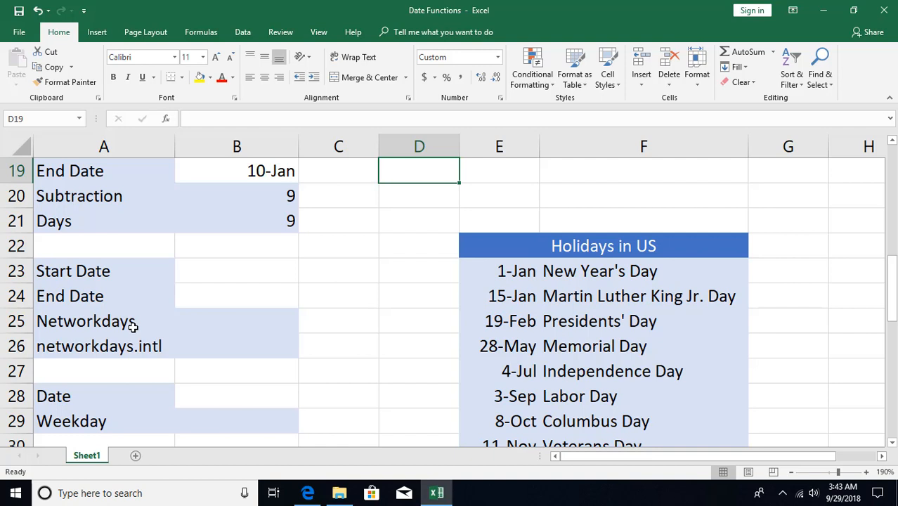
{"action": "left_click", "coordinate": [207, 273]}
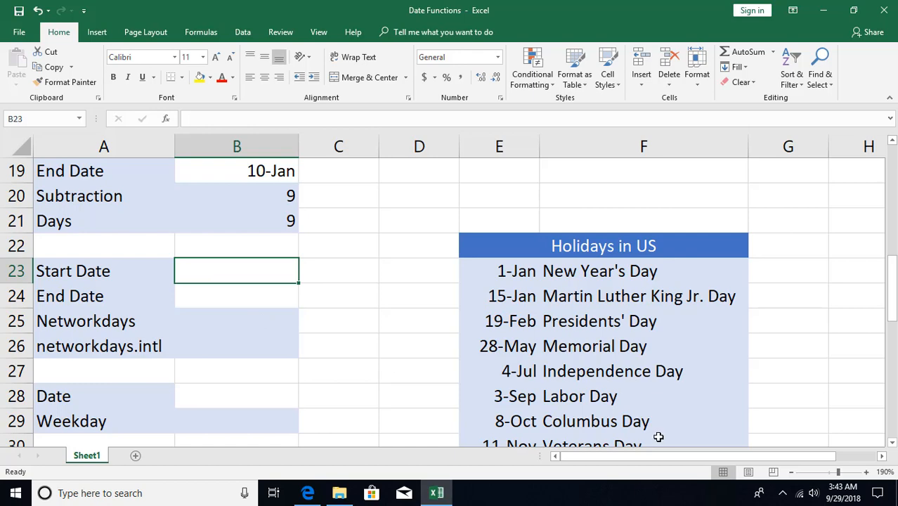
{"action": "left_click", "coordinate": [843, 492]}
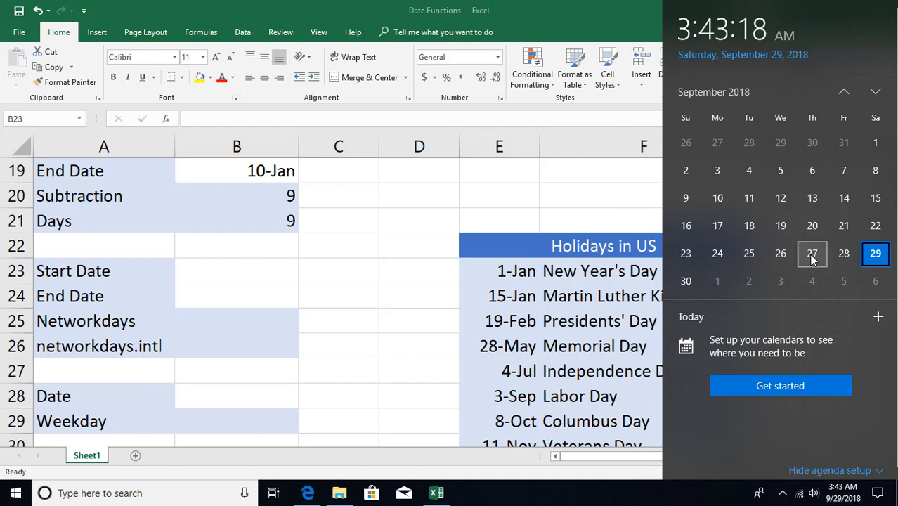
{"action": "left_click", "coordinate": [226, 271]}
{"action": "double_click", "coordinate": [226, 271]}
{"action": "type", "text": "23"}
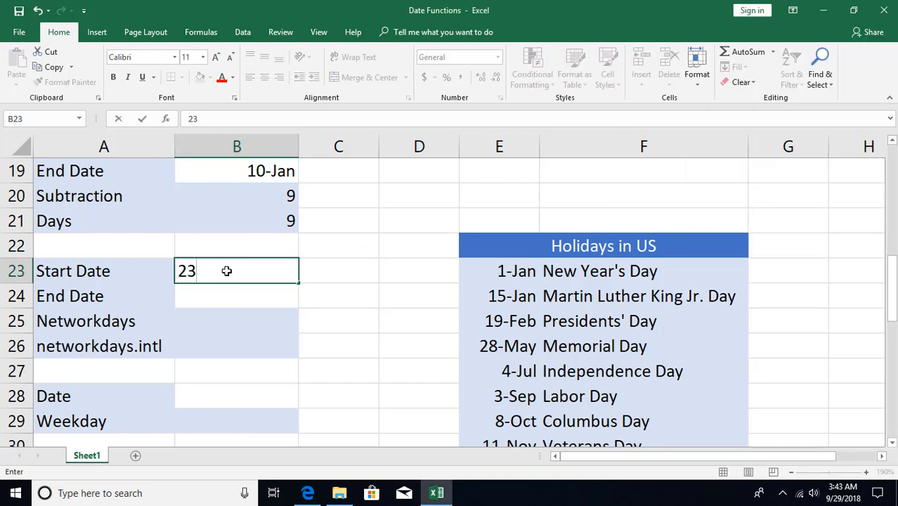
{"action": "type", "text": " sep"}
{"action": "key", "text": "Return"}
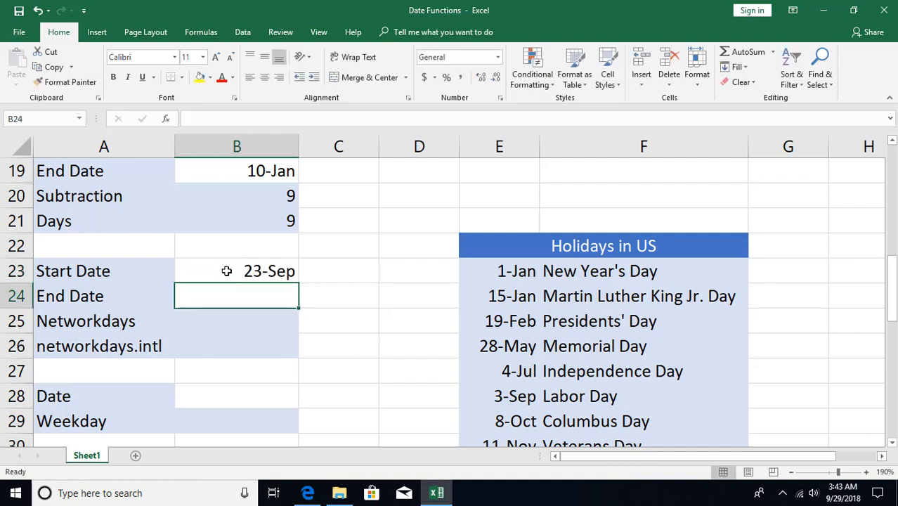
{"action": "type", "text": "27 sep"}
{"action": "key", "text": "Return"}
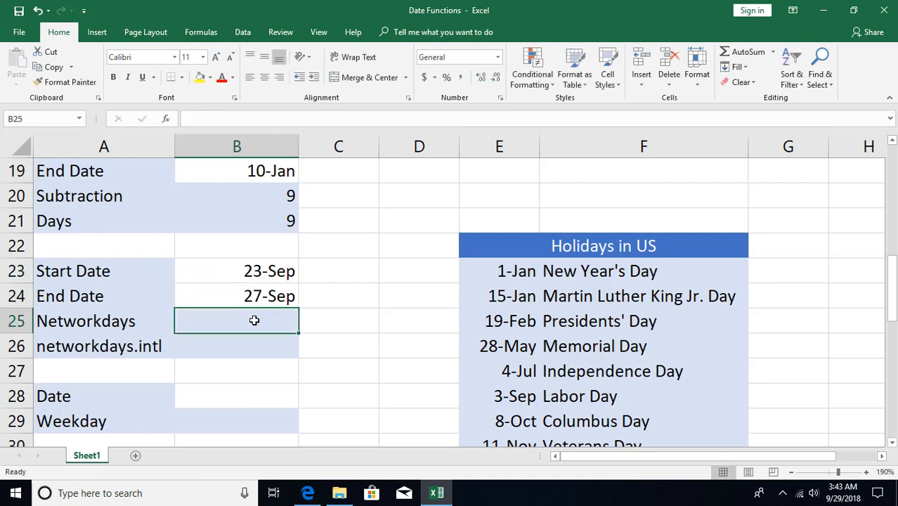
- Calculate the working days between the two dates in cell B25 with the formula =NETWORKDAYS(B23,B24)
{"action": "type", "text": "=netwo"}
{"action": "key", "text": "Tab"}
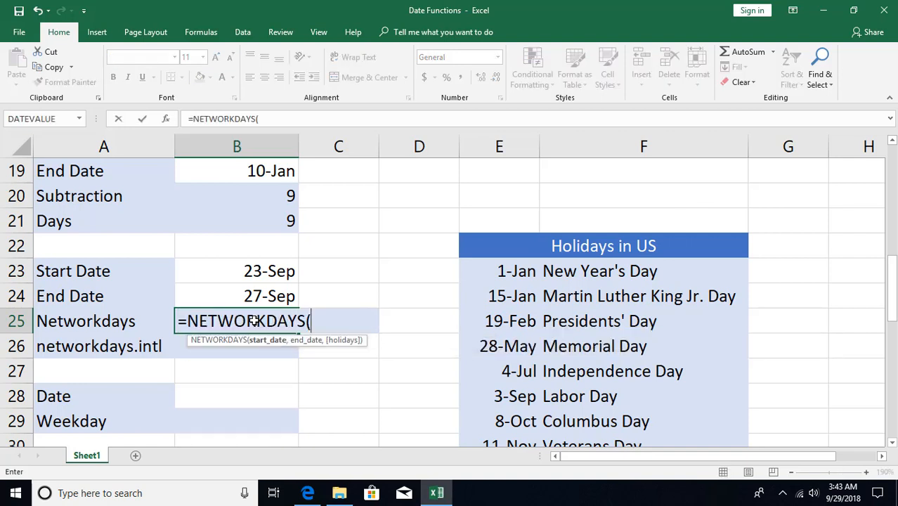
{"action": "left_click", "coordinate": [263, 271]}
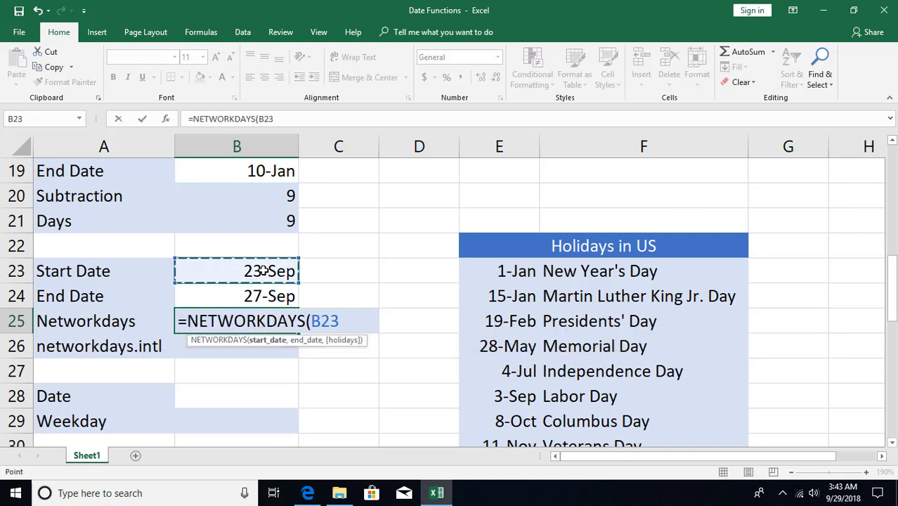
{"action": "type", "text": ","}
{"action": "left_click", "coordinate": [260, 295]}
{"action": "key", "text": "Return"}
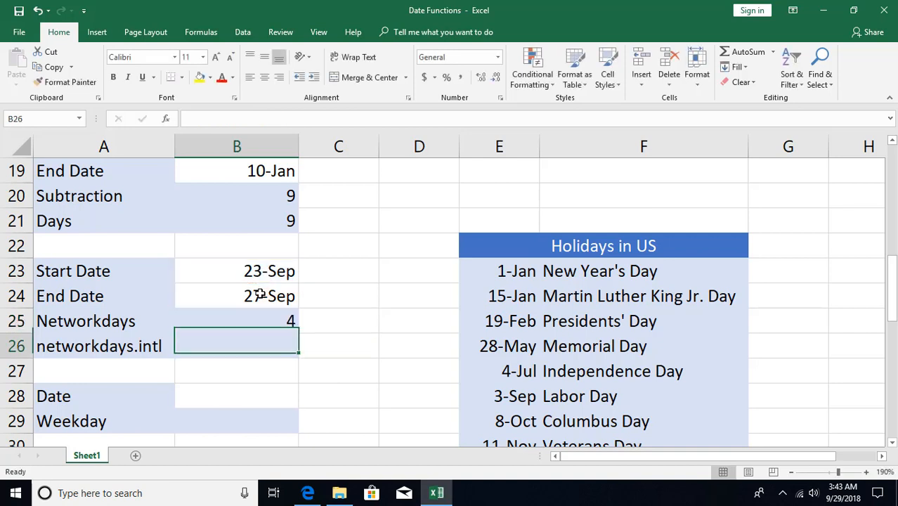
- Review the start date in cell B23 and the arguments of the NETWORKDAYS formula in B25
{"action": "left_click", "coordinate": [266, 317]}
{"action": "left_click", "coordinate": [260, 272]}
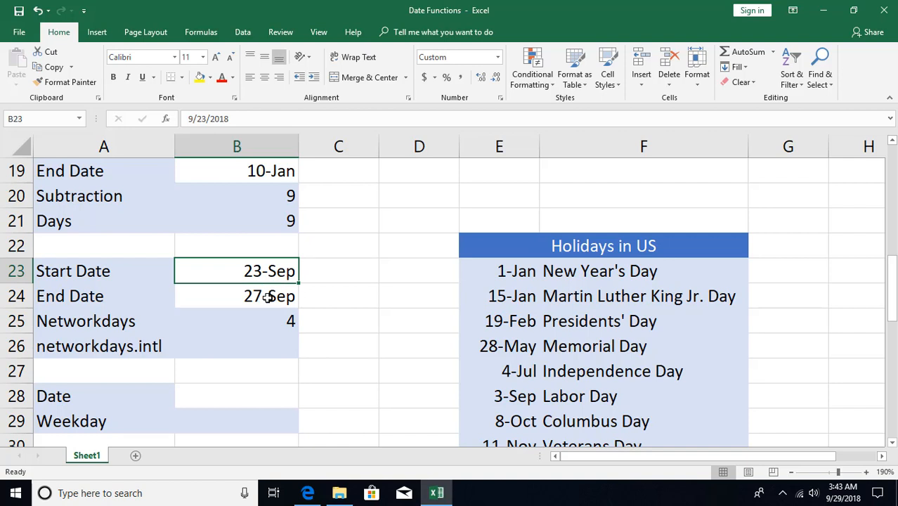
{"action": "left_click", "coordinate": [272, 318]}
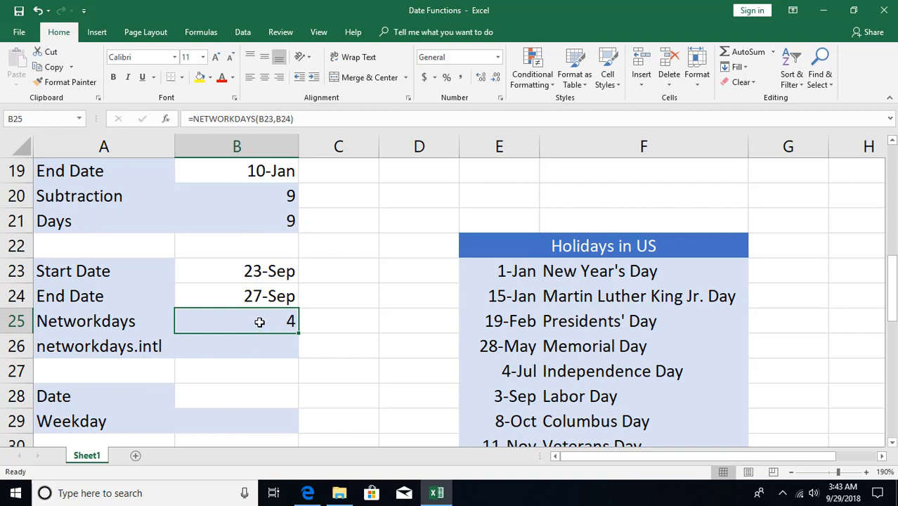
{"action": "double_click", "coordinate": [258, 319]}
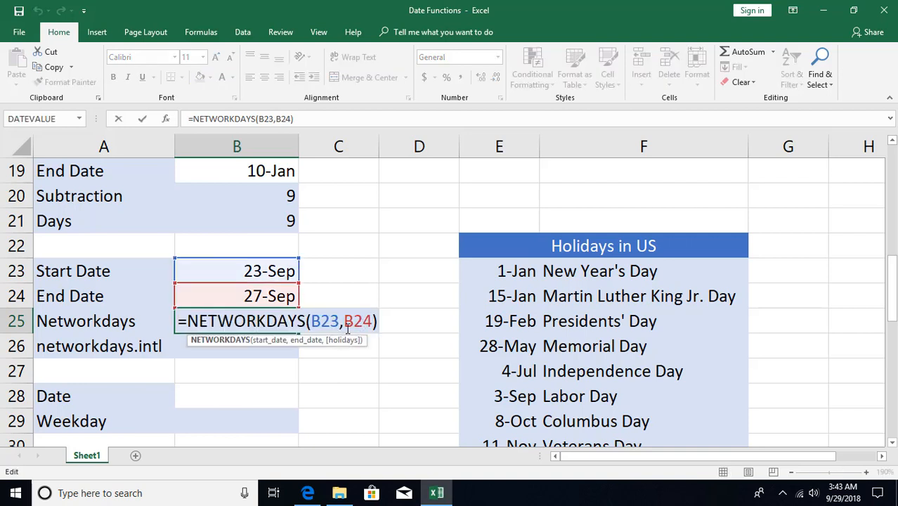
{"action": "key", "text": "Return"}
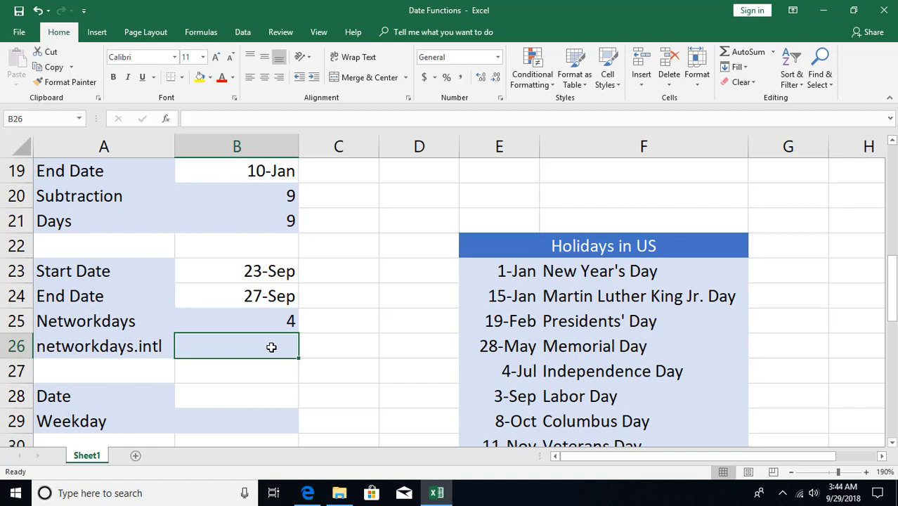
- Calculate the working days with a Friday, Saturday weekend in cell B26 with the formula =NETWORKDAYS.INTL(B23,B24,7)
{"action": "type", "text": "="}
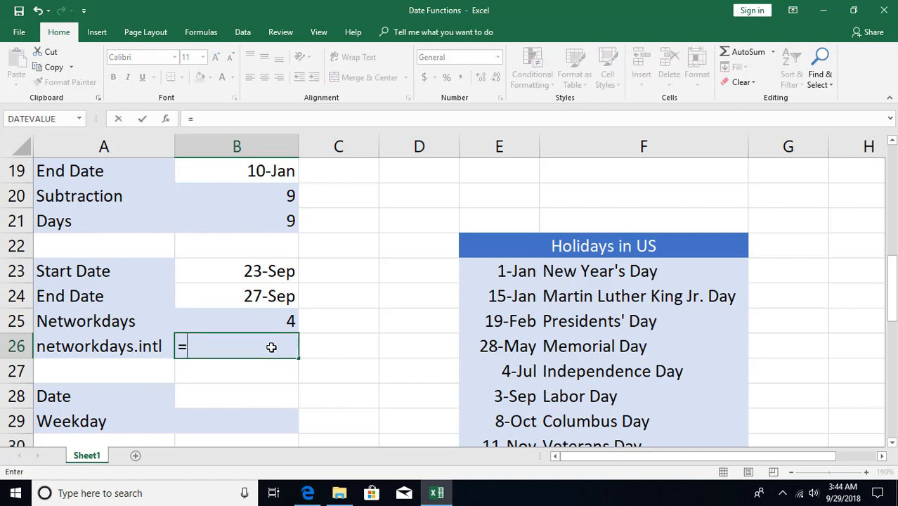
{"action": "type", "text": "netw"}
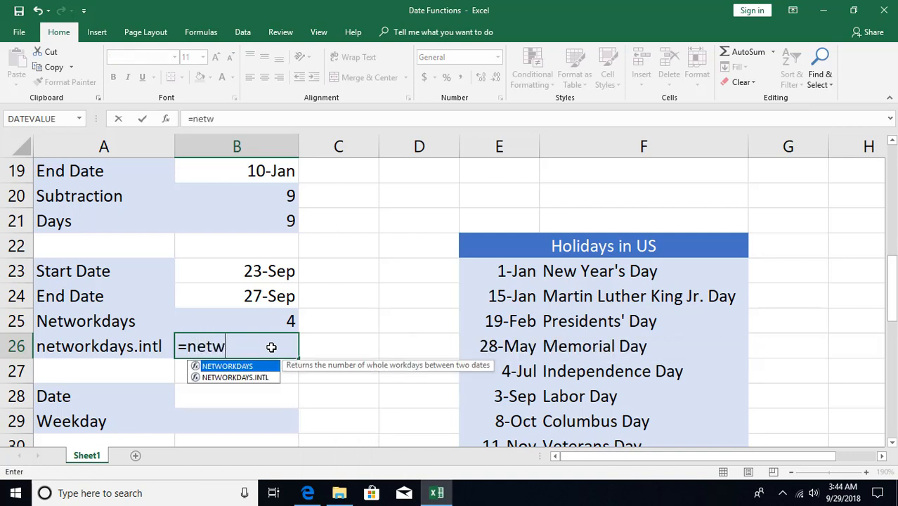
{"action": "key", "text": "Down"}
{"action": "key", "text": "Tab"}
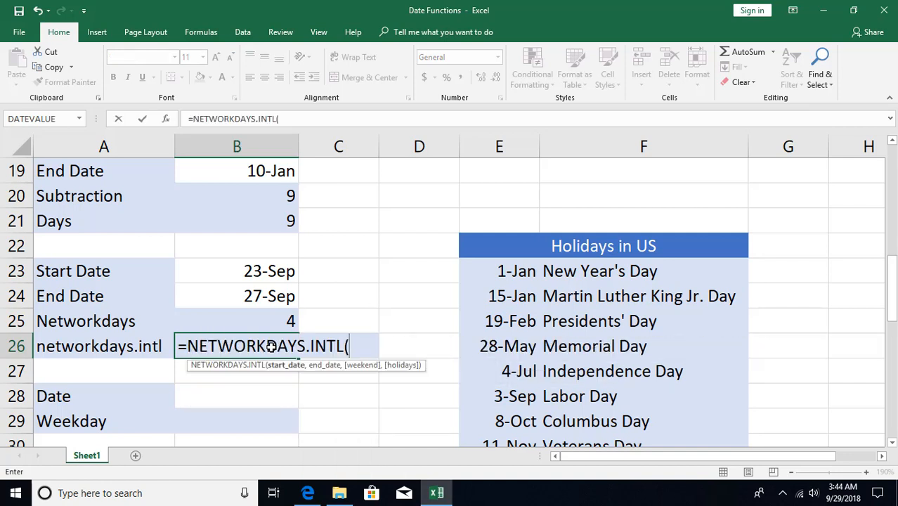
{"action": "left_click", "coordinate": [269, 271]}
{"action": "type", "text": ","}
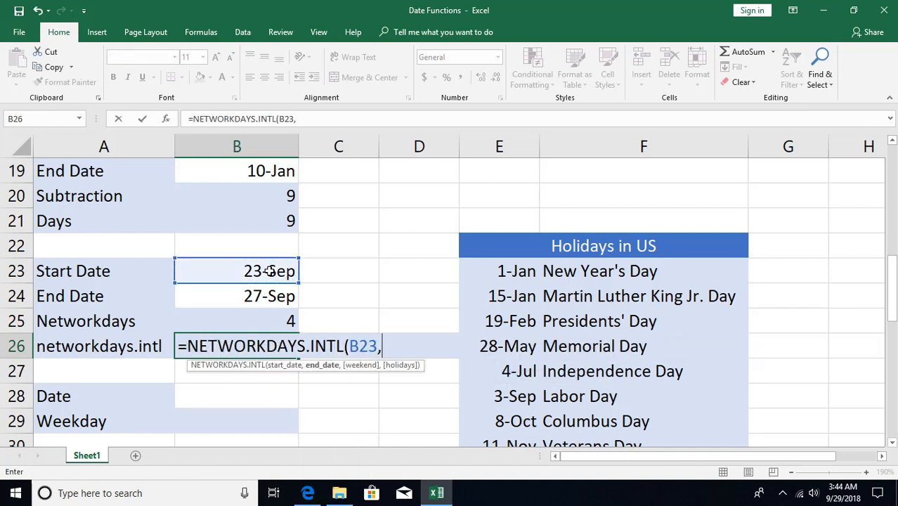
{"action": "left_click", "coordinate": [261, 296]}
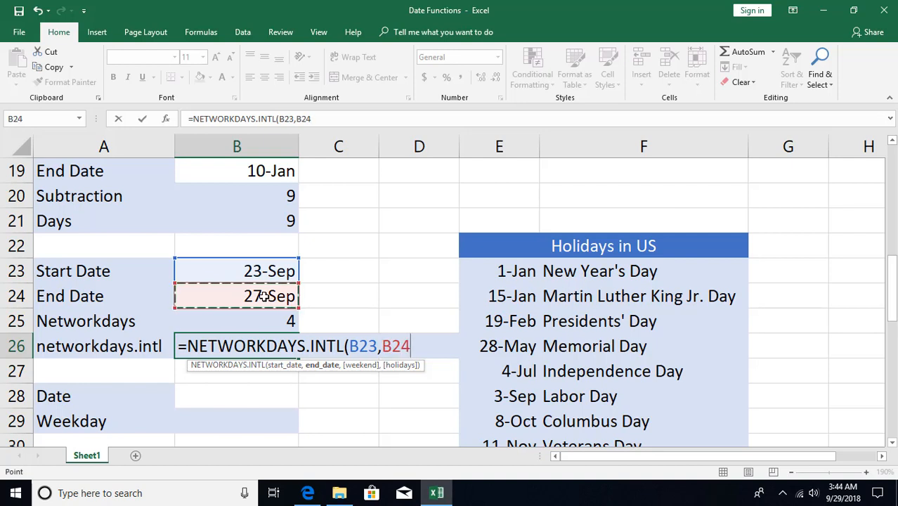
{"action": "type", "text": ","}
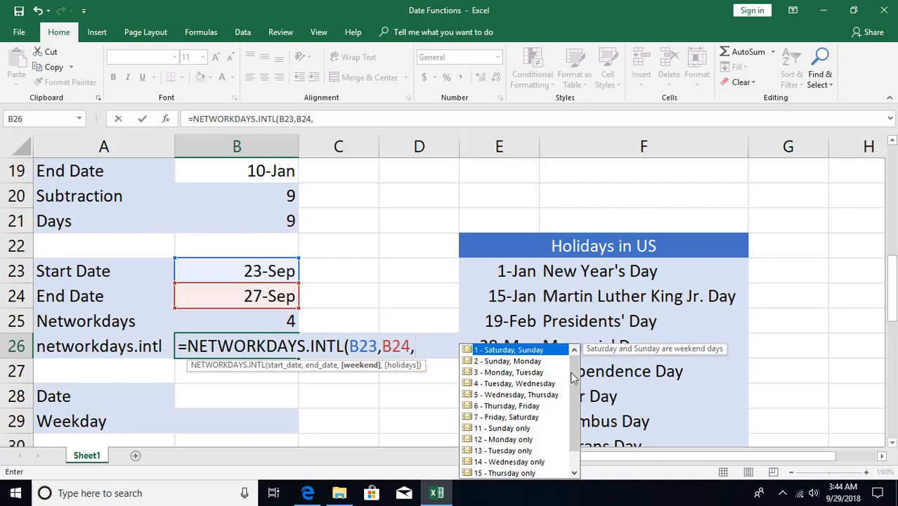
{"action": "mouse_move", "coordinate": [575, 369]}
{"action": "left_mouse_down"}
{"action": "mouse_move", "coordinate": [573, 407]}
{"action": "mouse_move", "coordinate": [578, 362]}
{"action": "left_mouse_up"}
{"action": "left_click", "coordinate": [575, 451]}
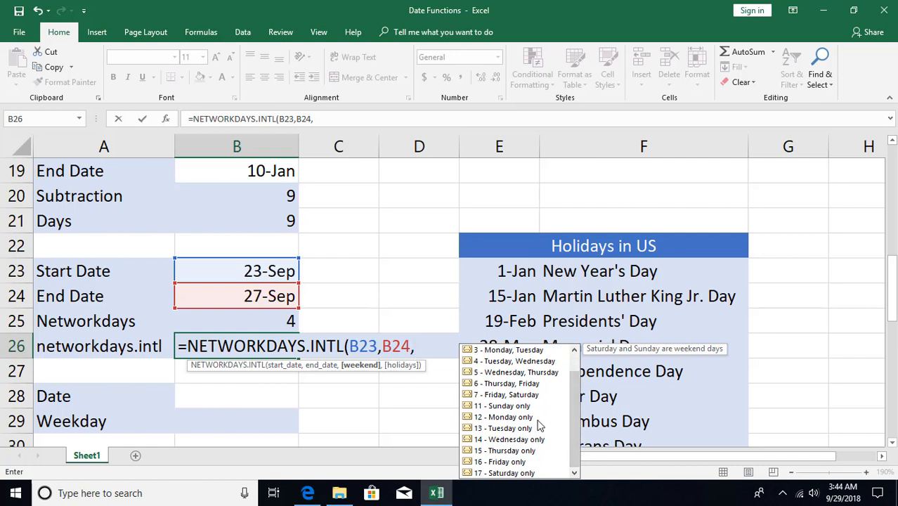
{"action": "left_click", "coordinate": [501, 398]}
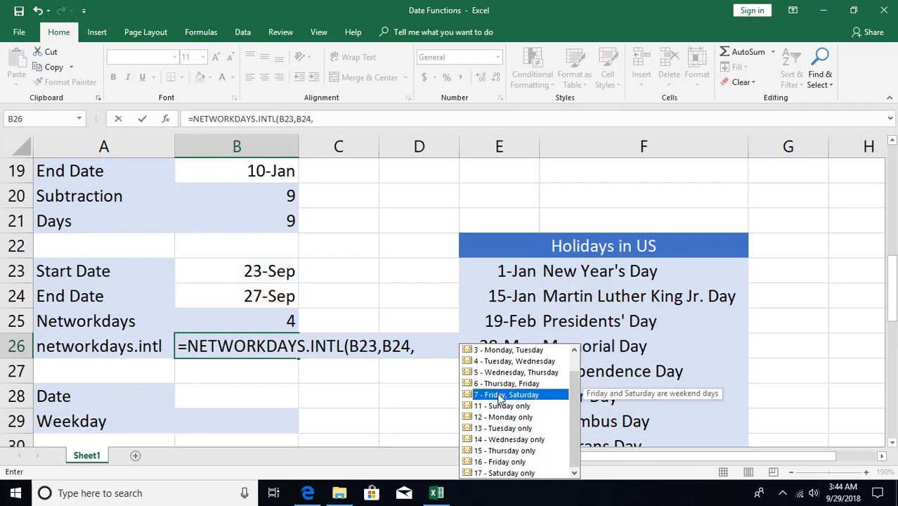
{"action": "double_click", "coordinate": [500, 395]}
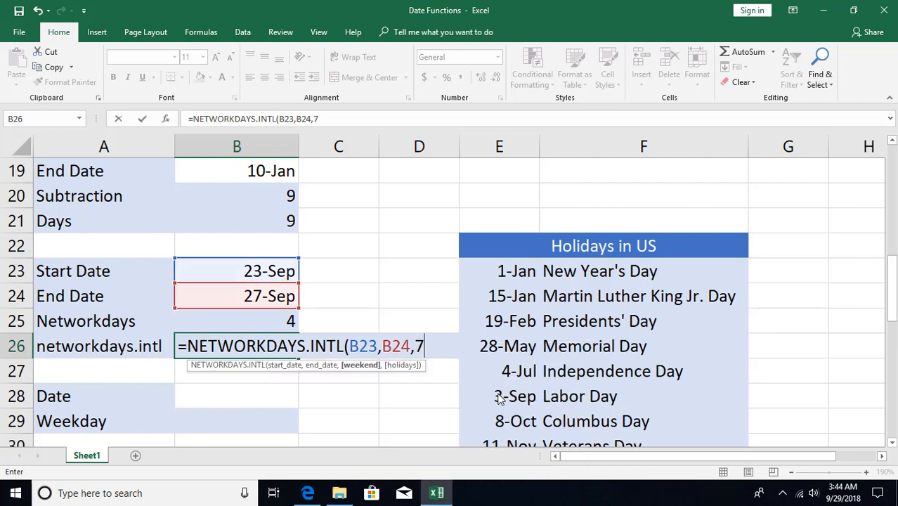
{"action": "key", "text": "Return"}
{"action": "key", "text": "Up"}
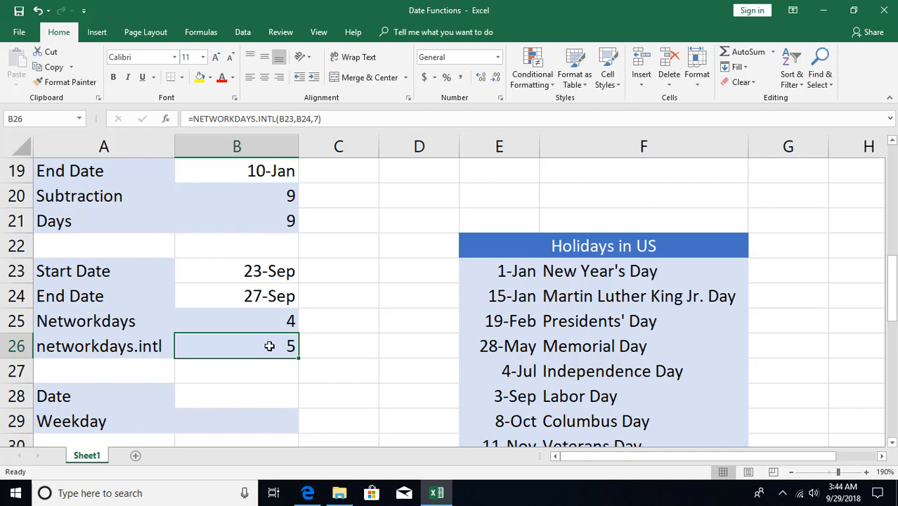
{"action": "left_click", "coordinate": [113, 327]}
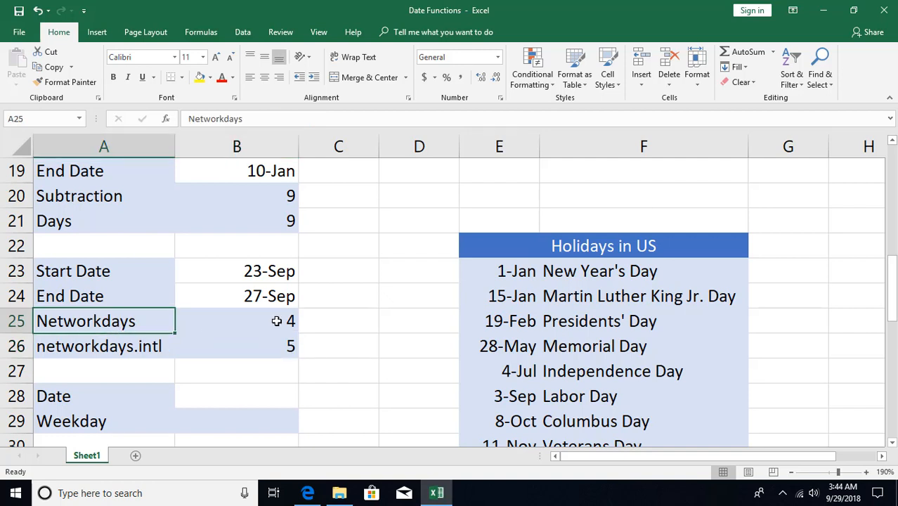
{"action": "left_click", "coordinate": [119, 345]}
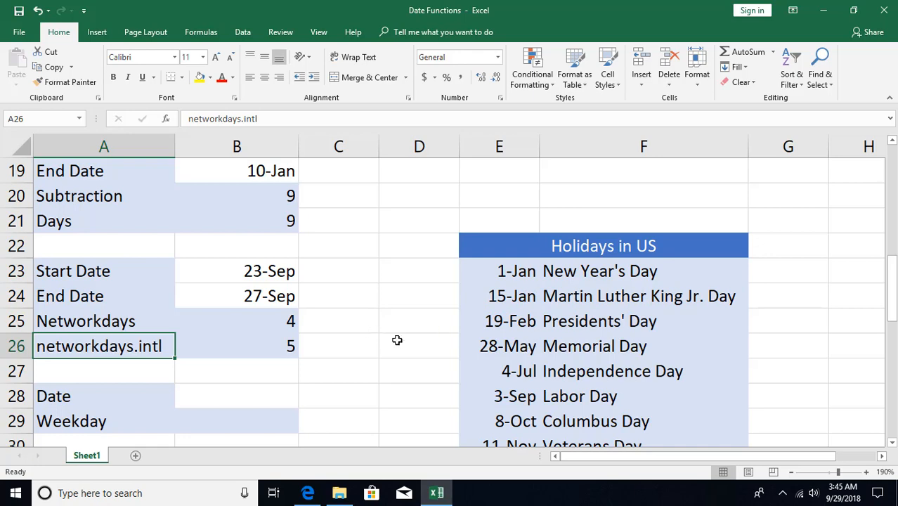
- Enter the start date 7 oct in cell B23 and the end date 11 oct in cell B24
{"action": "scroll", "coordinate": [406, 342], "scroll_direction": "down", "scroll_amount": 1}
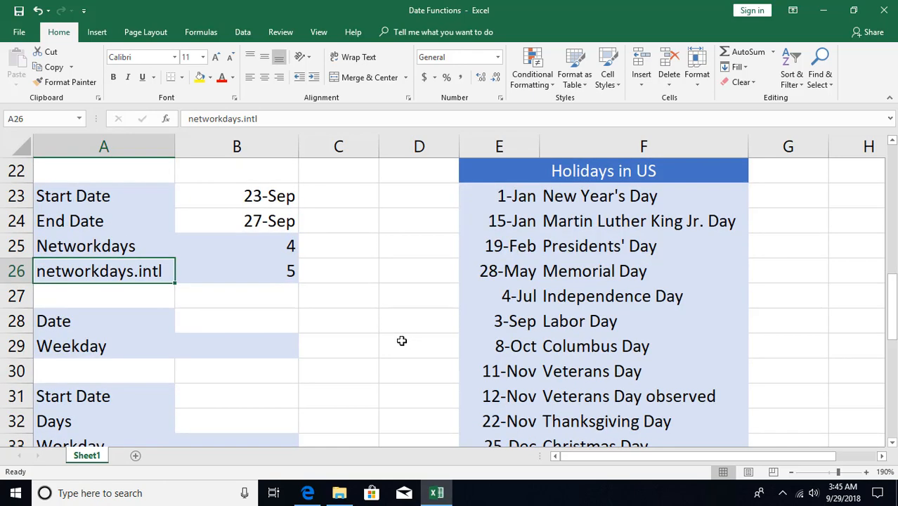
{"action": "left_click", "coordinate": [518, 347]}
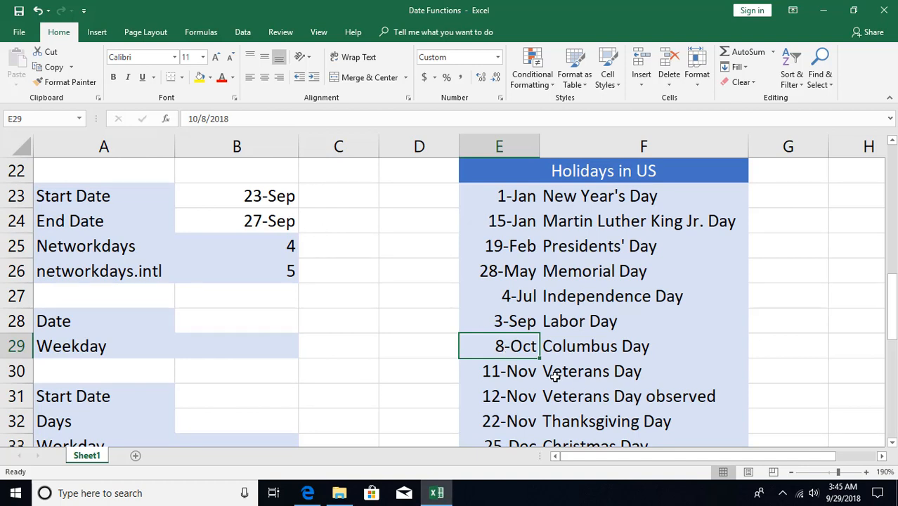
{"action": "left_click", "coordinate": [246, 197]}
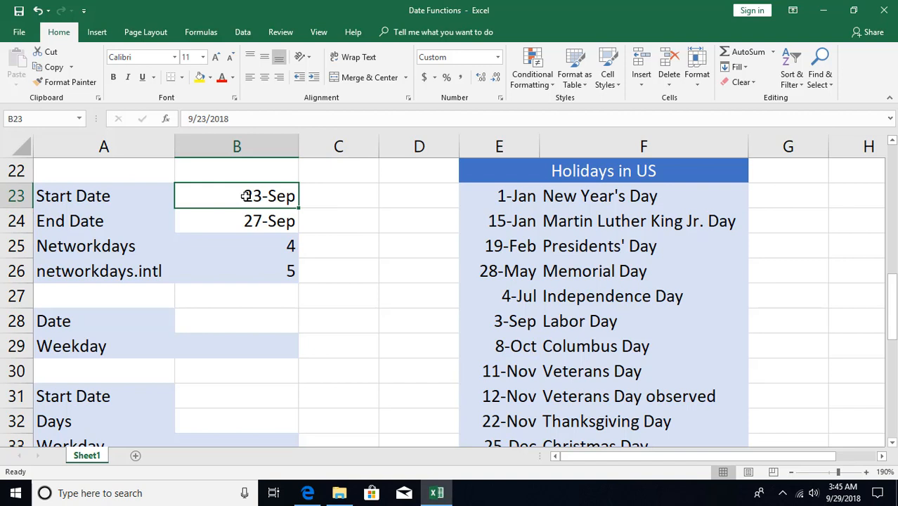
{"action": "type", "text": "7"}
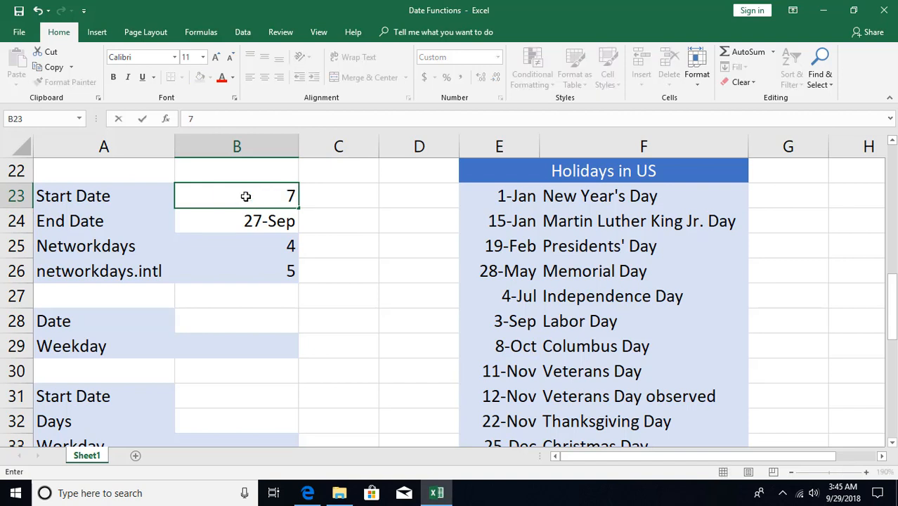
{"action": "type", "text": " oct"}
{"action": "key", "text": "Return"}
{"action": "type", "text": "11 oct"}
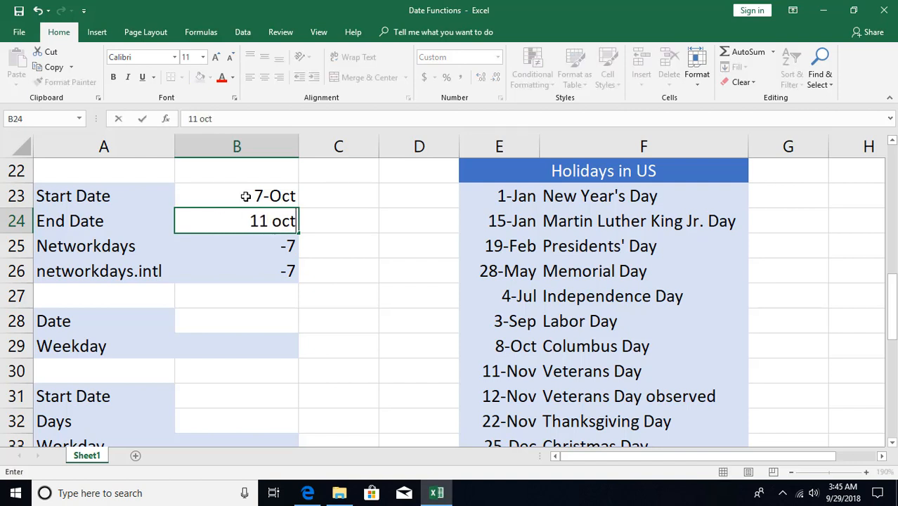
{"action": "key", "text": "Return"}
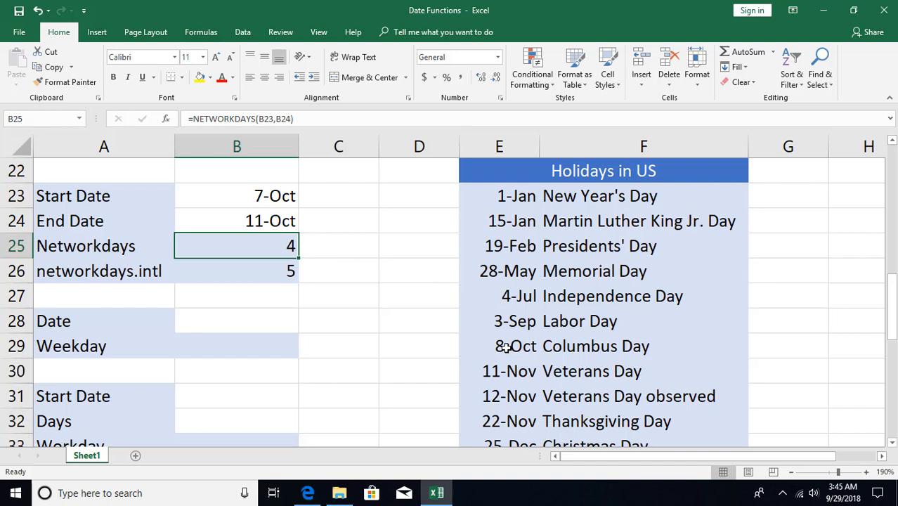
- Add the US holiday dates E23:E33 as the holidays argument of the NETWORKDAYS formula in cell B25
{"action": "double_click", "coordinate": [278, 241]}
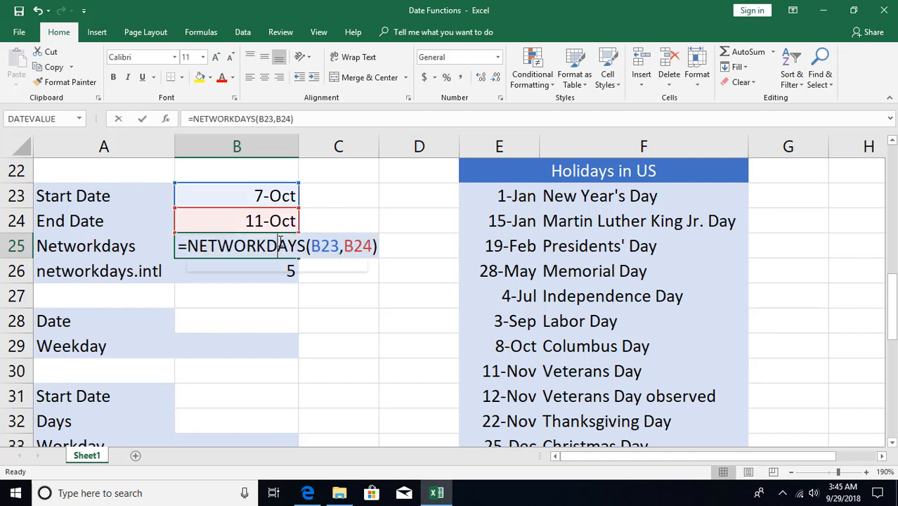
{"action": "left_click", "coordinate": [374, 245]}
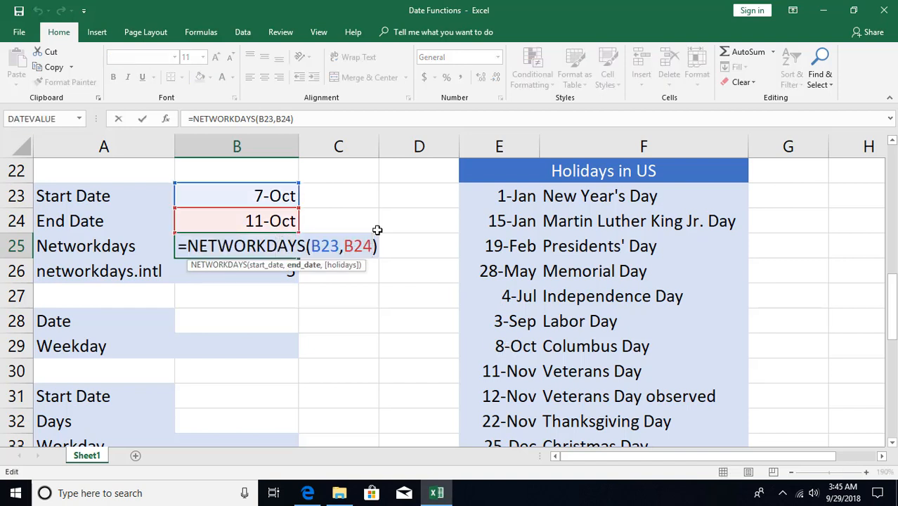
{"action": "type", "text": ","}
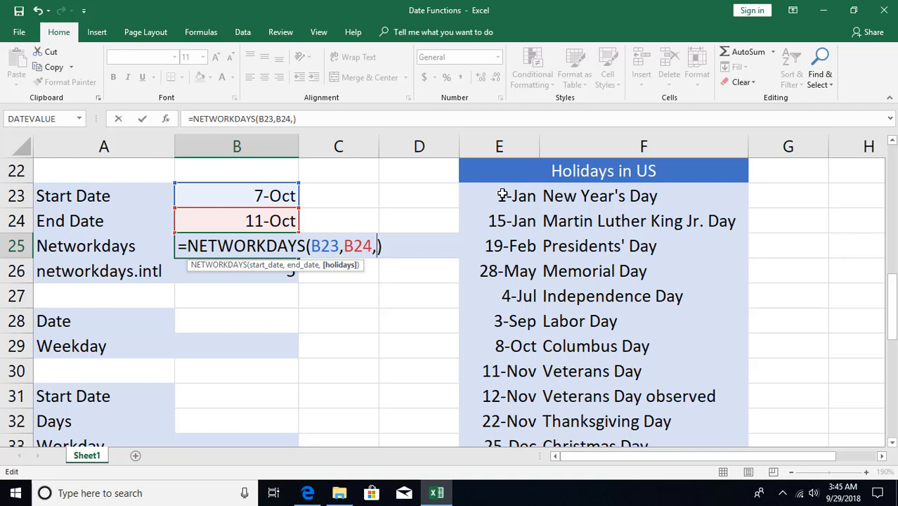
{"action": "left_click_drag", "start_coordinate": [502, 196], "coordinate": [503, 441]}
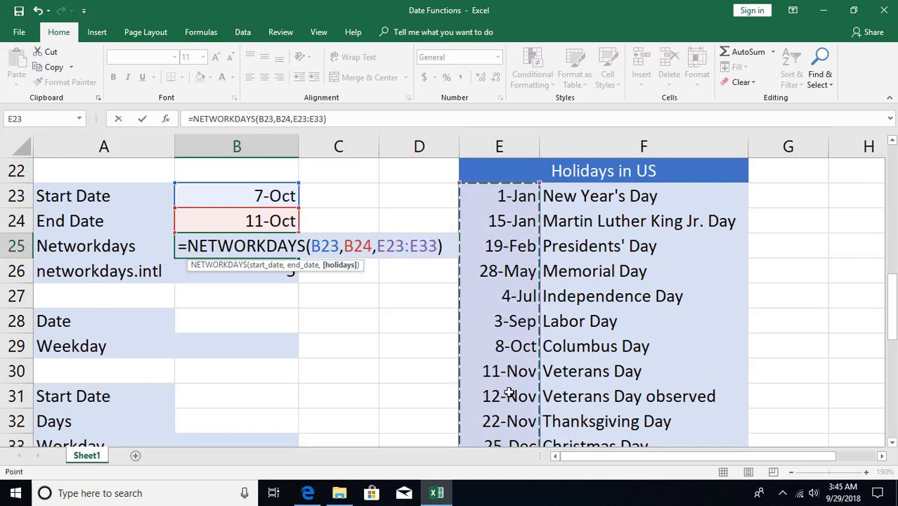
{"action": "scroll", "coordinate": [513, 373], "scroll_direction": "down", "scroll_amount": 1}
{"action": "scroll", "coordinate": [504, 355], "scroll_direction": "up", "scroll_amount": 2}
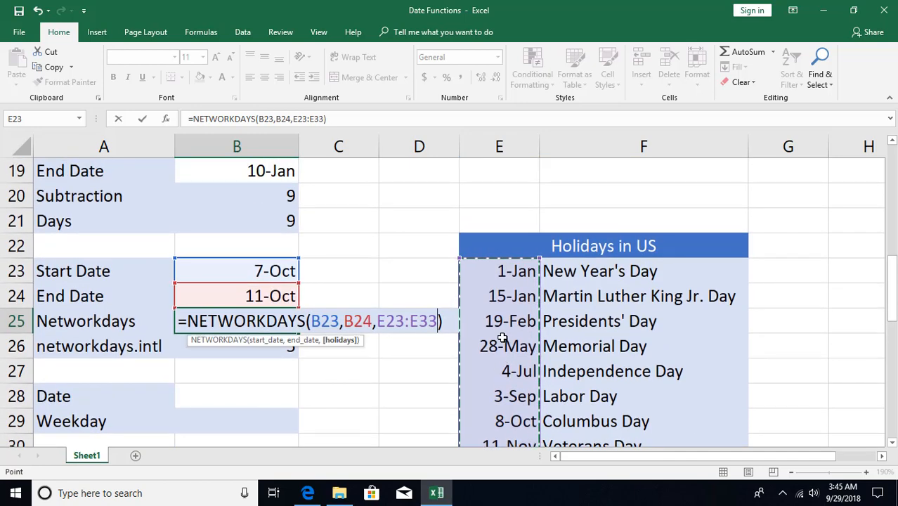
{"action": "key", "text": "Return"}
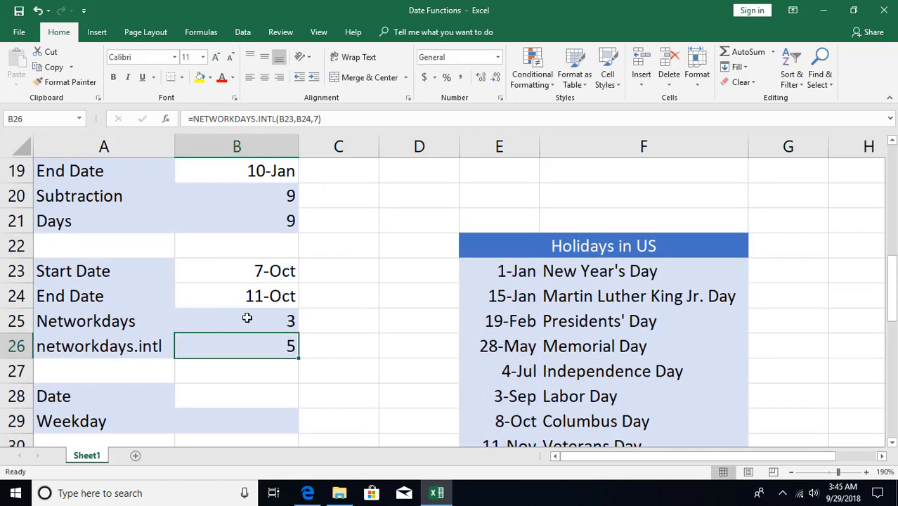
{"action": "left_click", "coordinate": [292, 323]}
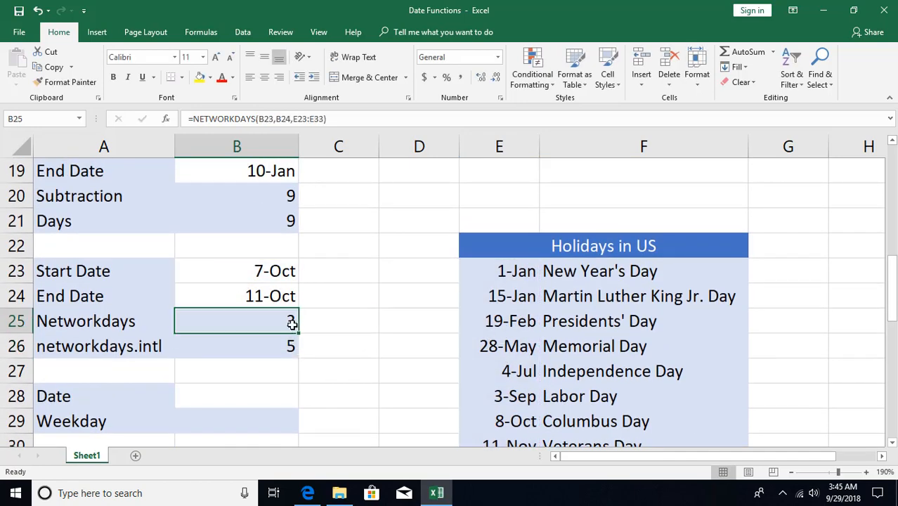
- Check the days from 7 to 11 October 2018 in the system calendar against the working-day count
{"action": "left_click", "coordinate": [843, 492]}
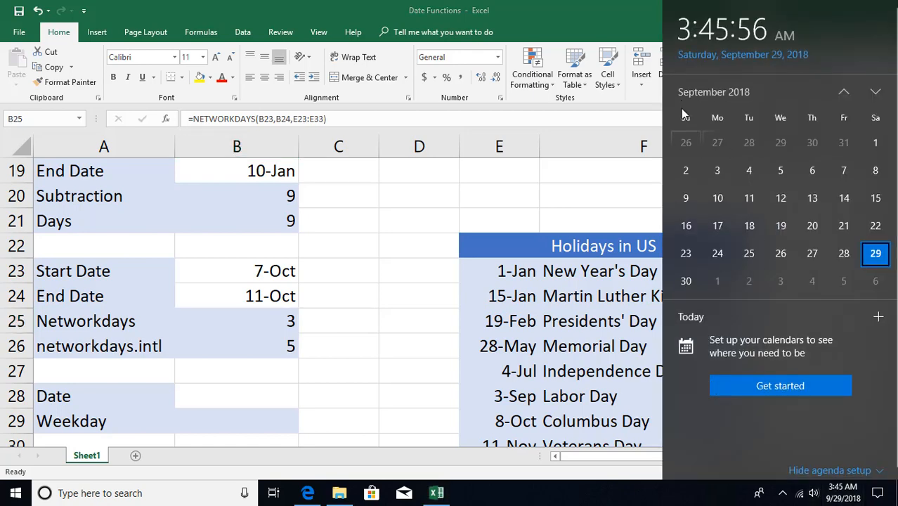
{"action": "left_click", "coordinate": [876, 92]}
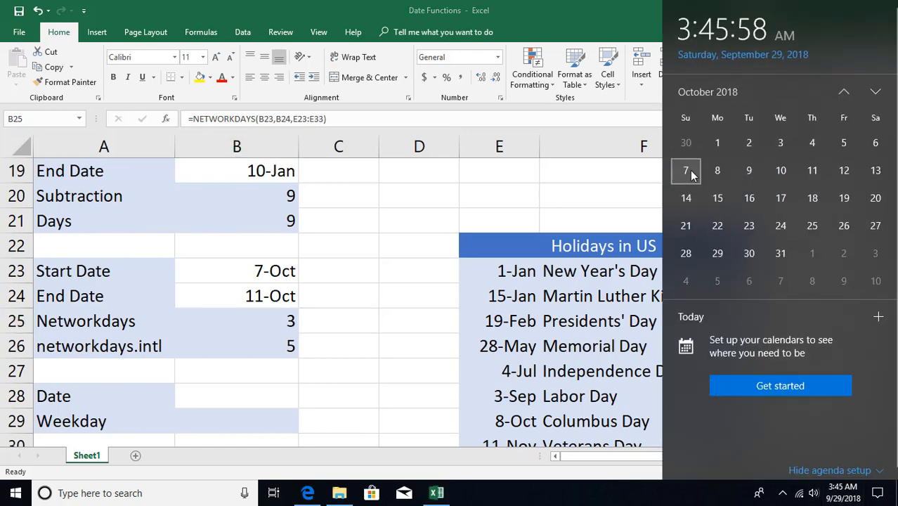
{"action": "left_click", "coordinate": [685, 172]}
{"action": "left_click", "coordinate": [720, 170]}
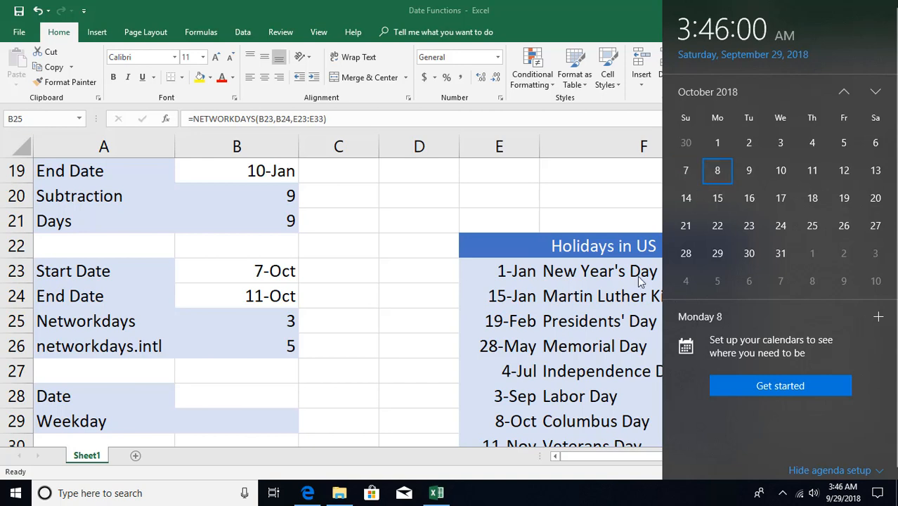
{"action": "left_click", "coordinate": [750, 174]}
{"action": "left_click", "coordinate": [784, 172]}
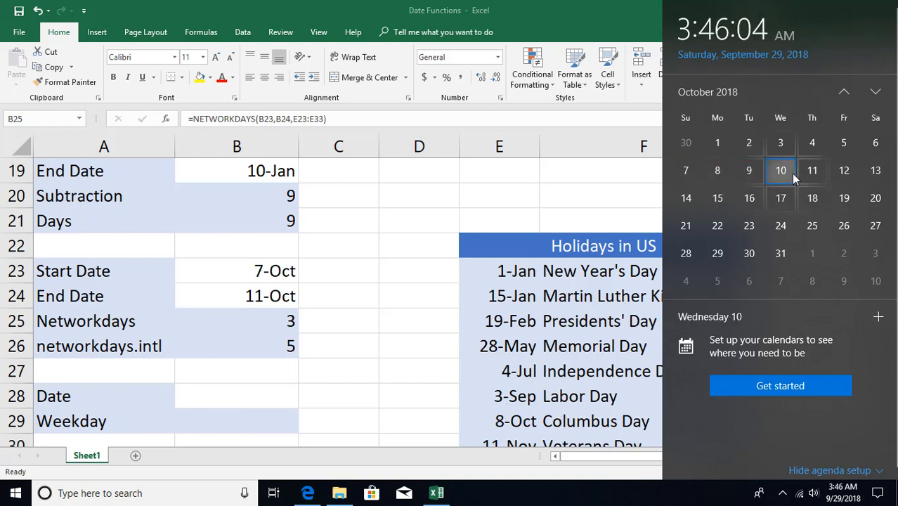
{"action": "left_click", "coordinate": [812, 173]}
{"action": "left_click", "coordinate": [453, 280]}
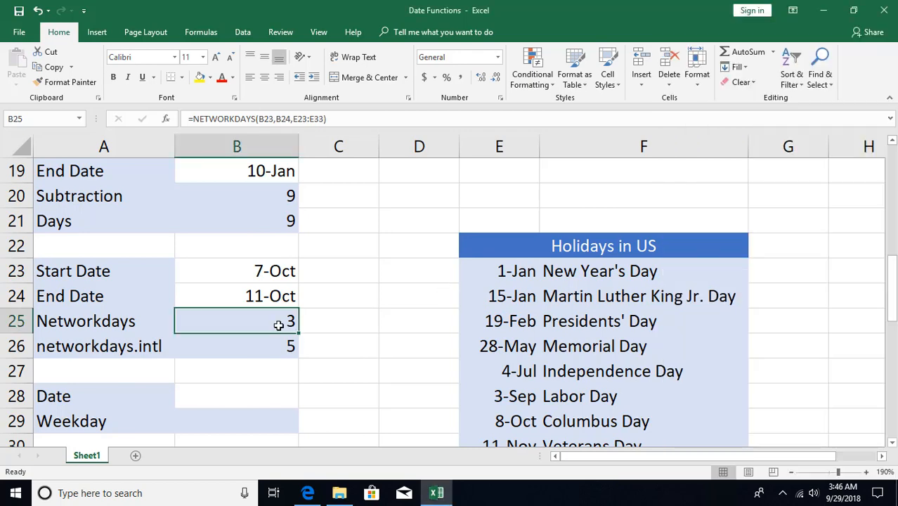
- Enter the current date, 9/29/2018, as a fixed value in cell B28
{"action": "left_click", "coordinate": [295, 371]}
{"action": "scroll", "coordinate": [302, 330], "scroll_direction": "down", "scroll_amount": 1}
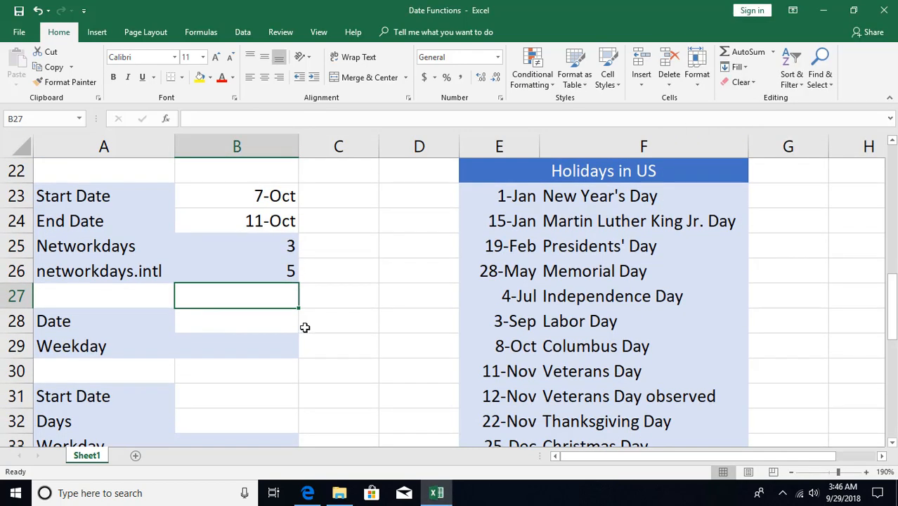
{"action": "scroll", "coordinate": [305, 327], "scroll_direction": "down", "scroll_amount": 1}
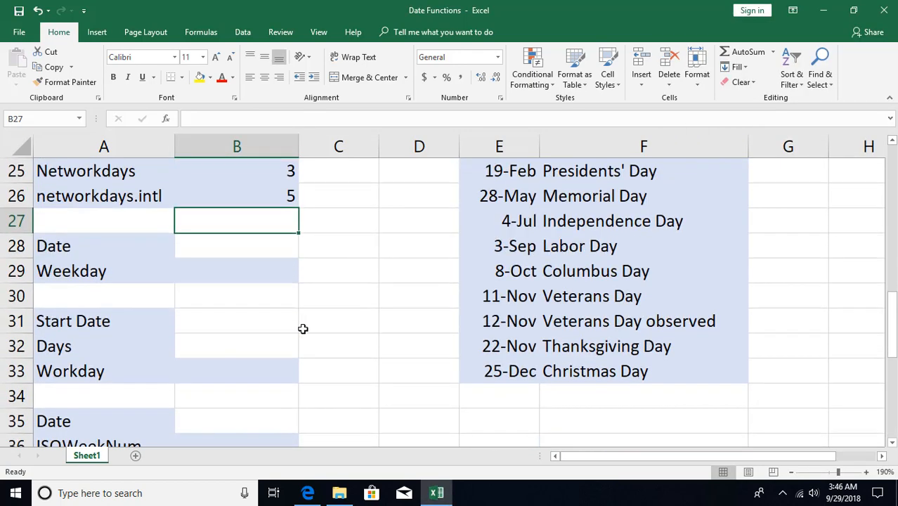
{"action": "left_click", "coordinate": [225, 248]}
{"action": "key", "text": "ctrl+semicolon"}
{"action": "key", "text": "Return"}
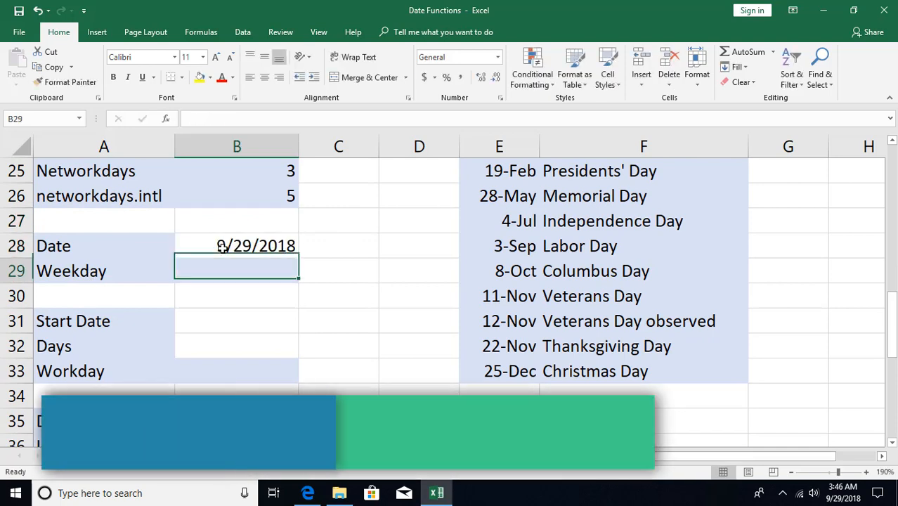
- Calculate the weekday number of the date in cell B29 with the formula =WEEKDAY(B28)
{"action": "type", "text": "=week"}
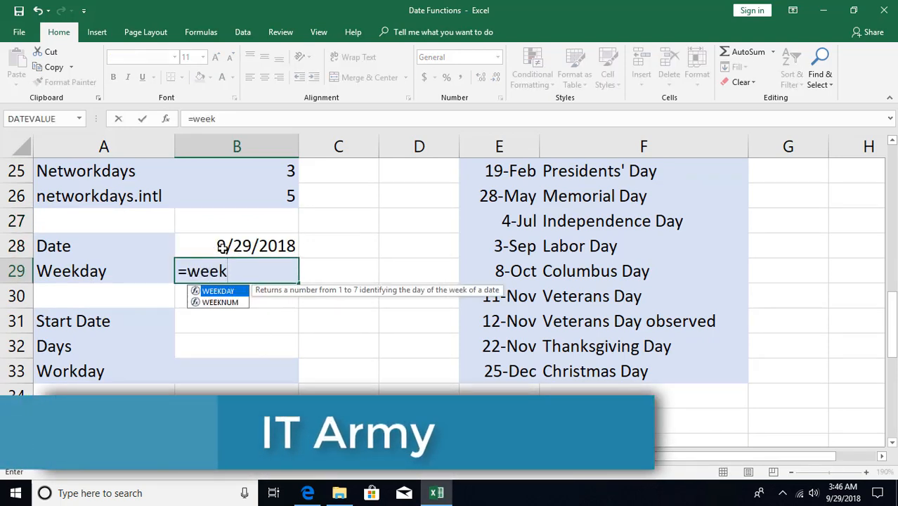
{"action": "key", "text": "Tab"}
{"action": "left_click", "coordinate": [222, 247]}
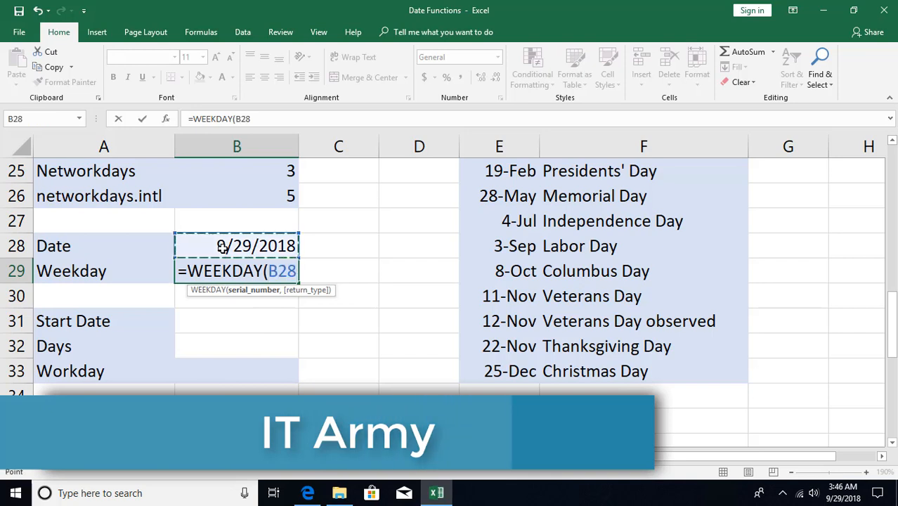
{"action": "key", "text": "Return"}
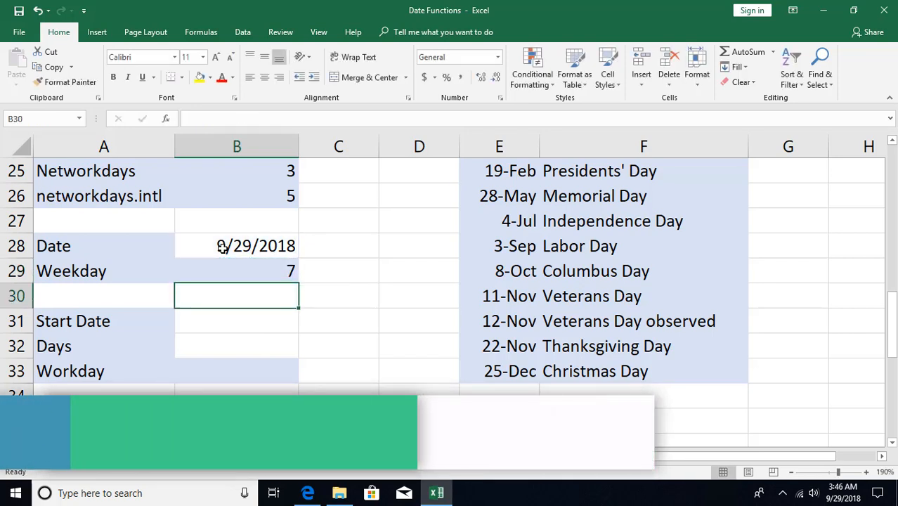
- Review the return type options for the WEEKDAY formula in cell B29, keeping the formula as =WEEKDAY(B28)
{"action": "left_click", "coordinate": [229, 274]}
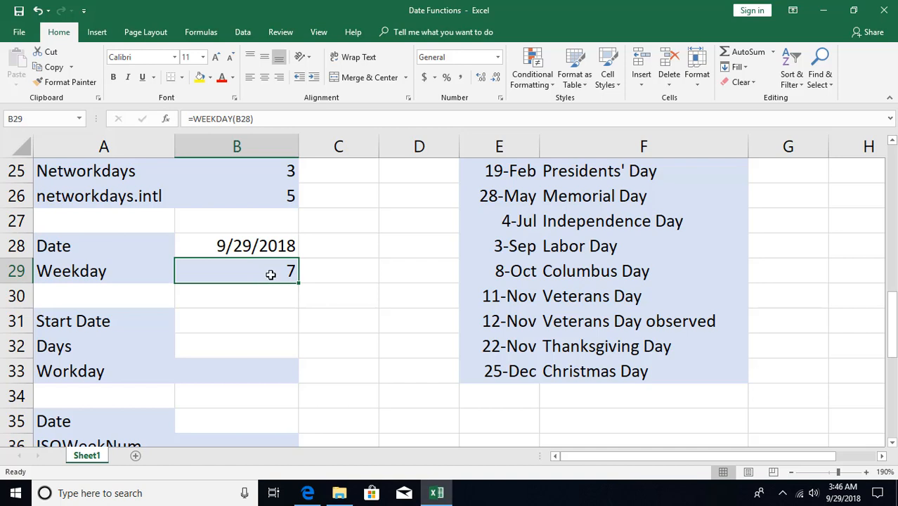
{"action": "double_click", "coordinate": [269, 274]}
{"action": "type", "text": ","}
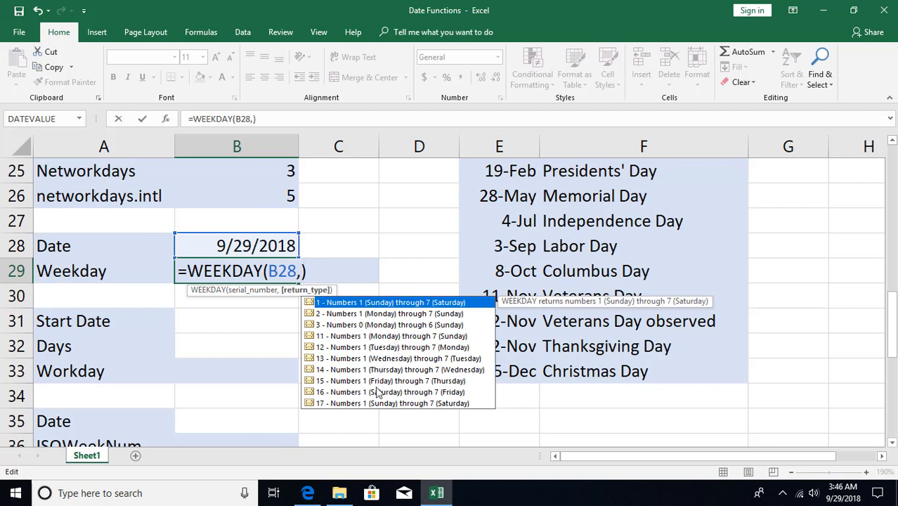
{"action": "key", "text": "Escape"}
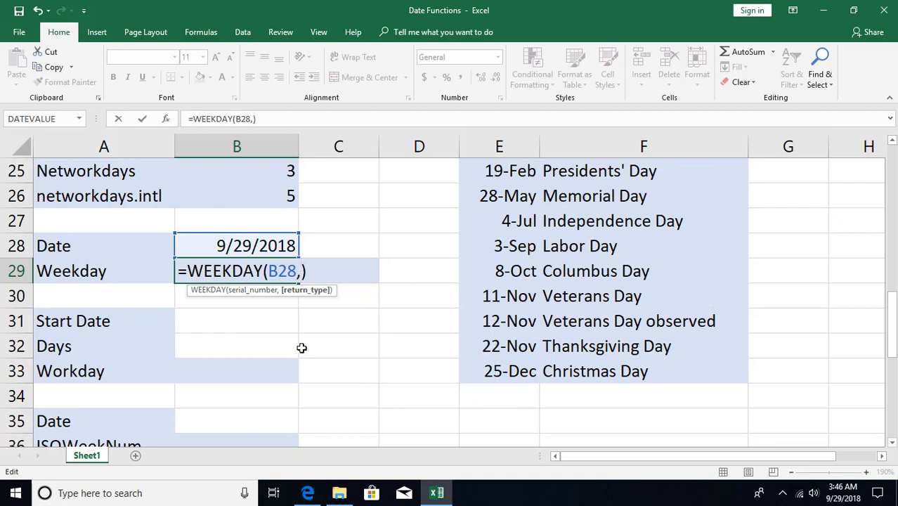
{"action": "key", "text": "BackSpace"}
{"action": "key", "text": "ctrl+Return"}
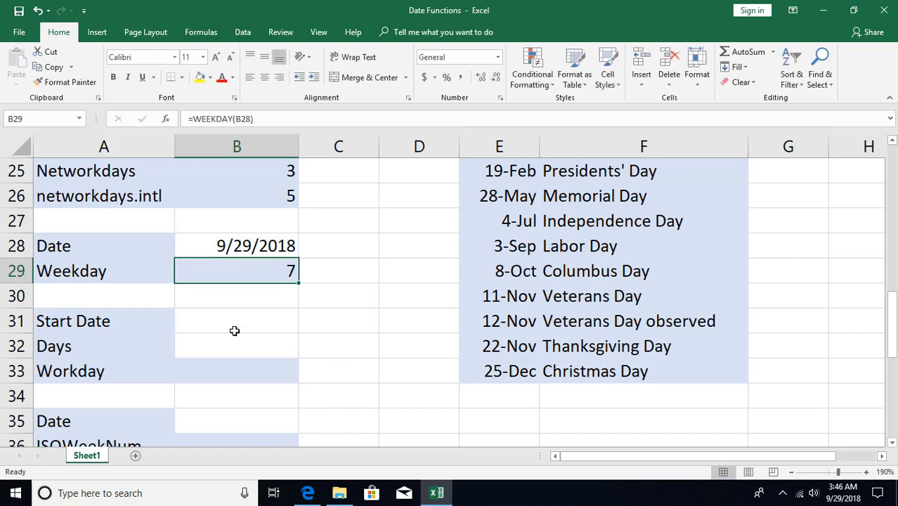
- Enter the current date, 9/29/2018, as a fixed start date in cell B31 and 20 as the days in B32
{"action": "scroll", "coordinate": [235, 330], "scroll_direction": "down", "scroll_amount": 1}
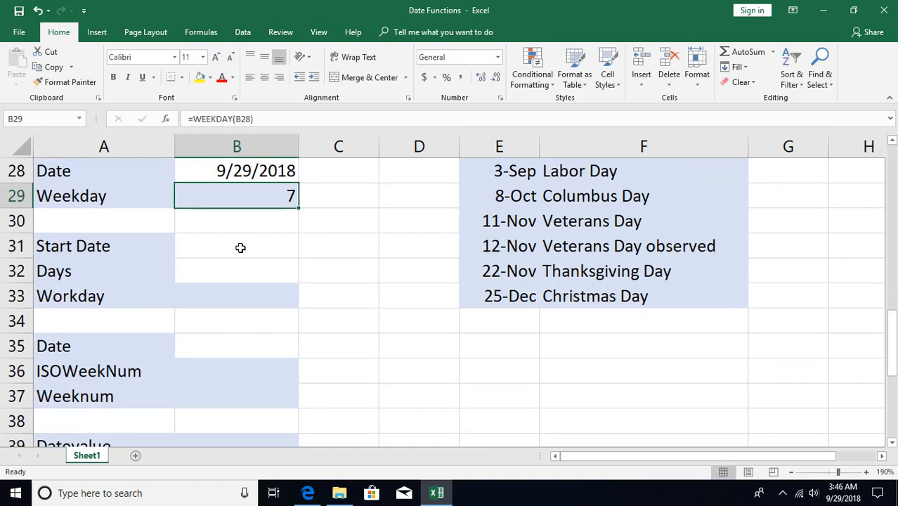
{"action": "left_click", "coordinate": [104, 298]}
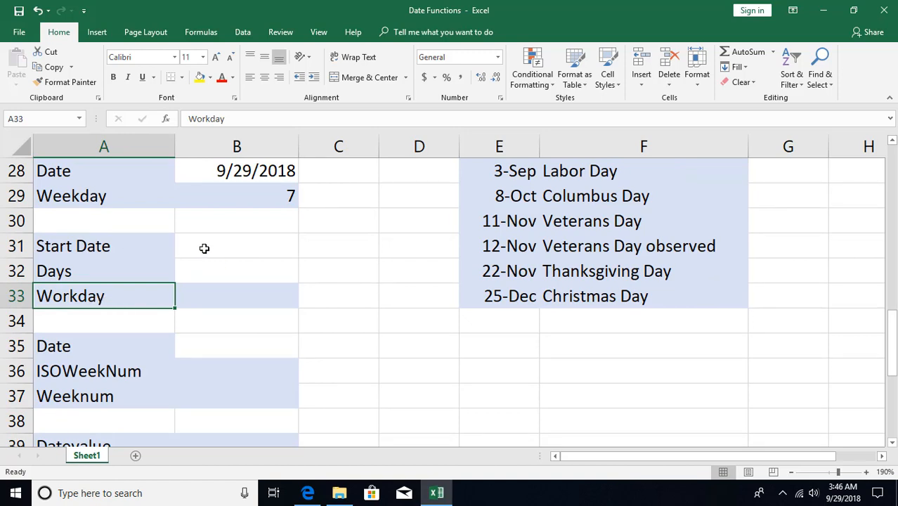
{"action": "left_click", "coordinate": [202, 272]}
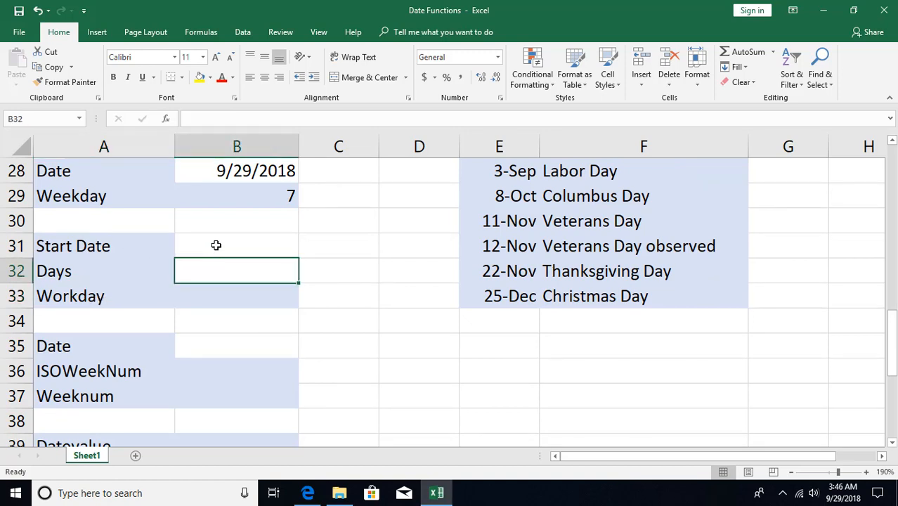
{"action": "left_click", "coordinate": [217, 246]}
{"action": "left_click", "coordinate": [214, 298]}
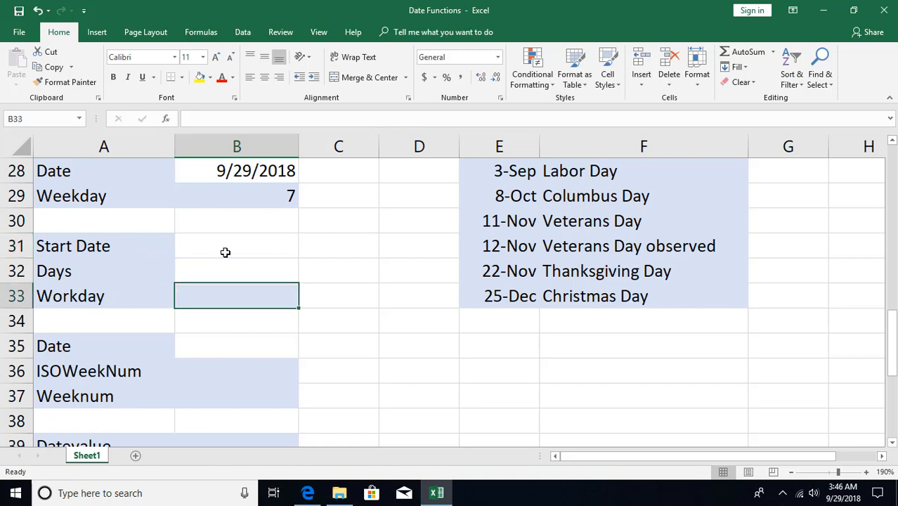
{"action": "left_click", "coordinate": [226, 251]}
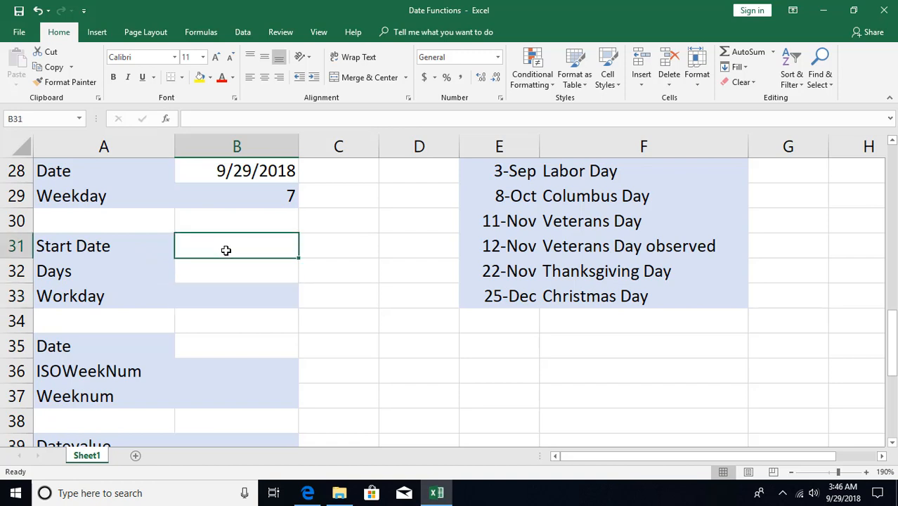
{"action": "key", "text": "ctrl+semicolon"}
{"action": "key", "text": "Return"}
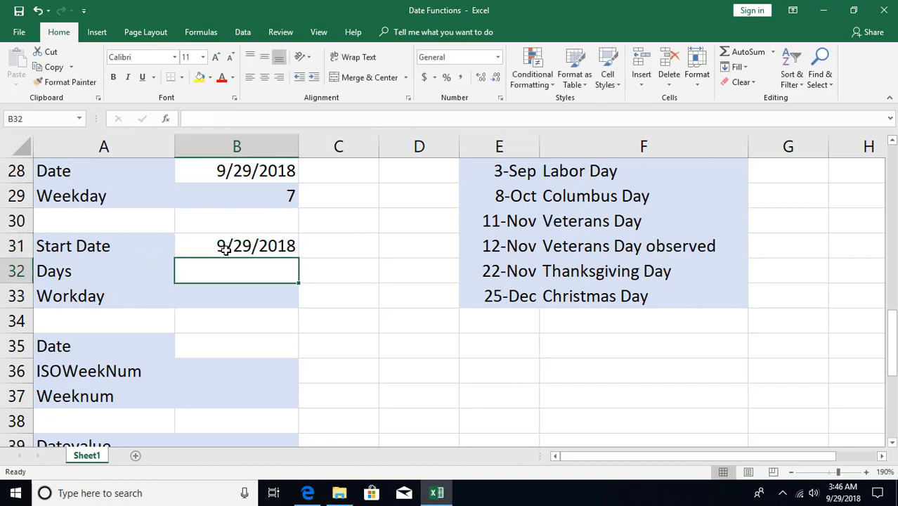
{"action": "type", "text": "20"}
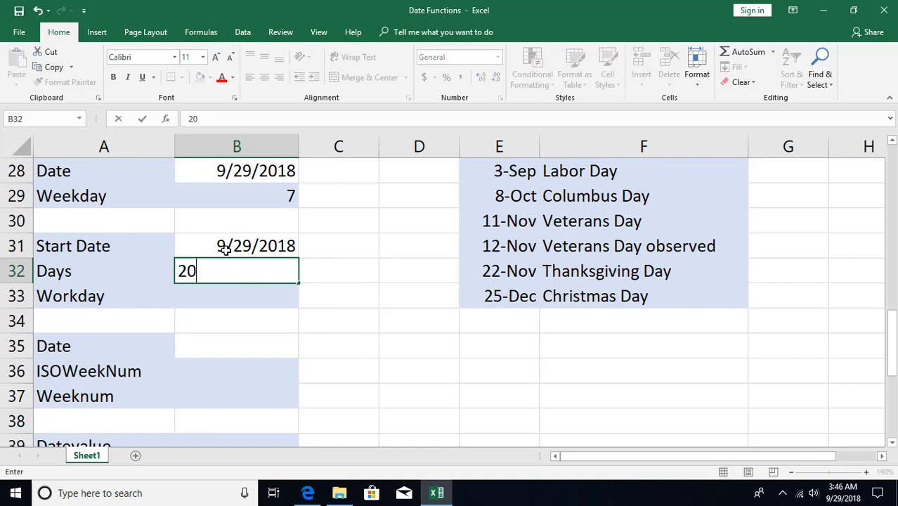
{"action": "key", "text": "Return"}
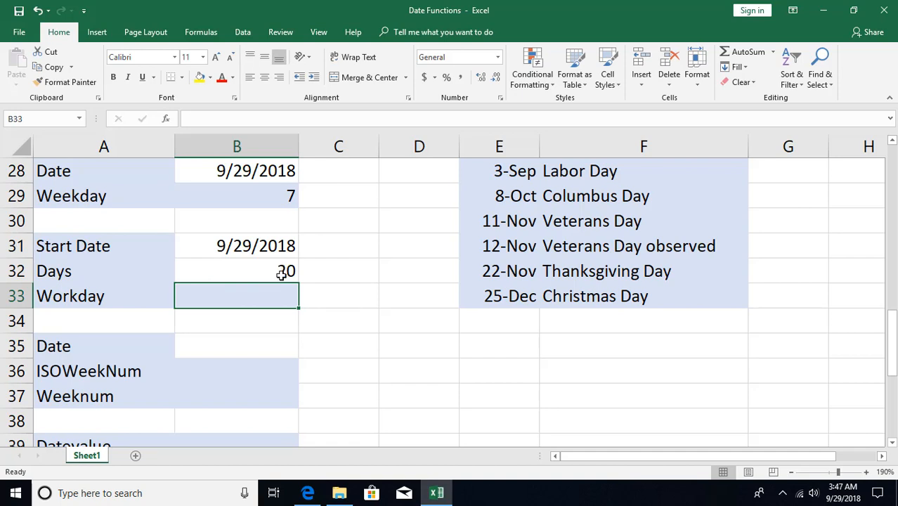
- Calculate the end workday in cell B33 with =WORKDAY(B31,B32,E23:E33) and format the result as a day-month-year date
{"action": "type", "text": "="}
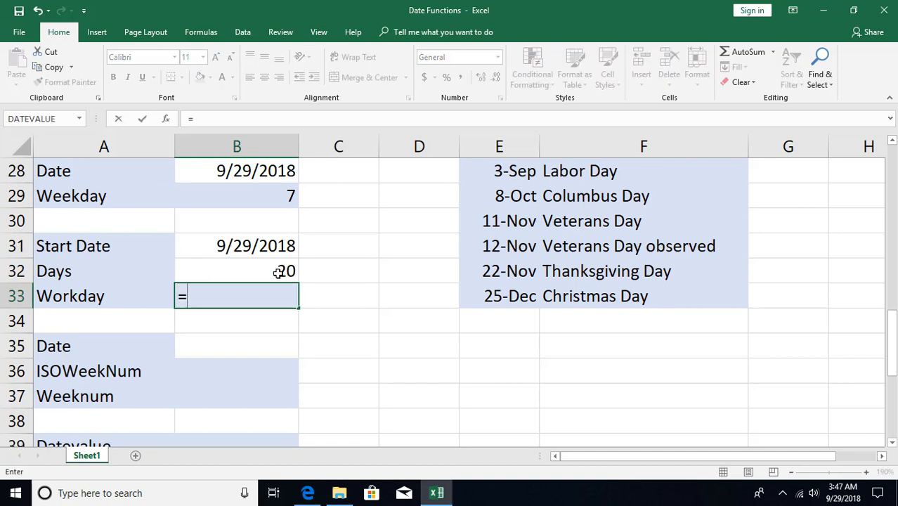
{"action": "type", "text": "workda"}
{"action": "key", "text": "Tab"}
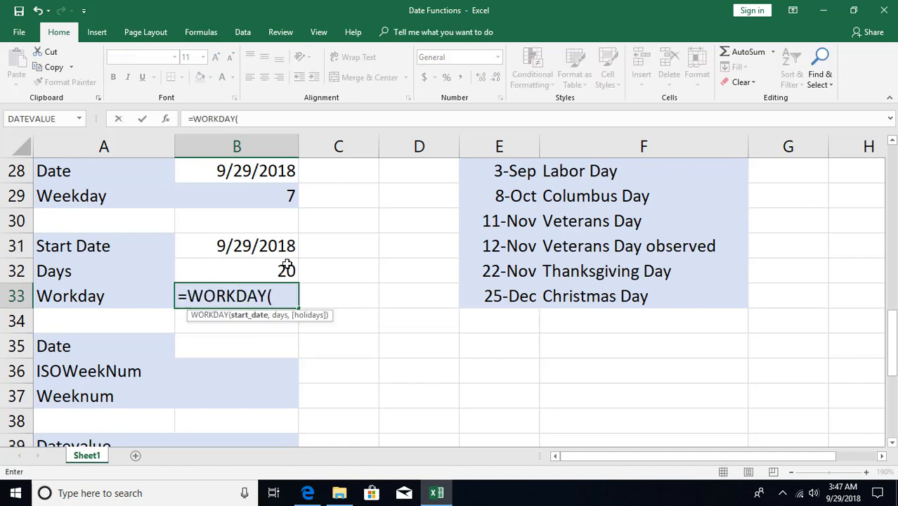
{"action": "scroll", "coordinate": [290, 264], "scroll_direction": "up", "scroll_amount": 2}
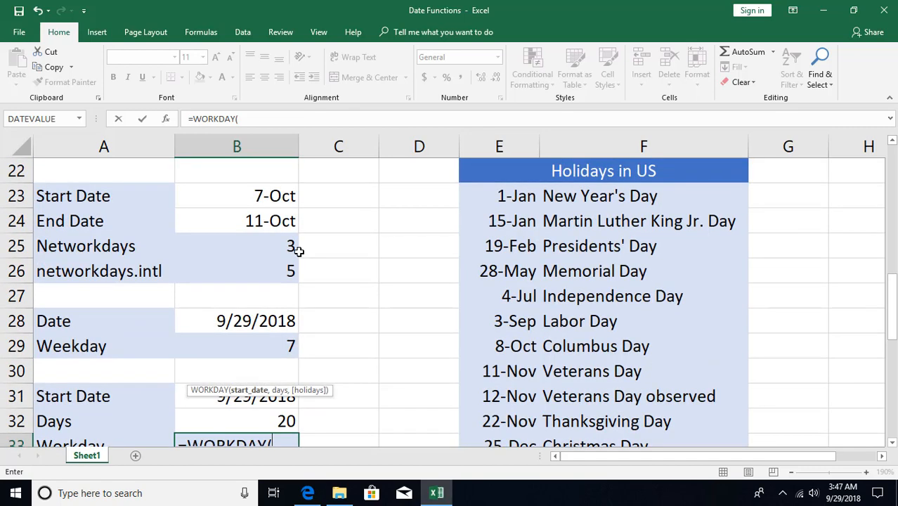
{"action": "scroll", "coordinate": [299, 251], "scroll_direction": "down", "scroll_amount": 1}
{"action": "left_click", "coordinate": [255, 322]}
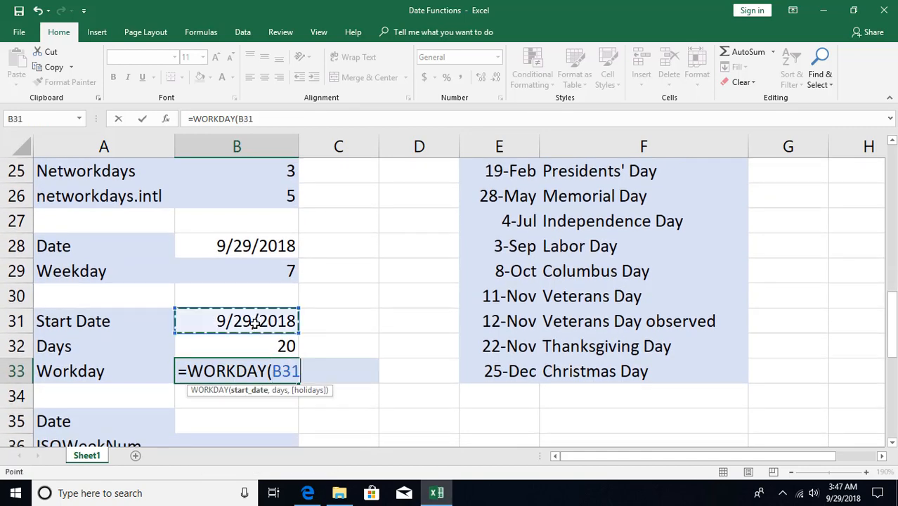
{"action": "type", "text": ","}
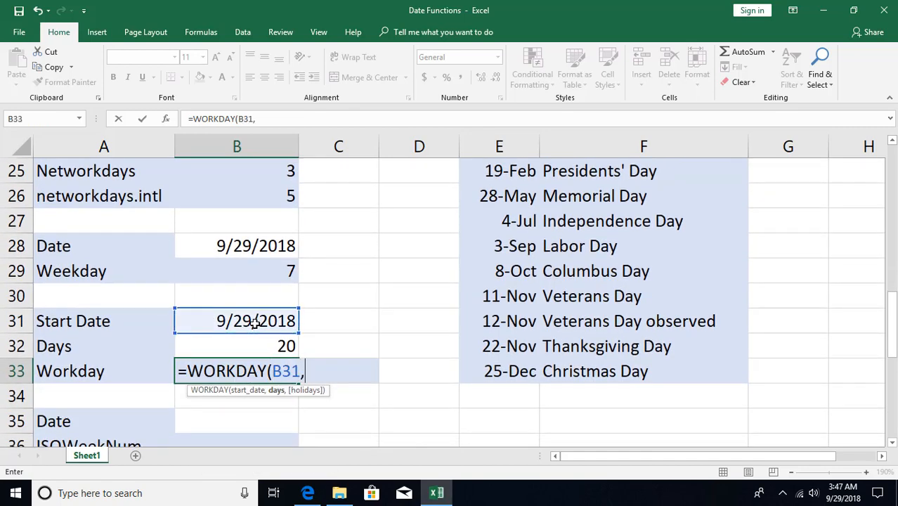
{"action": "left_click", "coordinate": [248, 345]}
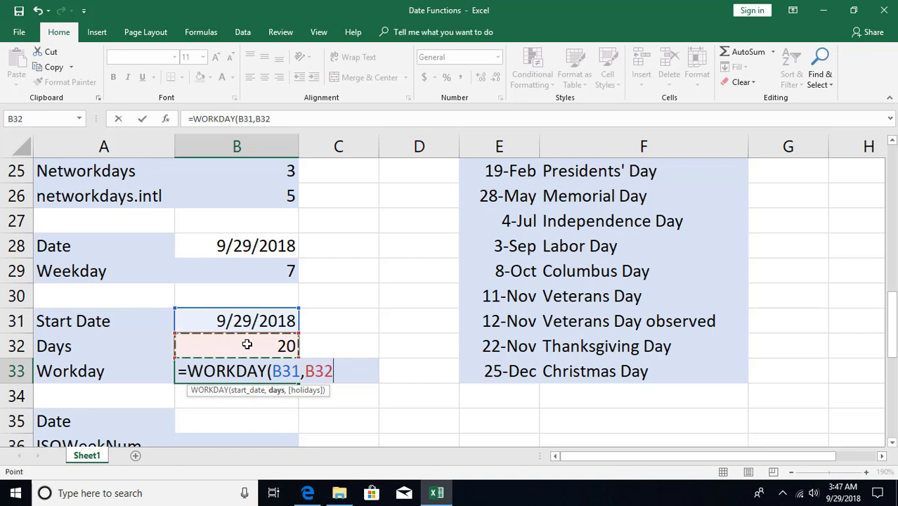
{"action": "type", "text": ","}
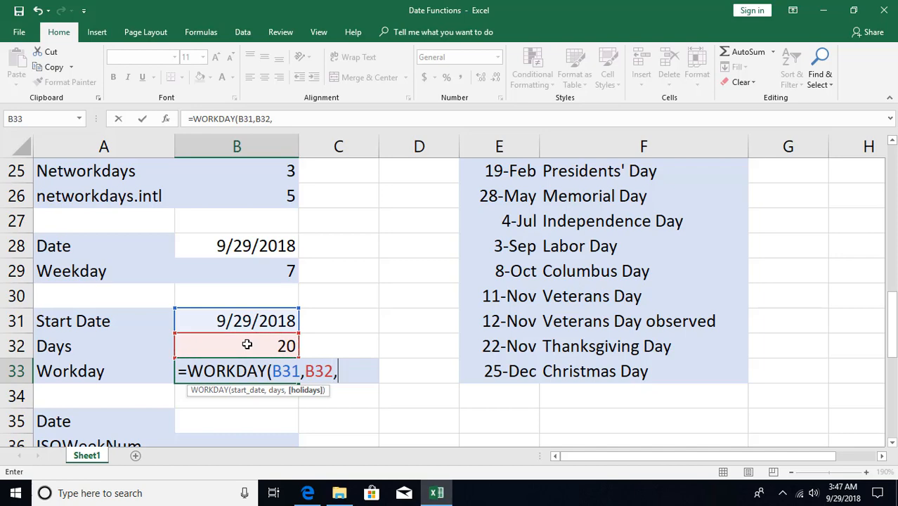
{"action": "scroll", "coordinate": [248, 344], "scroll_direction": "up", "scroll_amount": 1}
{"action": "left_click_drag", "start_coordinate": [483, 204], "coordinate": [496, 391]}
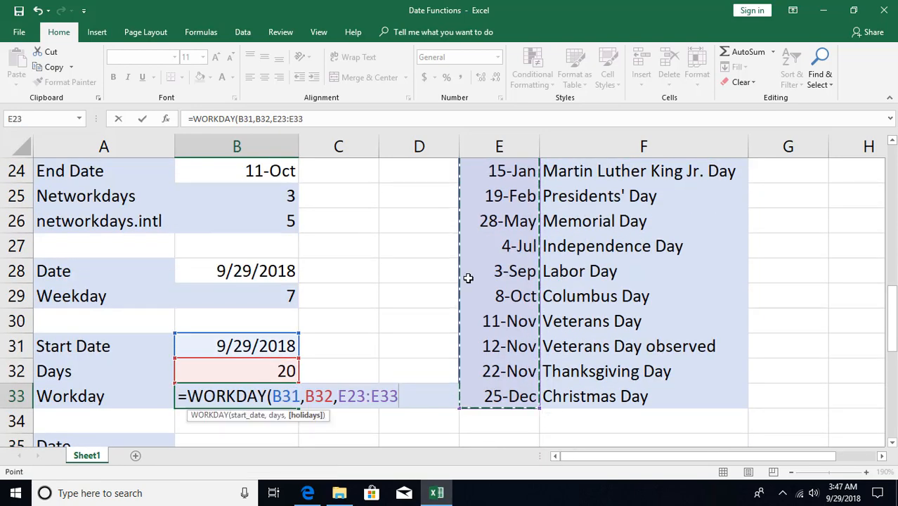
{"action": "key", "text": "Return"}
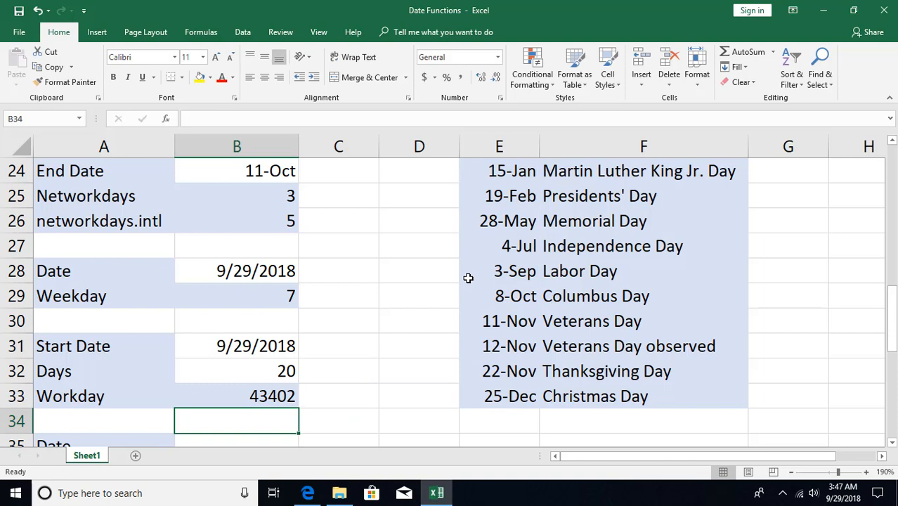
{"action": "left_click", "coordinate": [264, 400]}
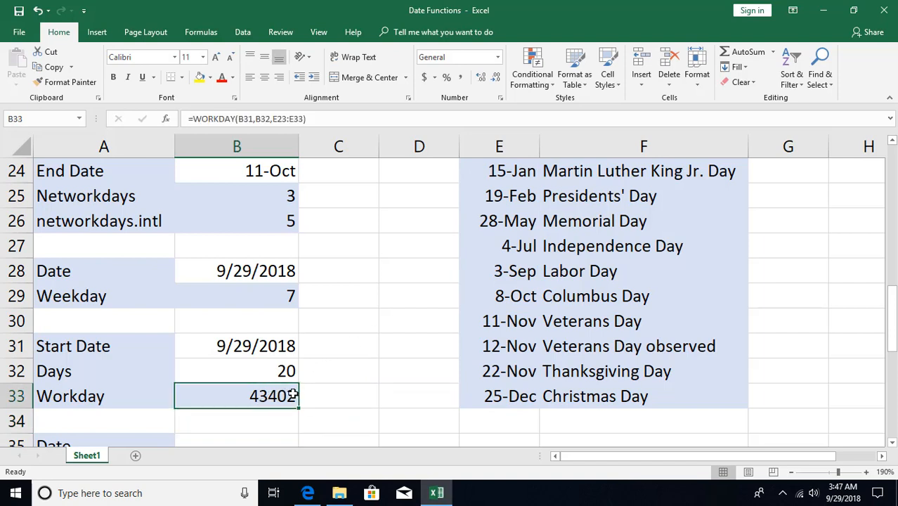
{"action": "key", "text": "ctrl+shift+3"}
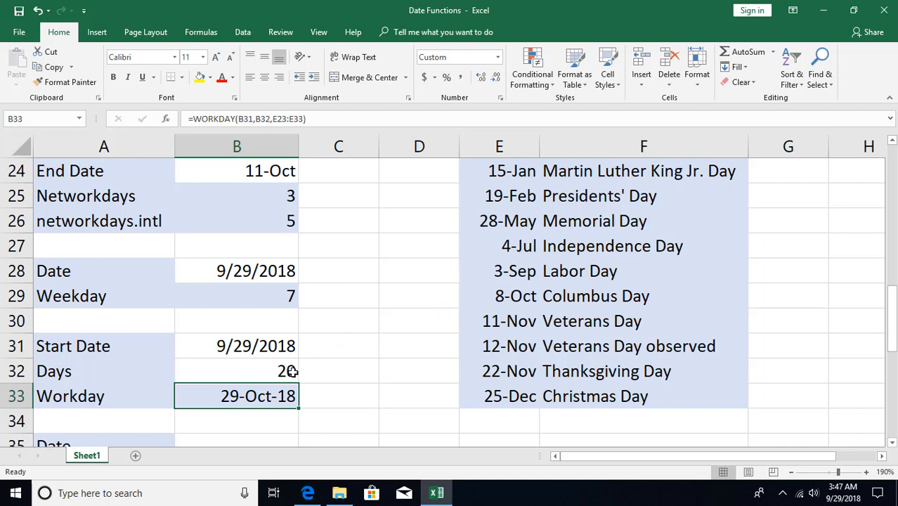
- Enter the current date, 9/29/2018, as a fixed value in cell B35
{"action": "scroll", "coordinate": [281, 374], "scroll_direction": "down", "scroll_amount": 2}
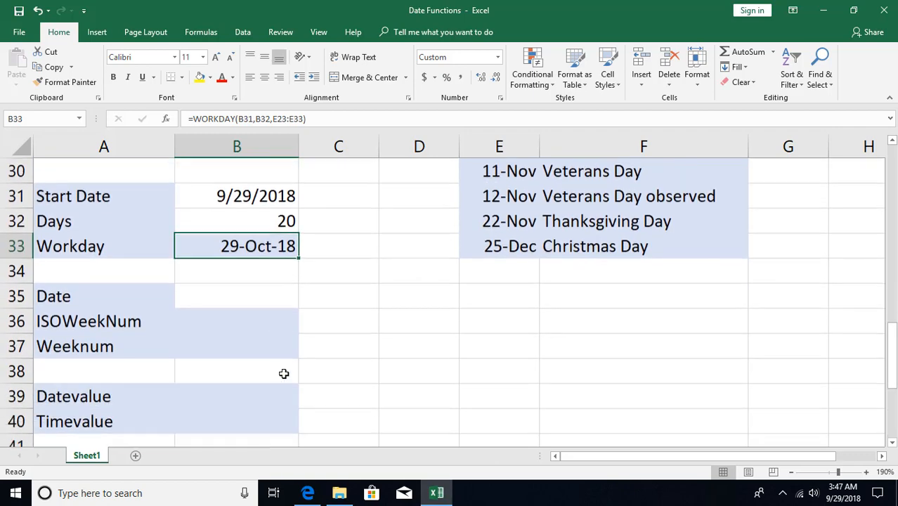
{"action": "left_click", "coordinate": [239, 296]}
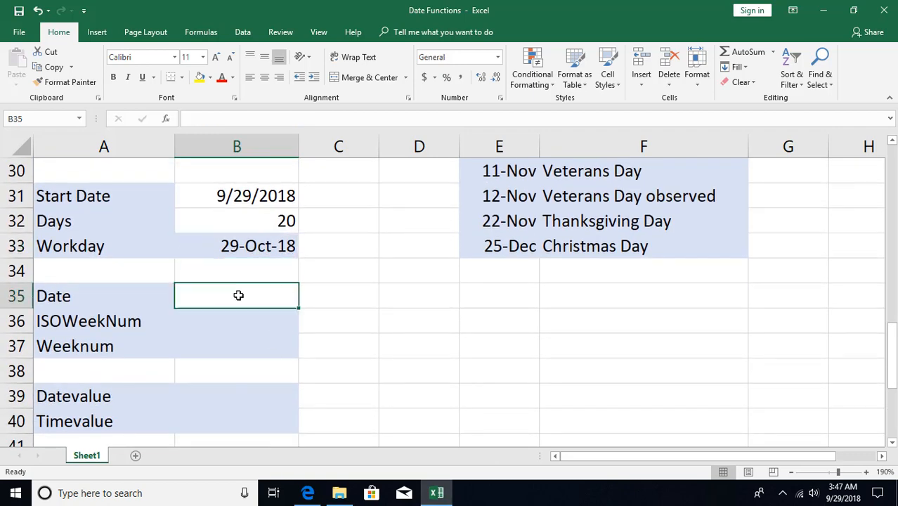
{"action": "key", "text": "ctrl+semicolon"}
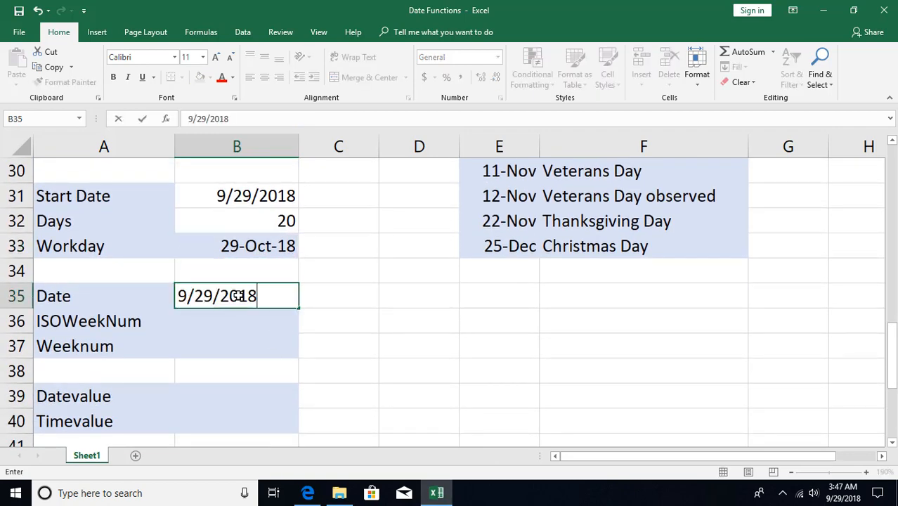
{"action": "key", "text": "Return"}
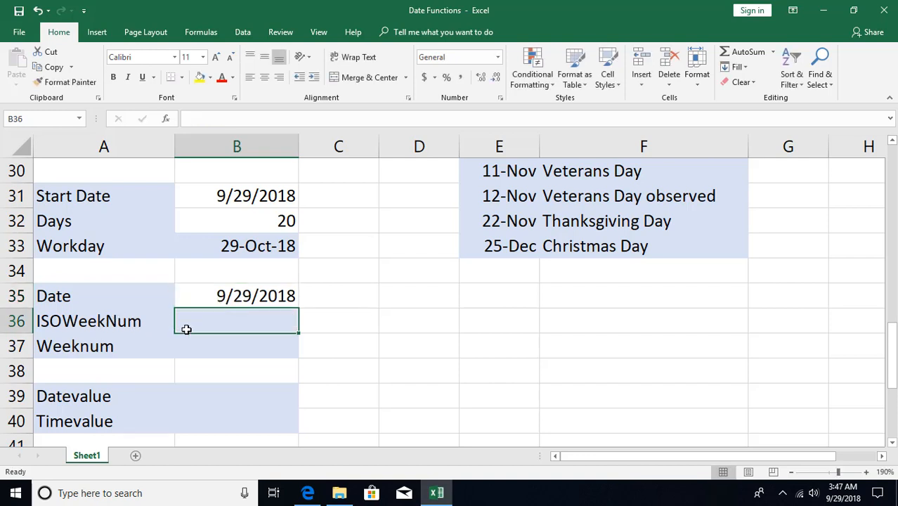
- Calculate the ISO week number of the date in cell B36 with the formula =ISOWEEKNUM(B35)
{"action": "type", "text": "=isowee"}
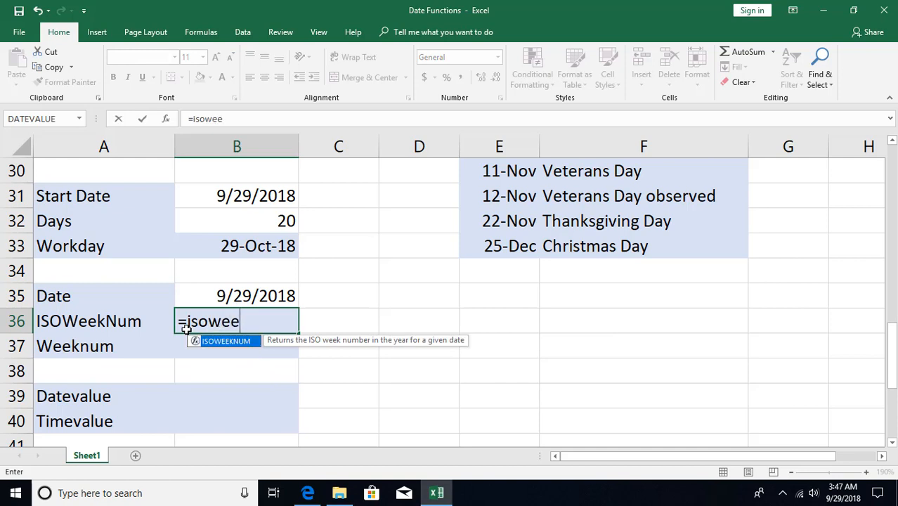
{"action": "key", "text": "Tab"}
{"action": "left_click", "coordinate": [211, 306]}
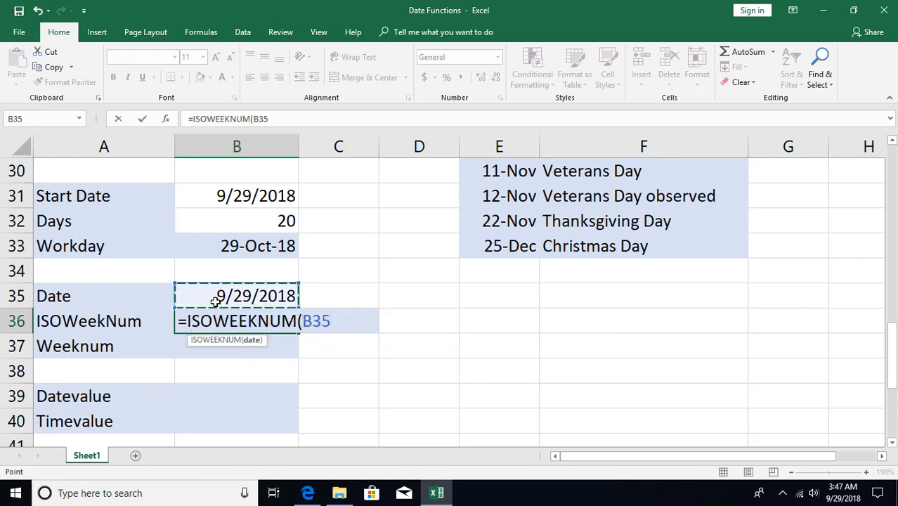
{"action": "key", "text": "Return"}
- Calculate the week number in cell B37 with =WEEKNUM(B35) and compare it with the ISO week number in B36
{"action": "type", "text": "=wee"}
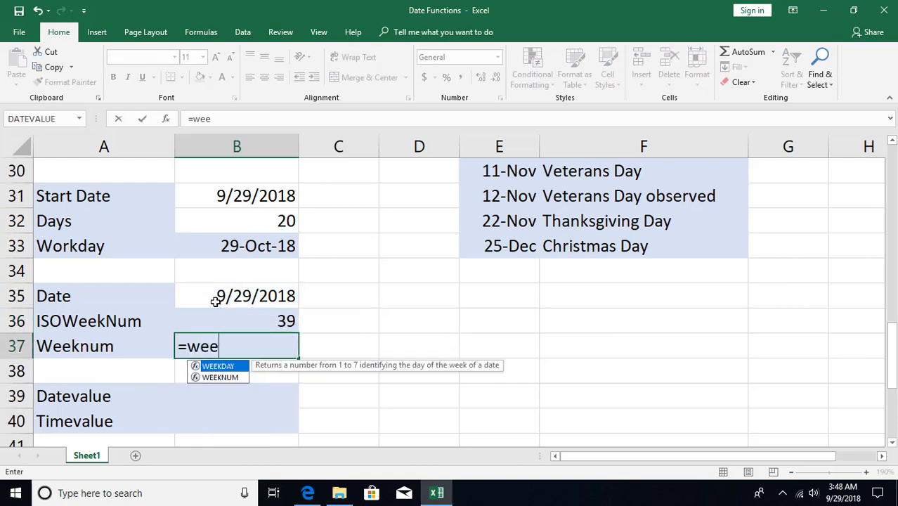
{"action": "key", "text": "Down"}
{"action": "key", "text": "Tab"}
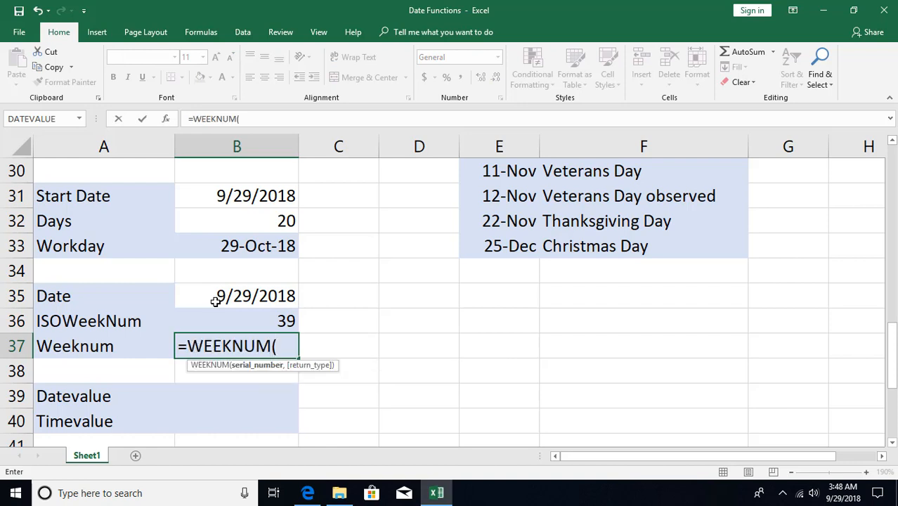
{"action": "left_click", "coordinate": [232, 298]}
{"action": "key", "text": "Return"}
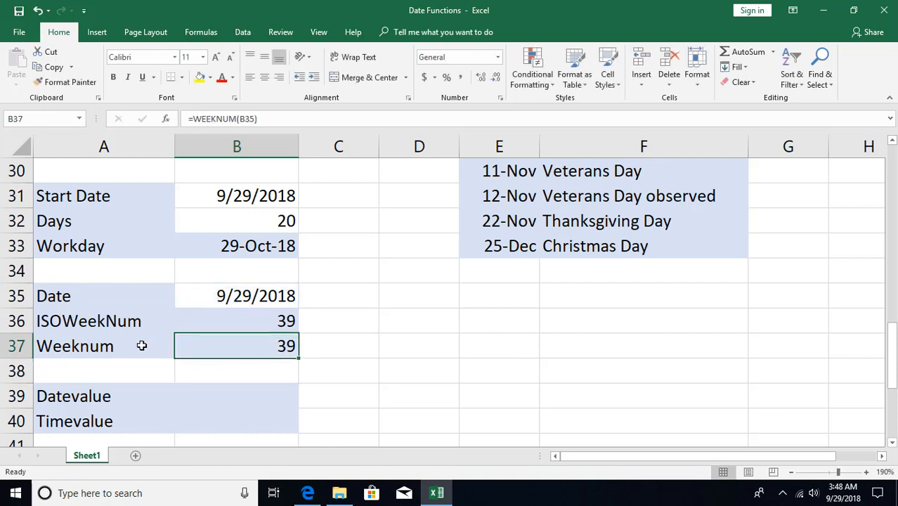
{"action": "left_click", "coordinate": [98, 348]}
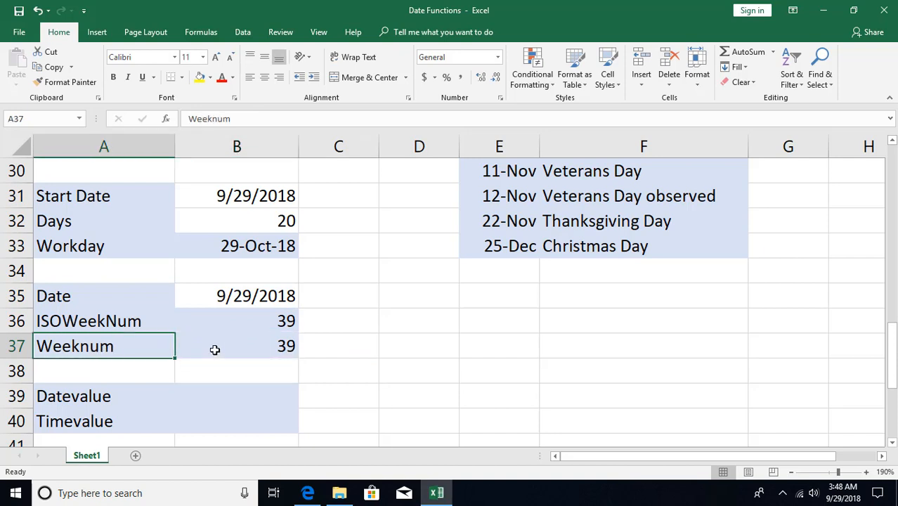
{"action": "left_click", "coordinate": [214, 348]}
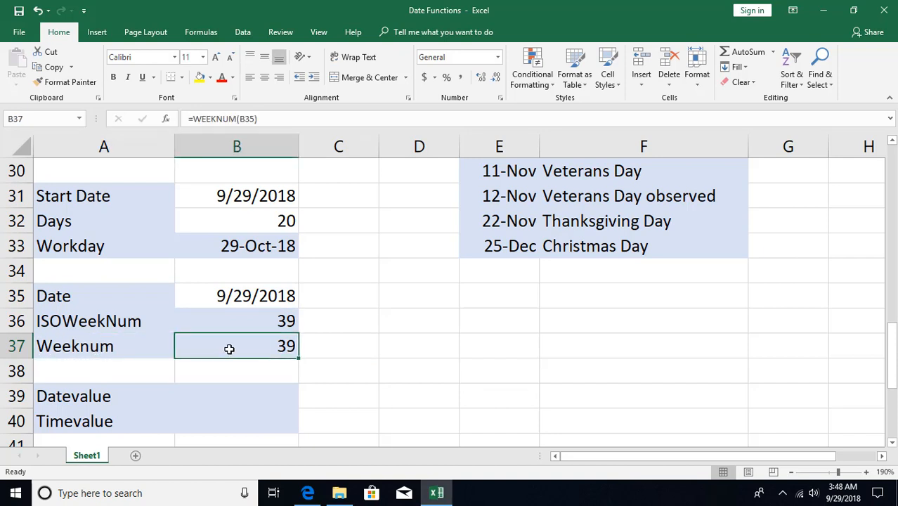
{"action": "left_click", "coordinate": [118, 320]}
{"action": "left_click", "coordinate": [250, 321]}
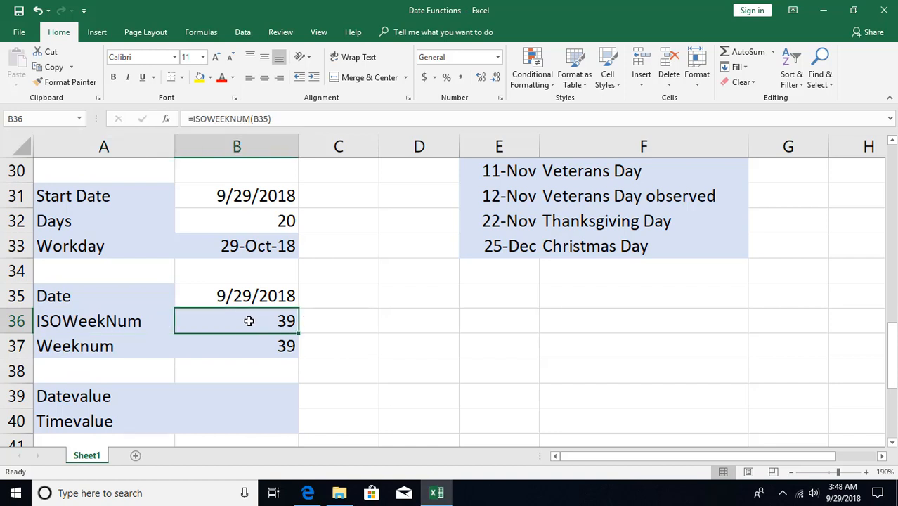
- Convert the date text in cell B39 with =DATEVALUE("12/2/2018") and format the result as a day-month-year date
{"action": "scroll", "coordinate": [261, 325], "scroll_direction": "down", "scroll_amount": 1}
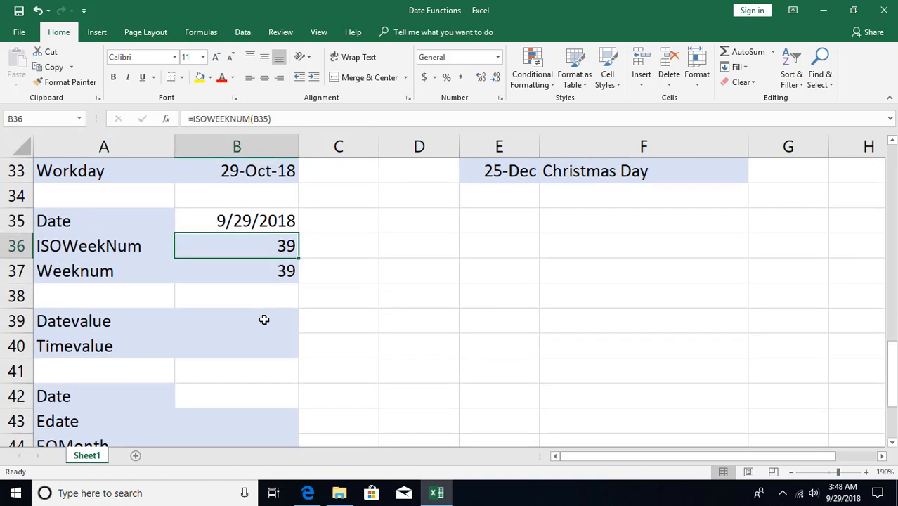
{"action": "left_click", "coordinate": [233, 322]}
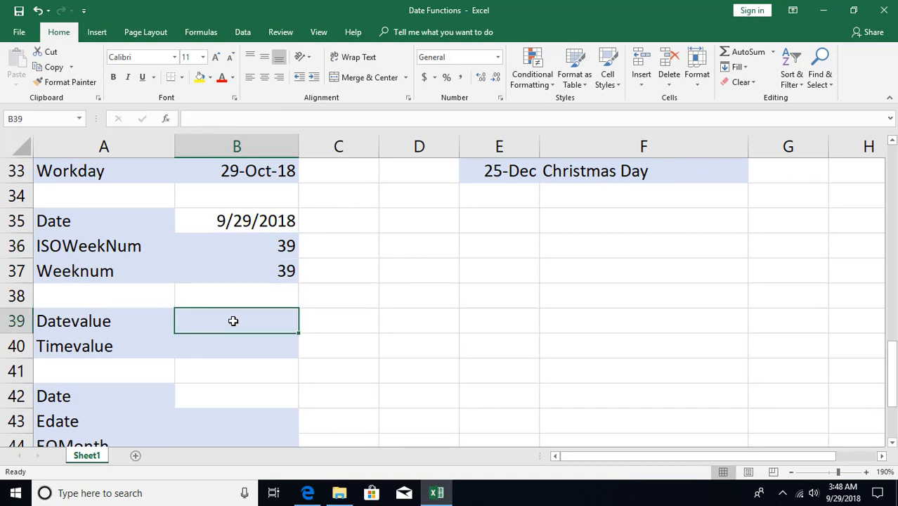
{"action": "type", "text": "=date"}
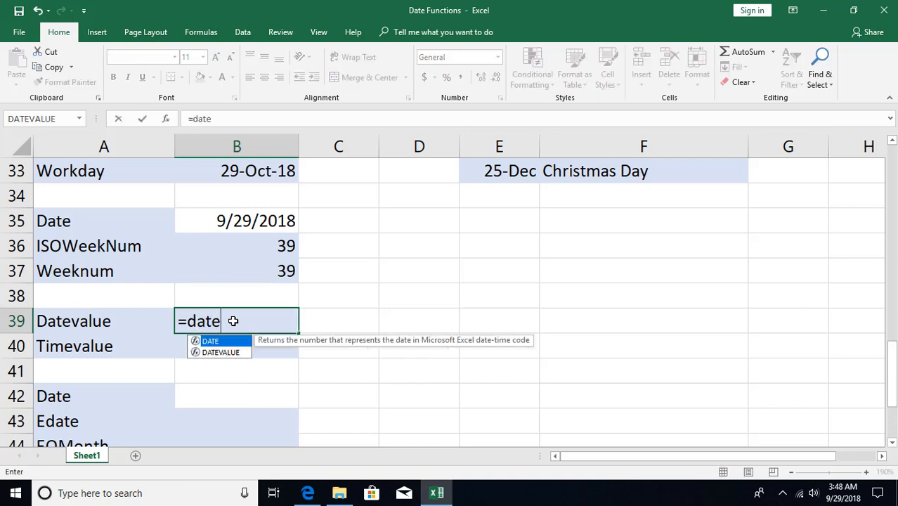
{"action": "type", "text": "va"}
{"action": "key", "text": "Tab"}
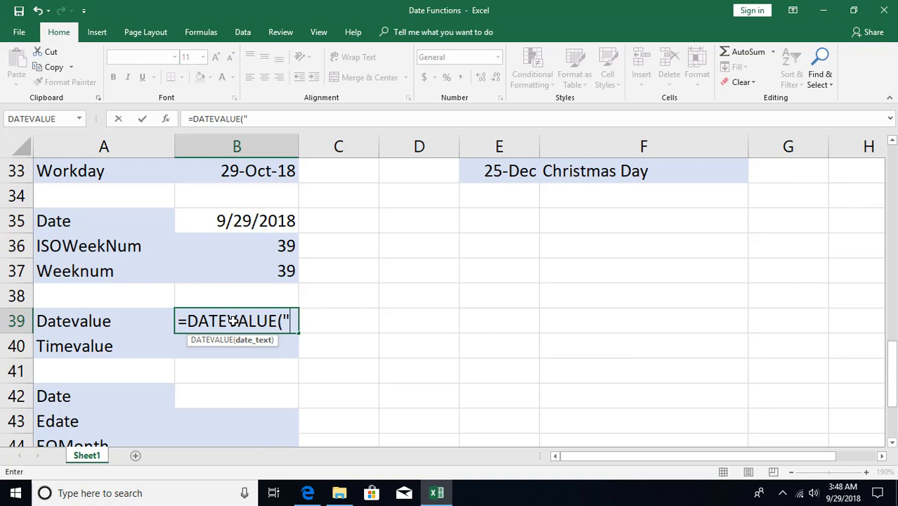
{"action": "type", "text": "\"12/2"}
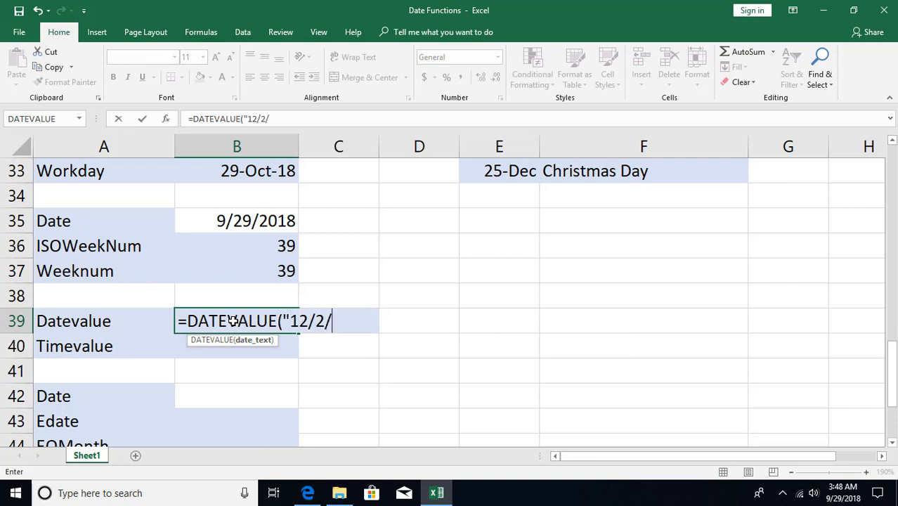
{"action": "type", "text": "/2018"}
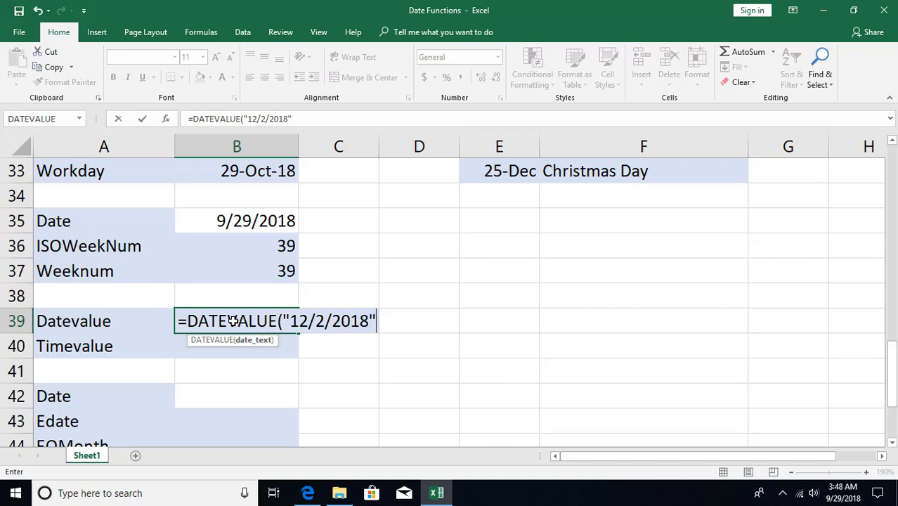
{"action": "key", "text": "Return"}
{"action": "left_click", "coordinate": [233, 320]}
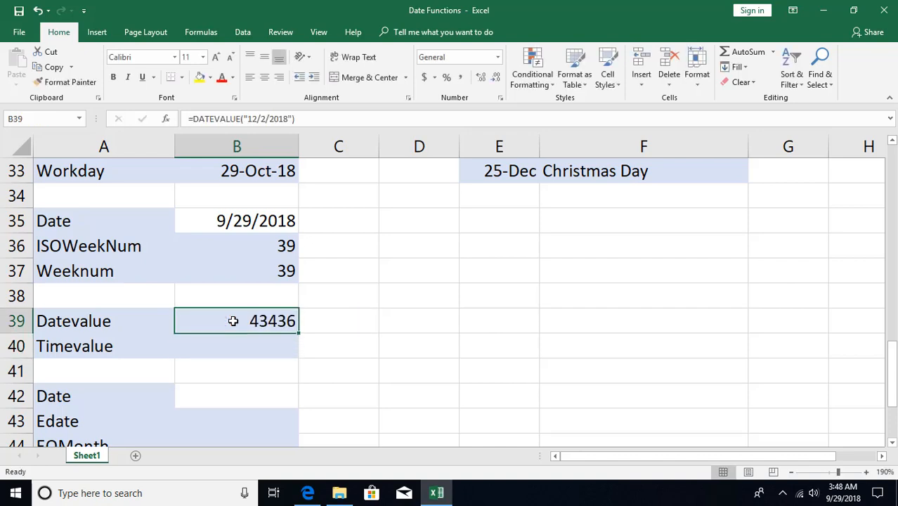
{"action": "key", "text": "ctrl+shift+3"}
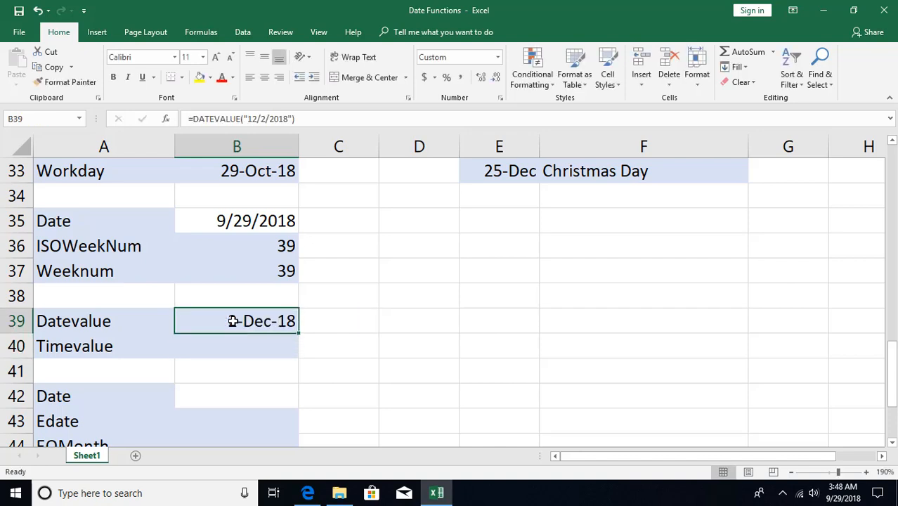
- Convert the time text in cell B40 with =TIMEVALUE("5 am") and format the result as an hour-and-minute time with AM/PM
{"action": "left_click", "coordinate": [246, 350]}
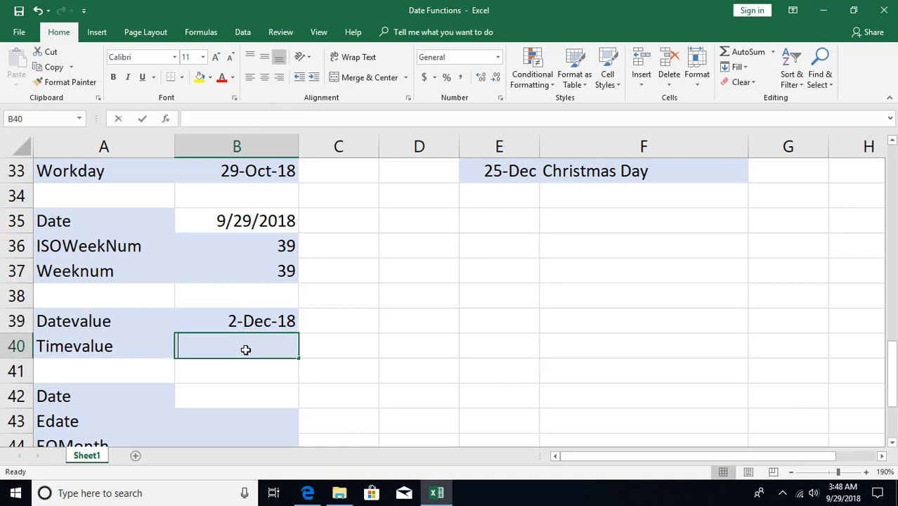
{"action": "type", "text": "=timeva"}
{"action": "key", "text": "Tab"}
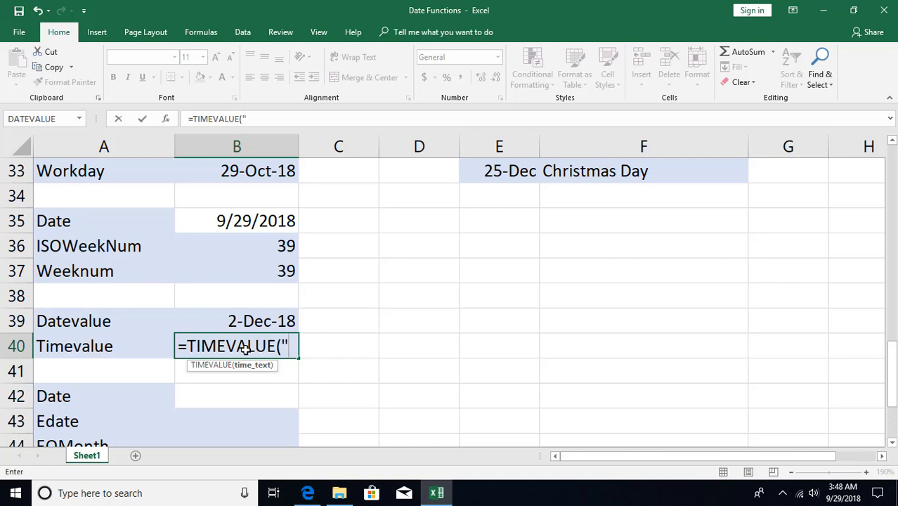
{"action": "type", "text": "\"5 am"}
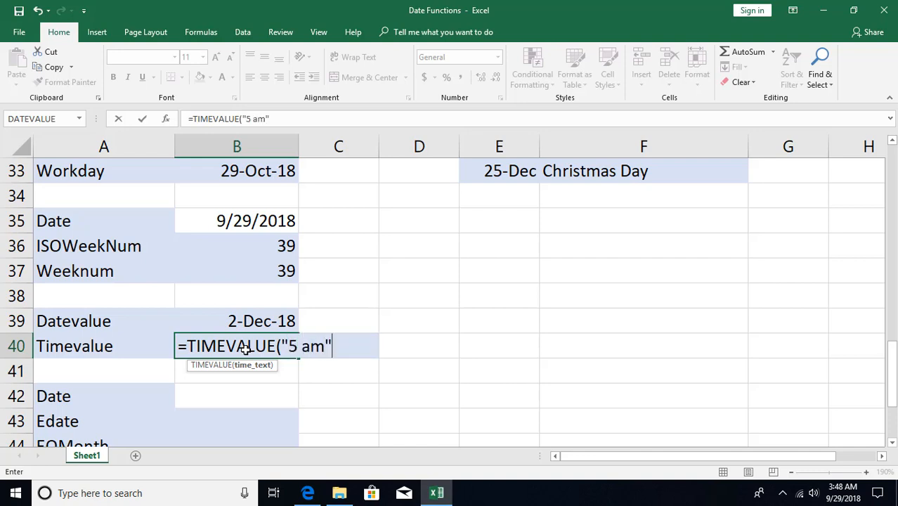
{"action": "key", "text": "Return"}
{"action": "left_click", "coordinate": [245, 349]}
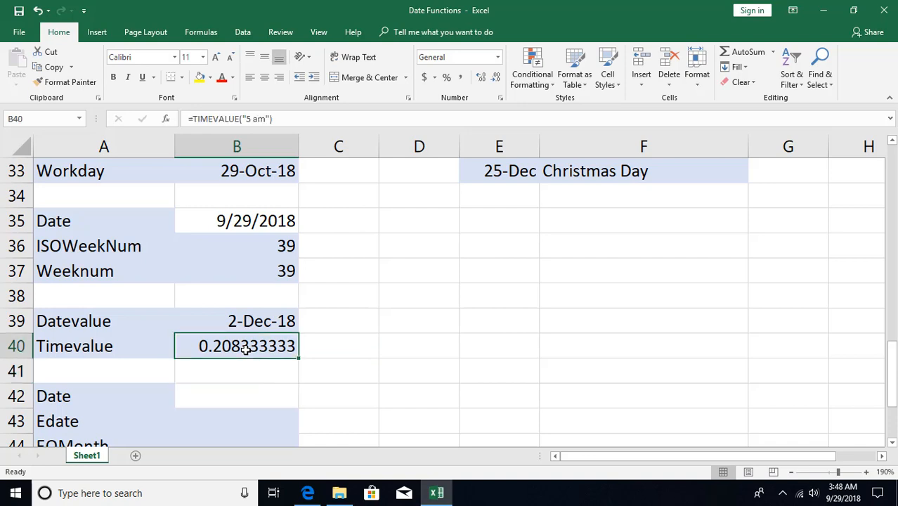
{"action": "key", "text": "ctrl+shift+2"}
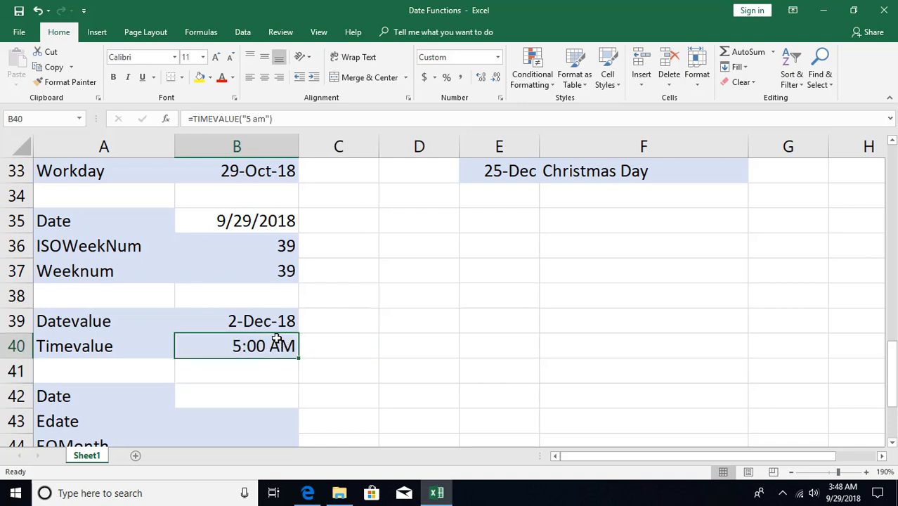
- Enter the current date, 9/29/2018, as a fixed value in cell B42 next to the Date label above Edate
{"action": "scroll", "coordinate": [293, 347], "scroll_direction": "down", "scroll_amount": 1}
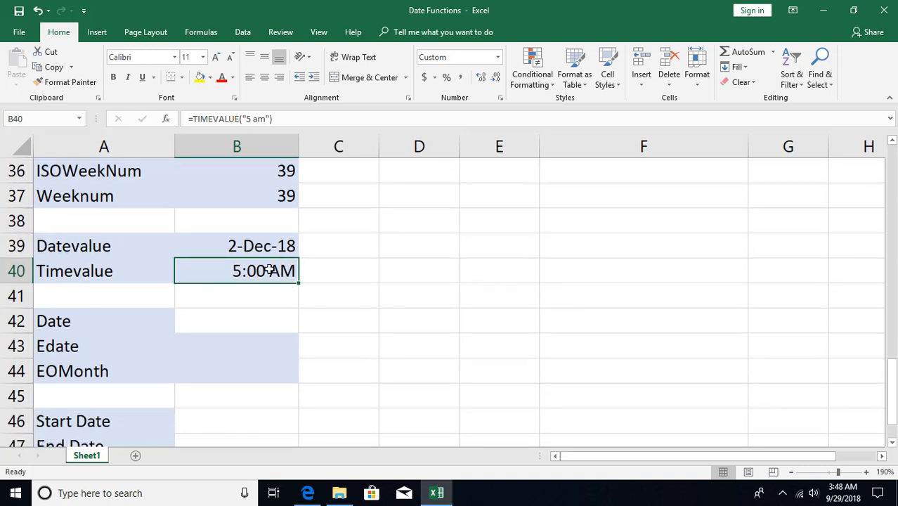
{"action": "key", "text": "Up"}
{"action": "left_click", "coordinate": [259, 275]}
{"action": "left_click", "coordinate": [133, 326]}
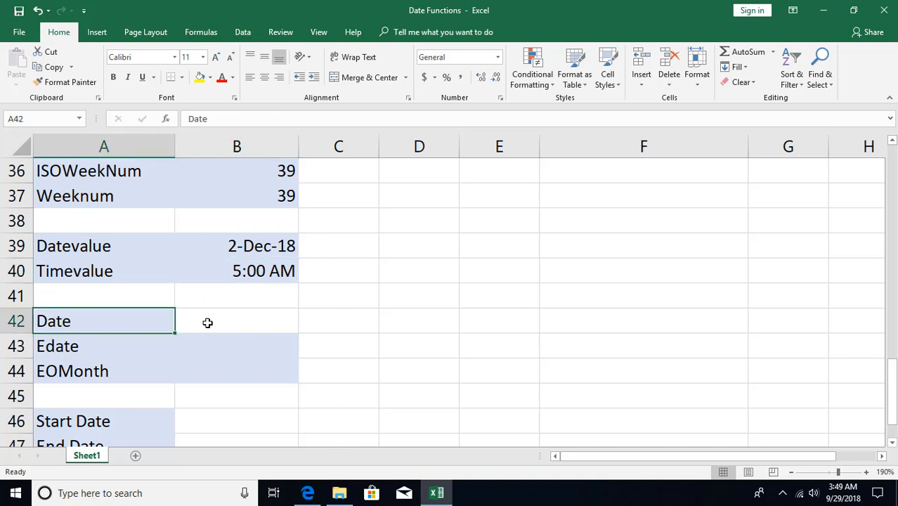
{"action": "left_click", "coordinate": [233, 320]}
{"action": "scroll", "coordinate": [296, 317], "scroll_direction": "down", "scroll_amount": 1}
{"action": "left_click", "coordinate": [100, 277]}
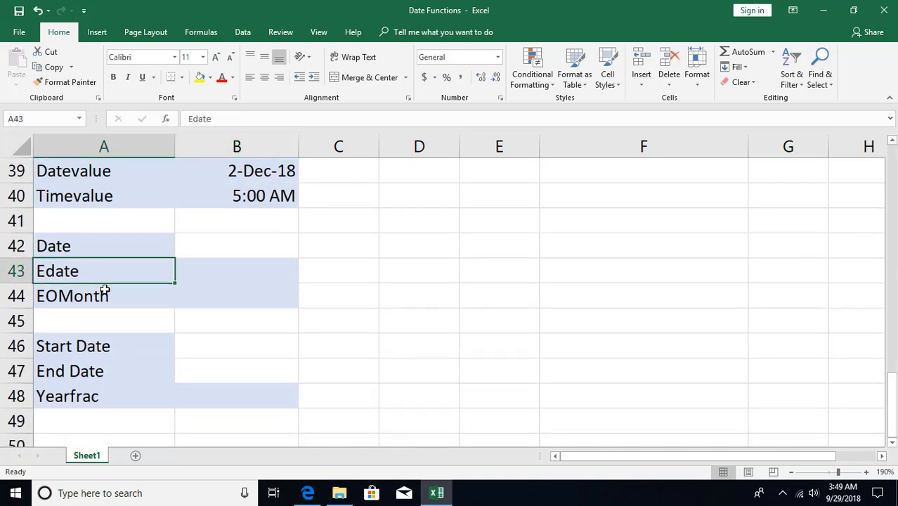
{"action": "left_click", "coordinate": [105, 298]}
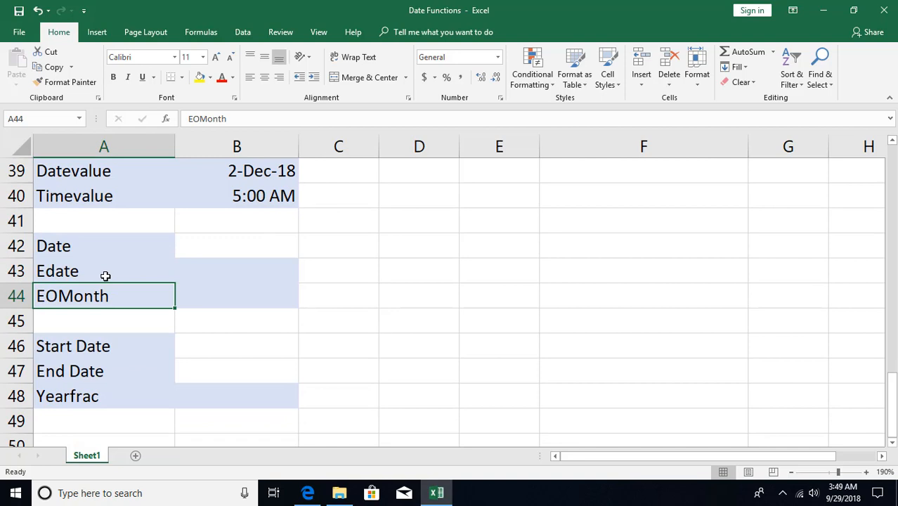
{"action": "left_click", "coordinate": [218, 250]}
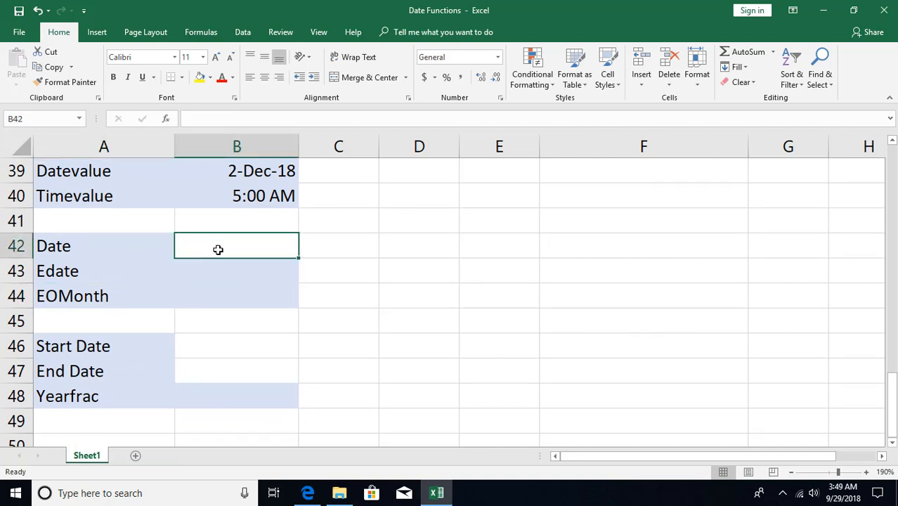
{"action": "key", "text": "ctrl+semicolon"}
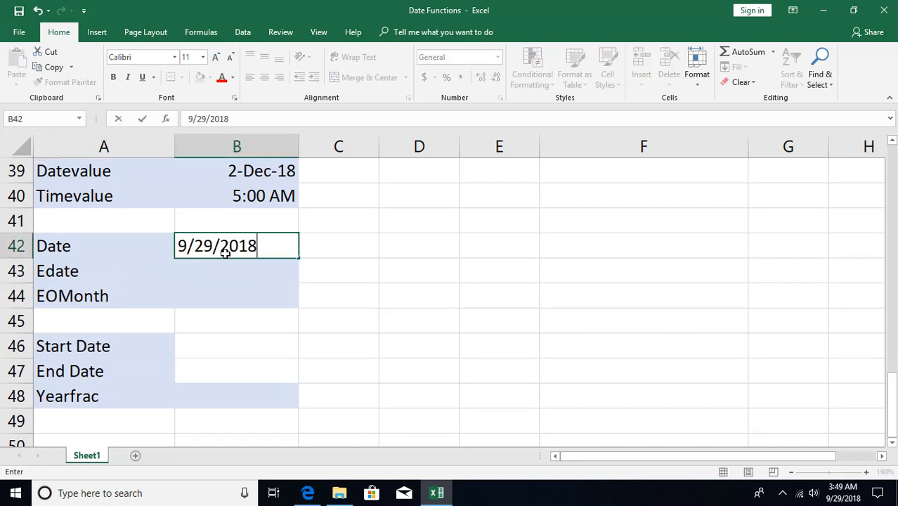
{"action": "key", "text": "Return"}
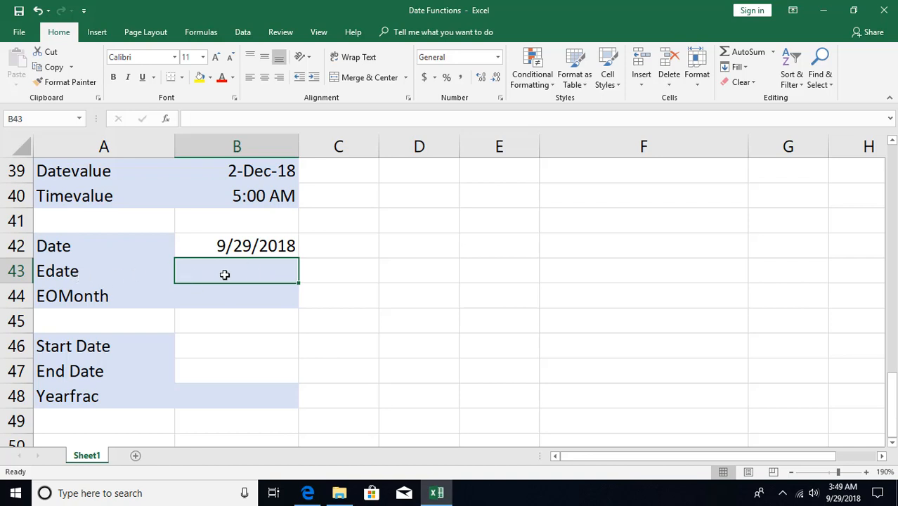
- Calculate the date one month after B42 in cell B43 with =EDATE(B42,1) and format it as a day-month-year date
{"action": "type", "text": "=eda"}
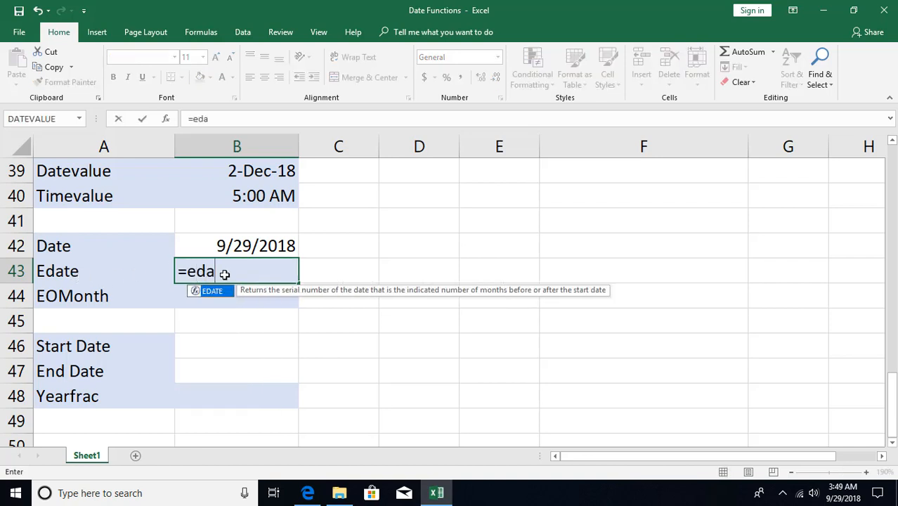
{"action": "key", "text": "Tab"}
{"action": "left_click", "coordinate": [262, 245]}
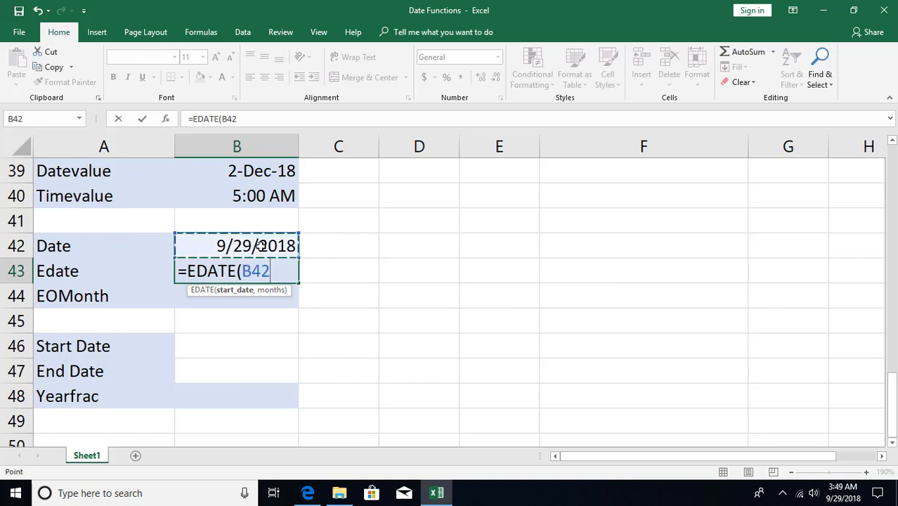
{"action": "type", "text": ","}
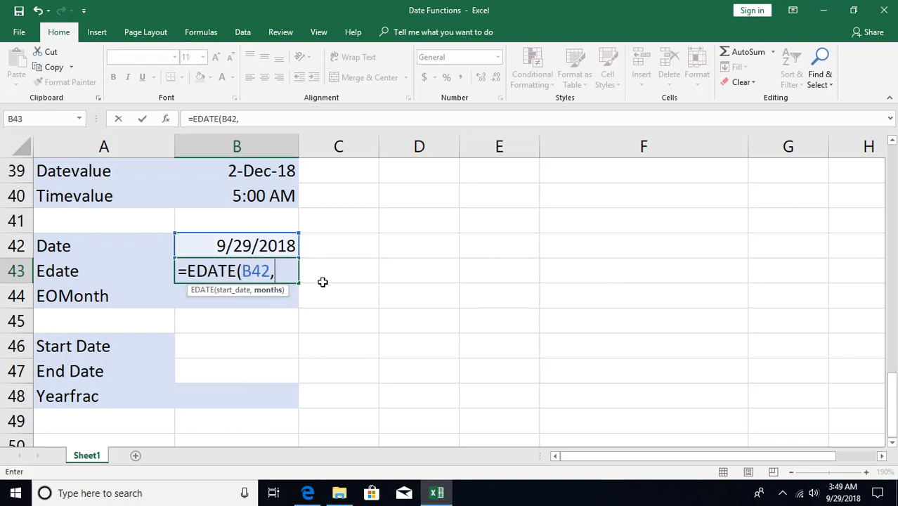
{"action": "type", "text": "1"}
{"action": "key", "text": "Return"}
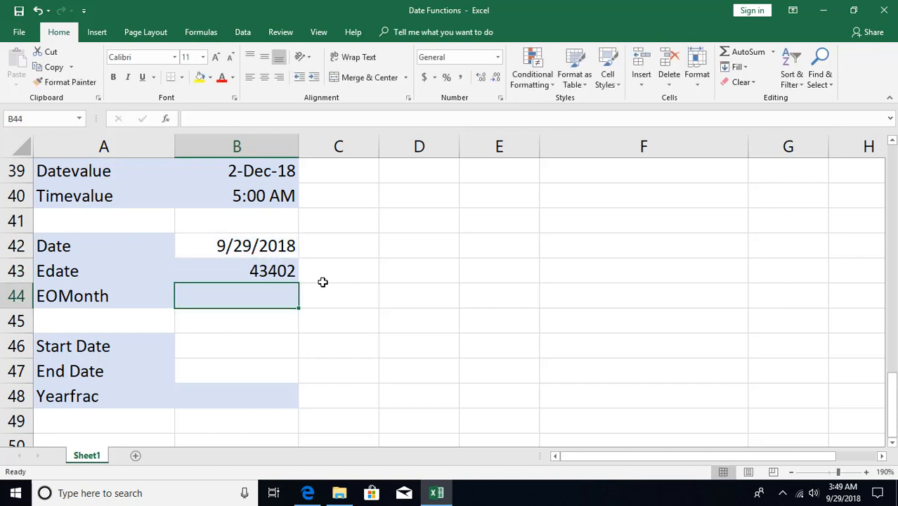
{"action": "left_click", "coordinate": [272, 271]}
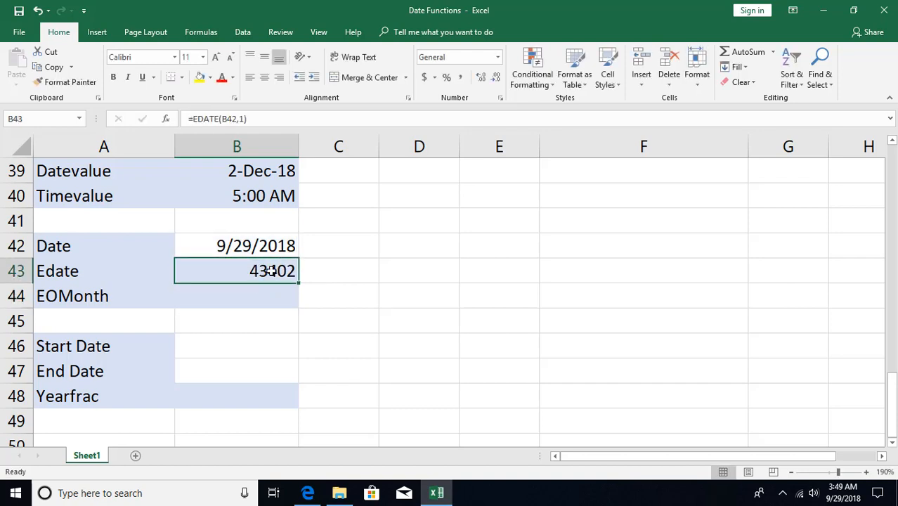
{"action": "key", "text": "ctrl+shift+3"}
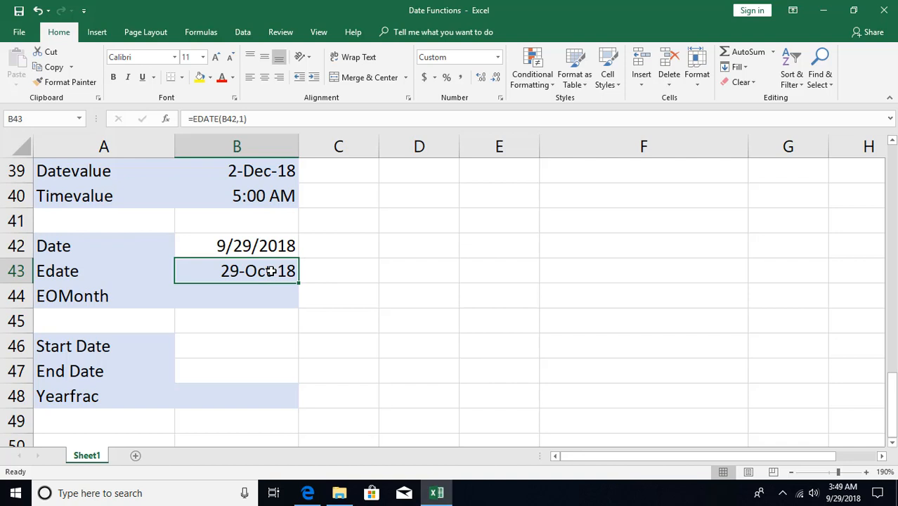
- Change the months argument of the EDATE formula in cell B43 to 3
{"action": "left_click", "coordinate": [237, 247]}
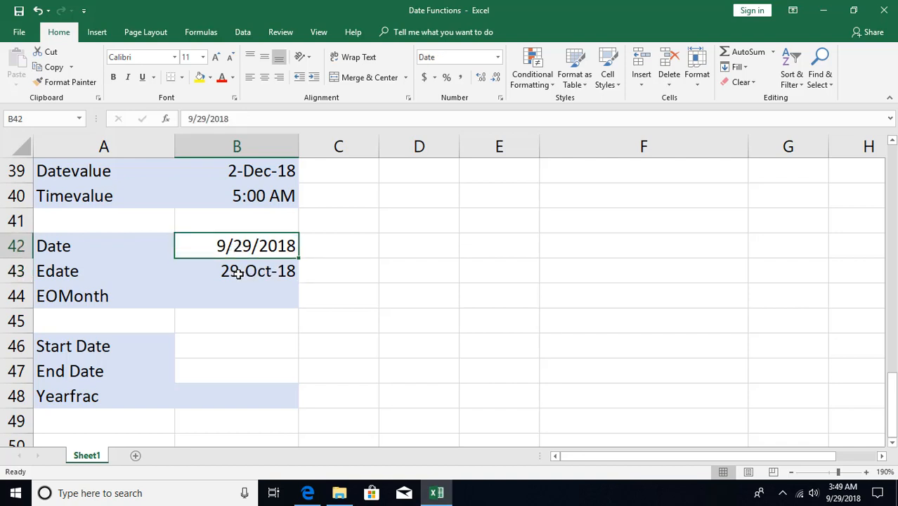
{"action": "left_click", "coordinate": [236, 272]}
{"action": "double_click", "coordinate": [275, 270]}
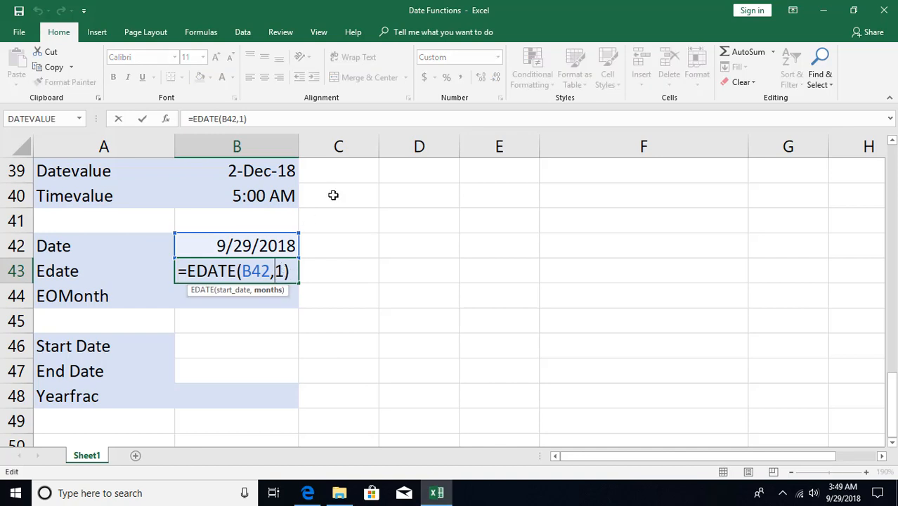
{"action": "key", "text": "BackSpace"}
{"action": "type", "text": "3"}
{"action": "key", "text": "Return"}
{"action": "key", "text": "Up"}
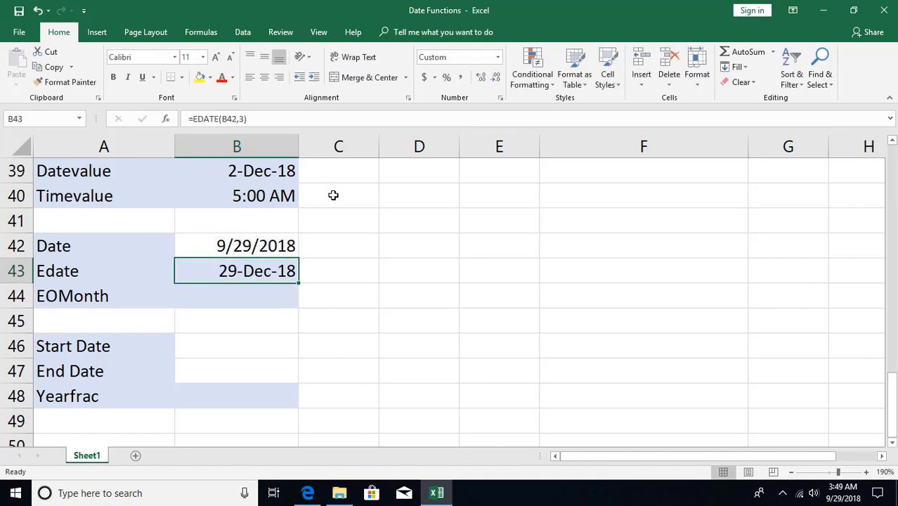
- Calculate the last day of B42's month in cell B44 with =EOMONTH(B42,0) and format it as a day-month-year date
{"action": "left_click", "coordinate": [270, 297]}
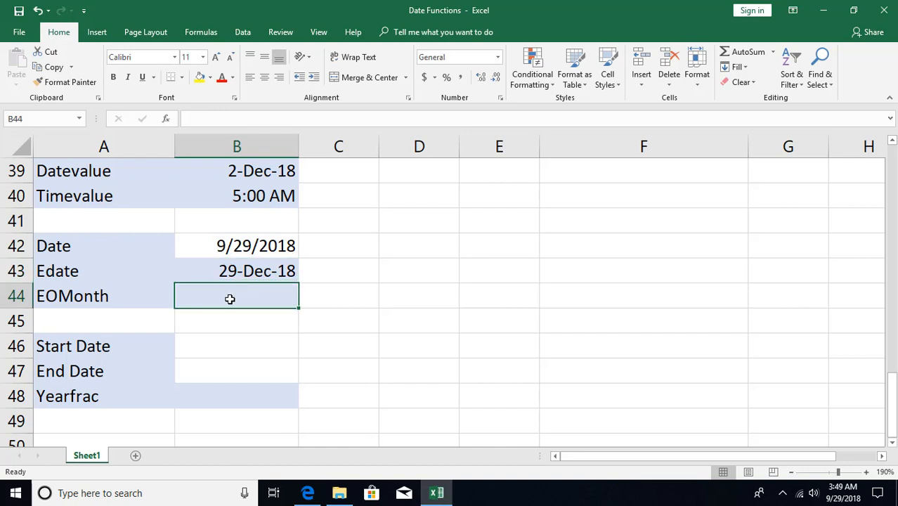
{"action": "type", "text": "=eo"}
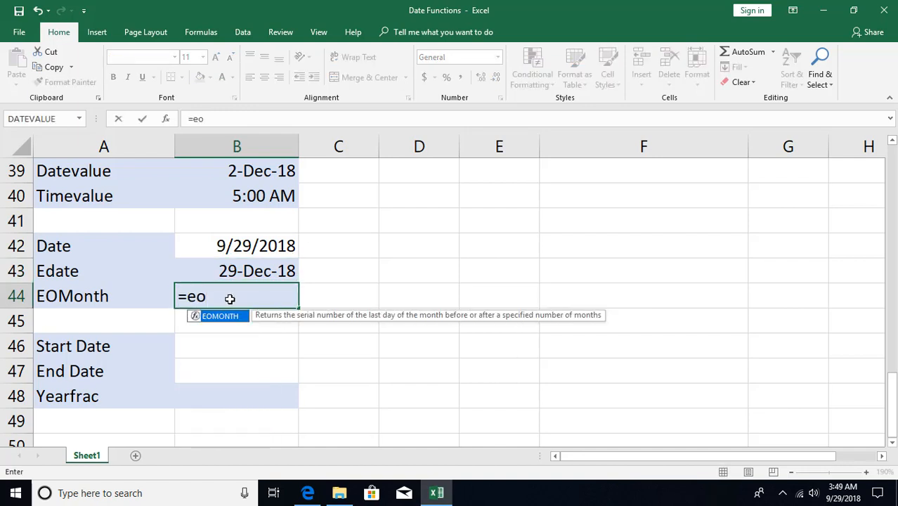
{"action": "key", "text": "Tab"}
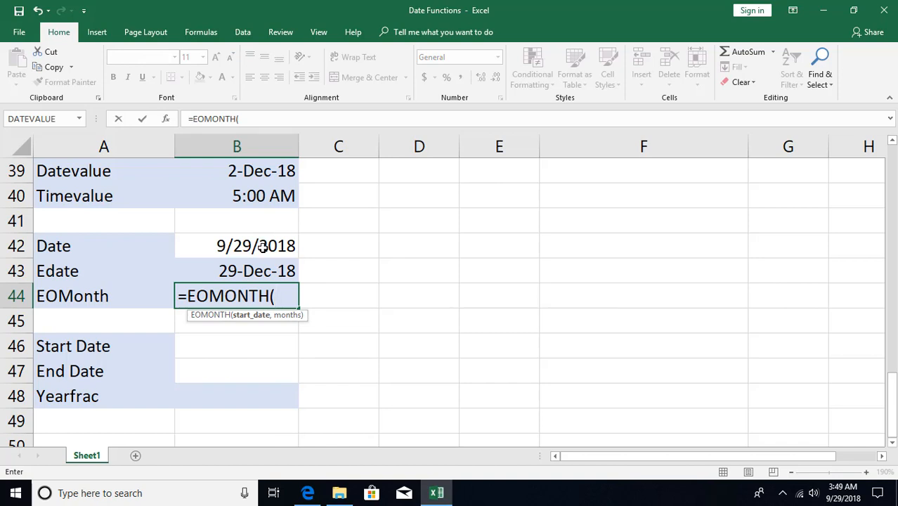
{"action": "left_click", "coordinate": [262, 246]}
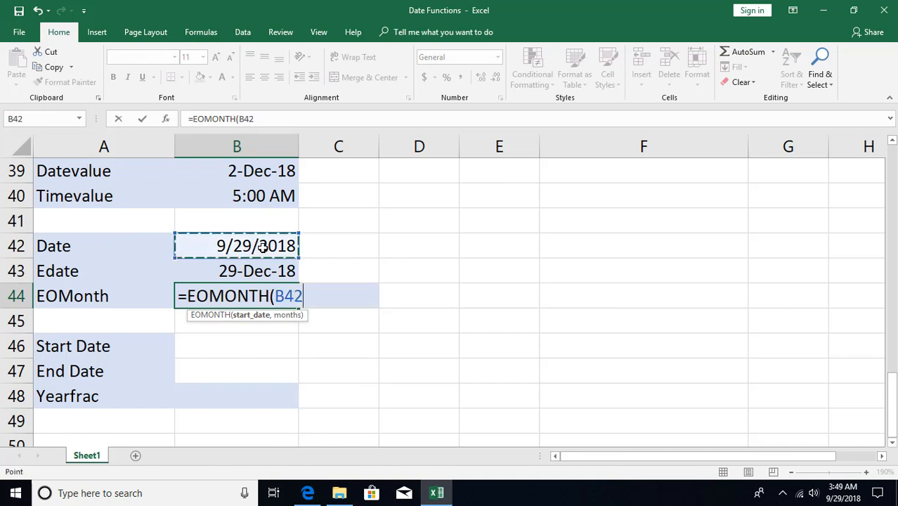
{"action": "type", "text": ","}
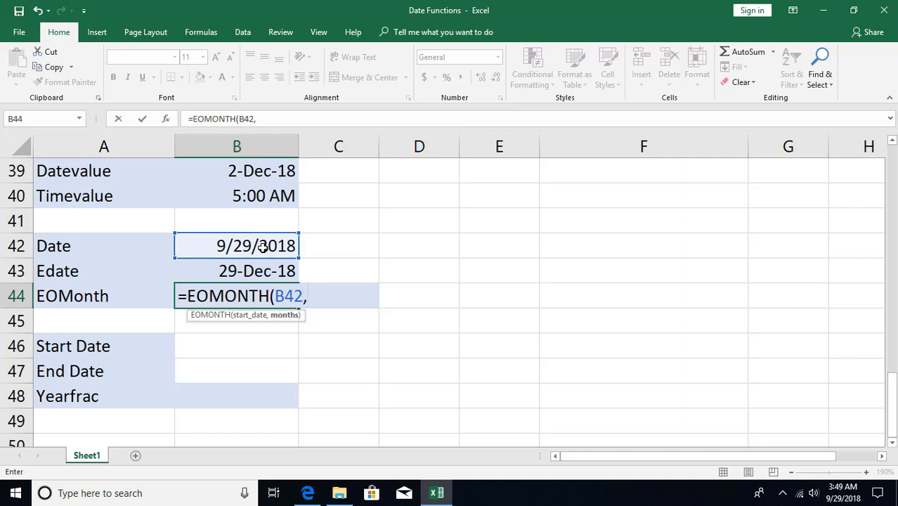
{"action": "type", "text": "0"}
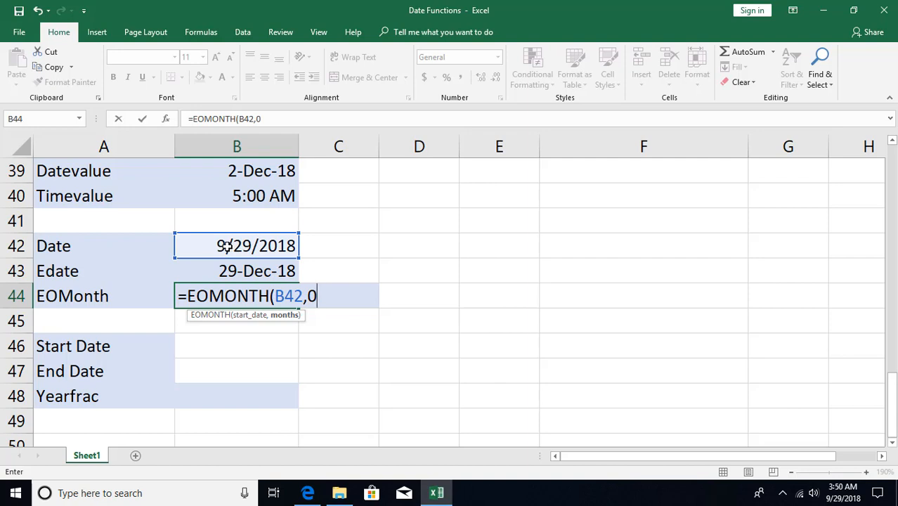
{"action": "key", "text": "Return"}
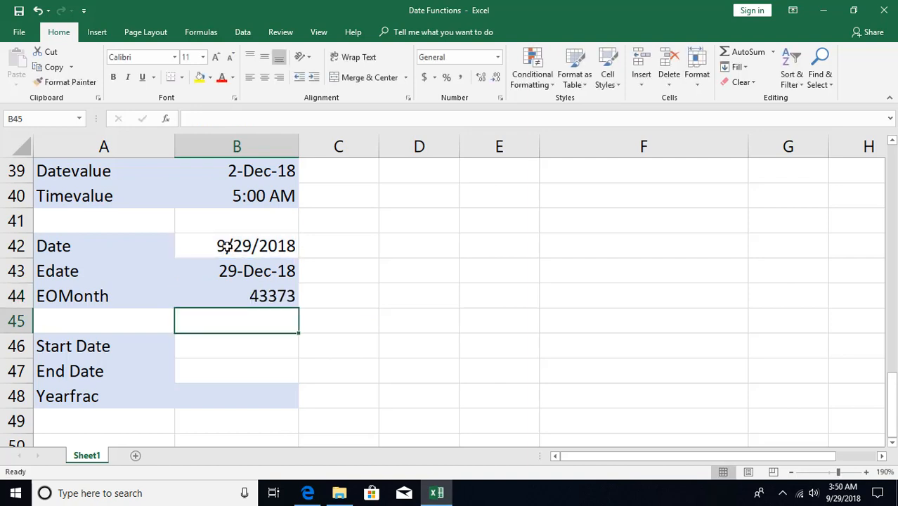
{"action": "left_click", "coordinate": [258, 296]}
{"action": "key", "text": "ctrl+shift+3"}
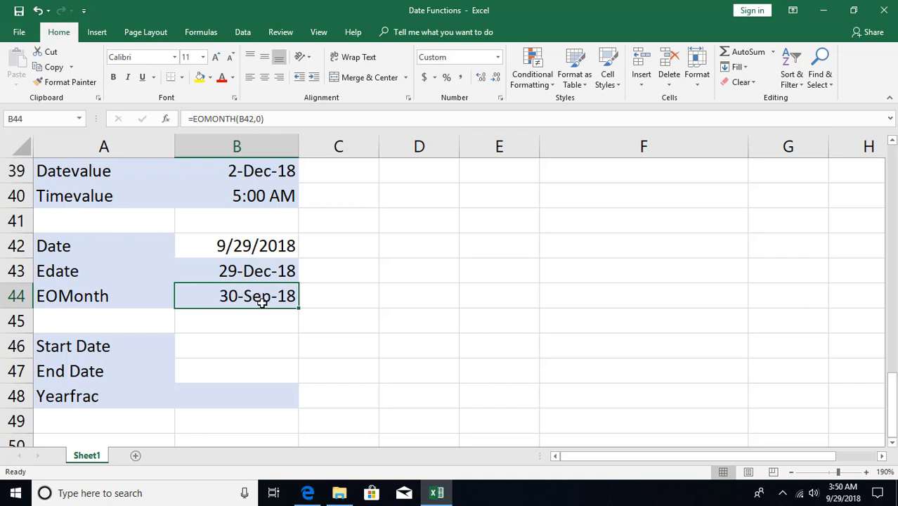
- Change the months argument of the EOMONTH formula in cell B44 to 1
{"action": "double_click", "coordinate": [261, 301]}
{"action": "left_click", "coordinate": [310, 297]}
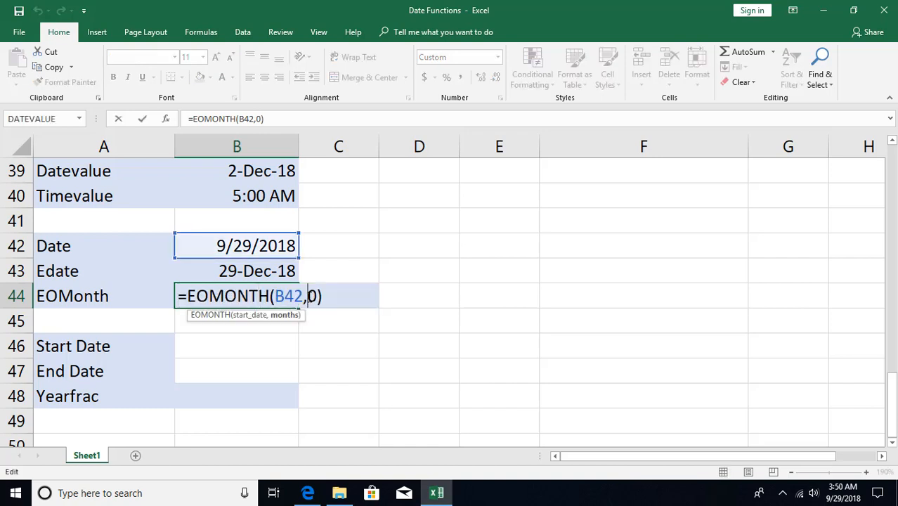
{"action": "key", "text": "BackSpace"}
{"action": "type", "text": "1"}
{"action": "key", "text": "Return"}
{"action": "key", "text": "Up"}
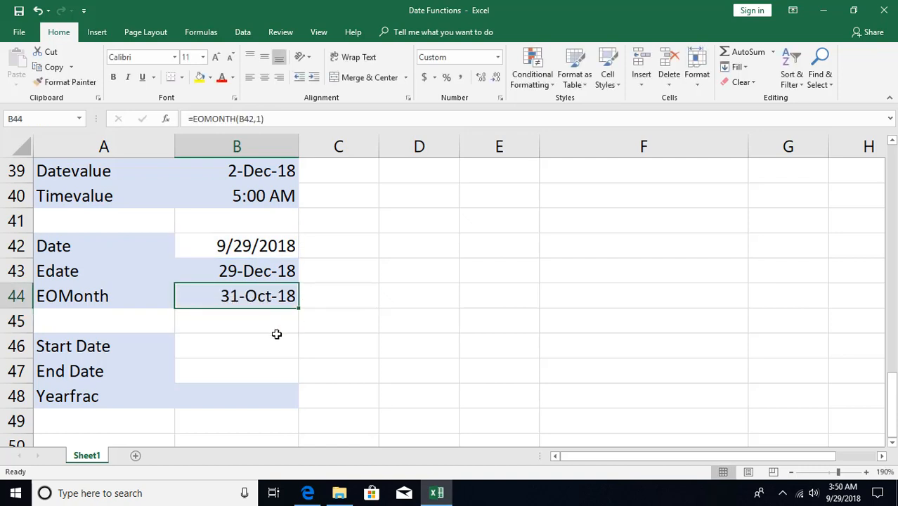
- Enter 24 dec 2014 as the Start Date in B46 and the current date, 9/29/2018, as a fixed End Date in B47
{"action": "scroll", "coordinate": [240, 296], "scroll_direction": "down", "scroll_amount": 1}
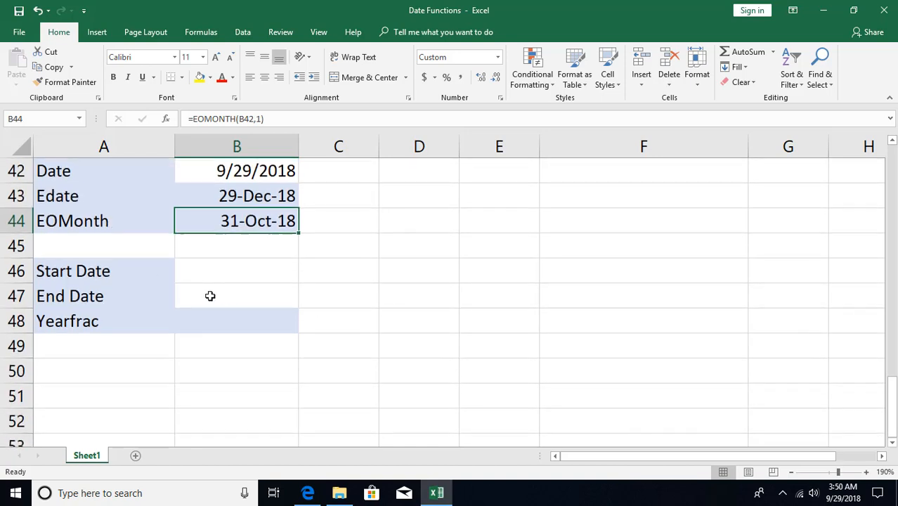
{"action": "left_click", "coordinate": [205, 280]}
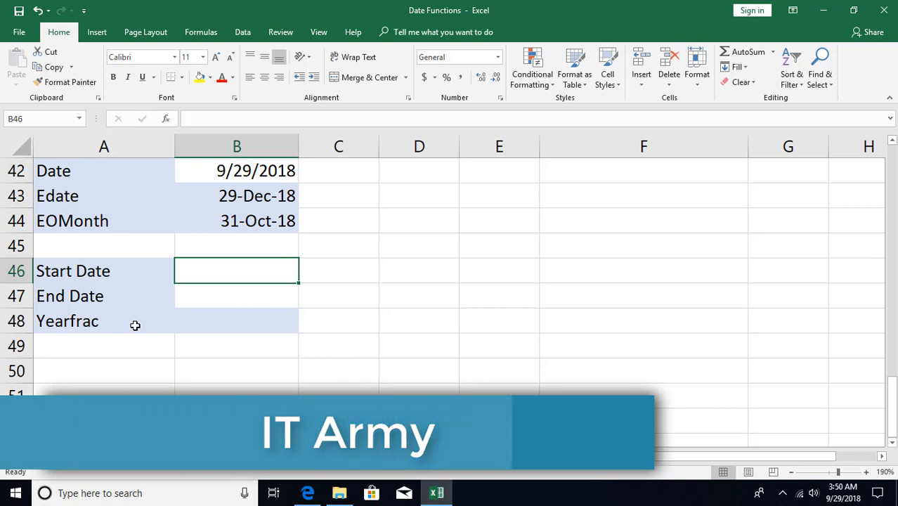
{"action": "type", "text": "24 dec "}
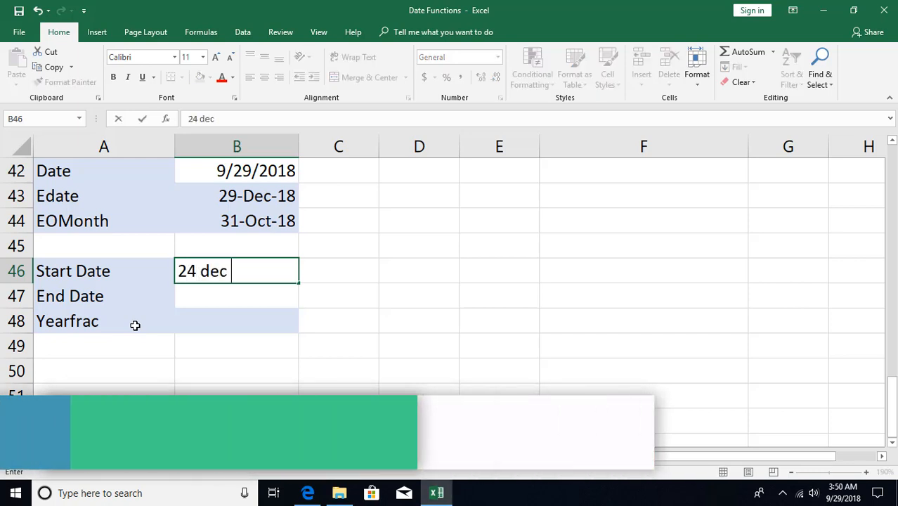
{"action": "type", "text": "2014"}
{"action": "key", "text": "Return"}
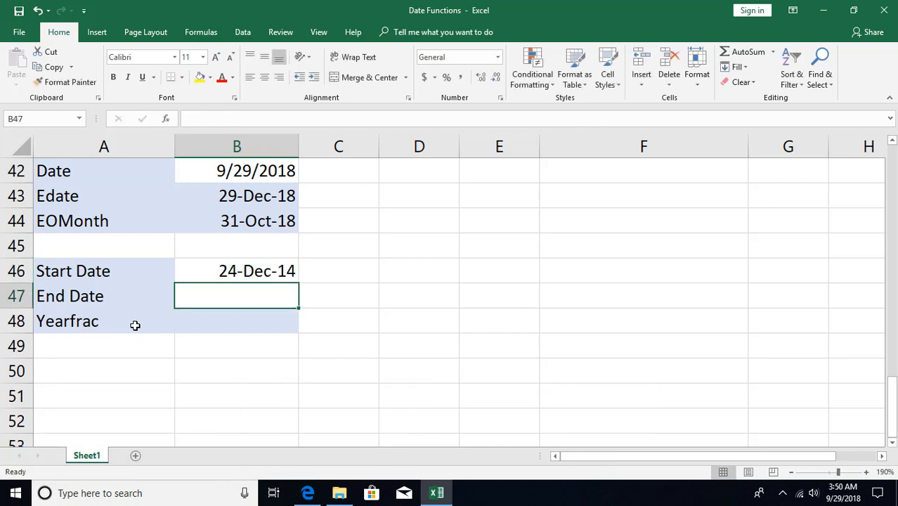
{"action": "key", "text": "ctrl+semicolon"}
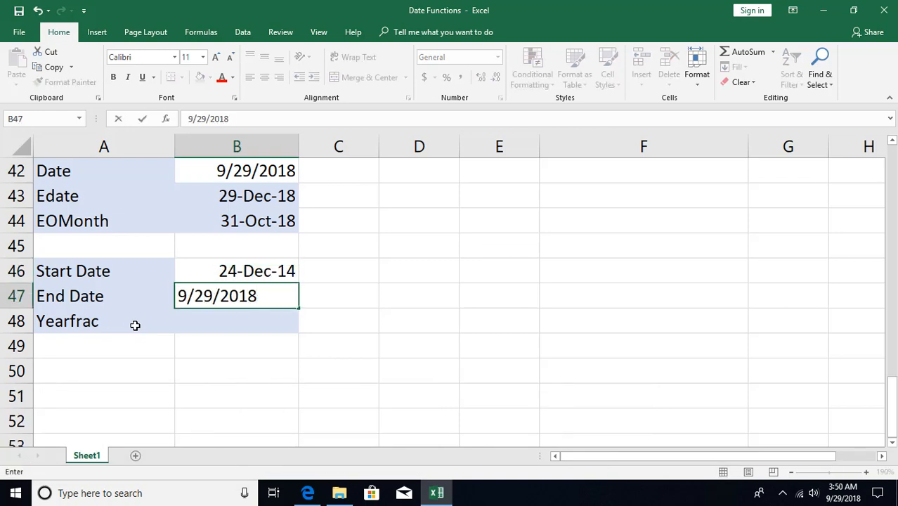
{"action": "key", "text": "Return"}
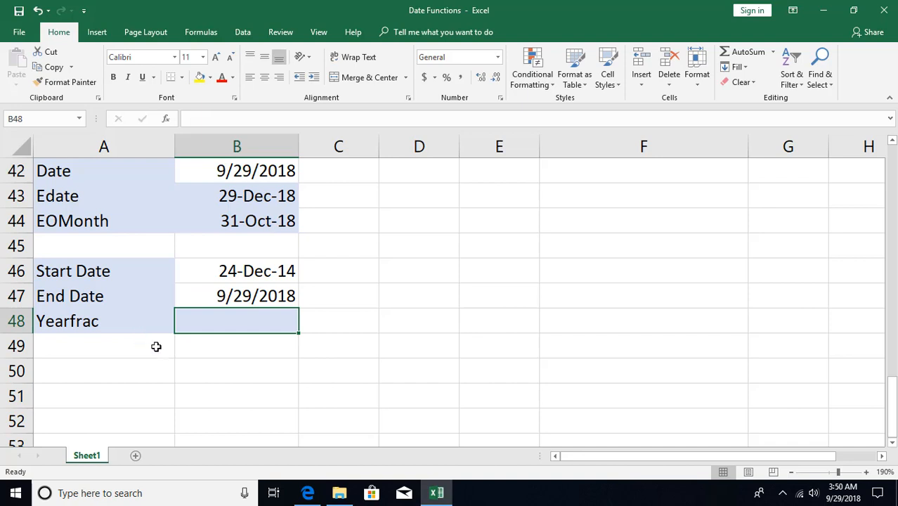
- Calculate the fraction of years between the start and end dates in cell B48 with =YEARFRAC(B46,B47)
{"action": "type", "text": "=yearf"}
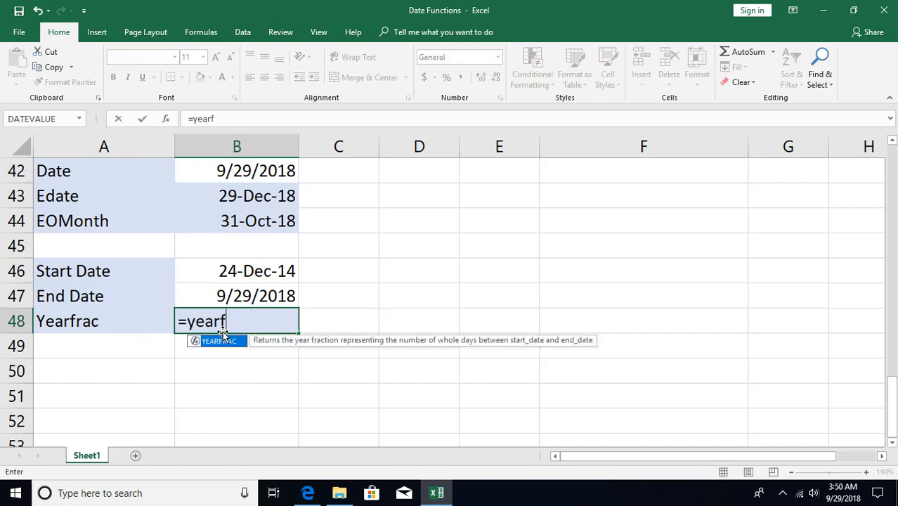
{"action": "key", "text": "Tab"}
{"action": "left_click", "coordinate": [257, 279]}
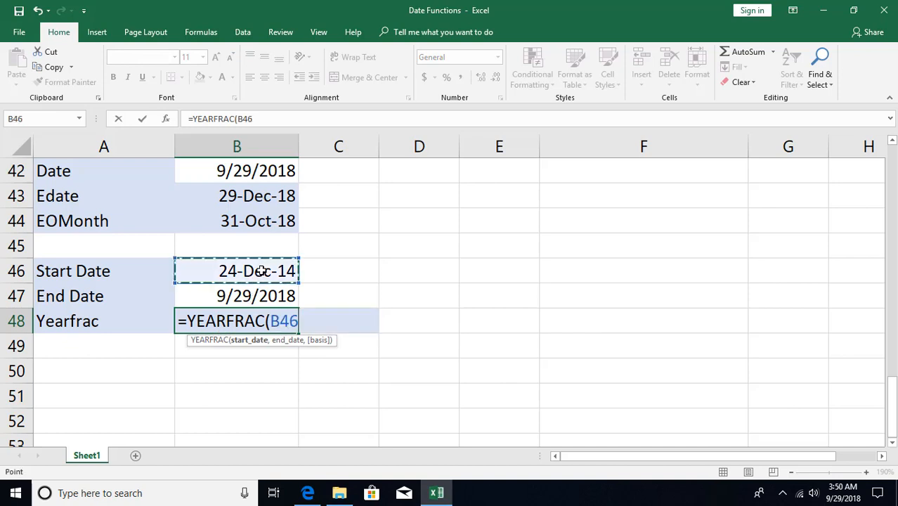
{"action": "type", "text": ","}
{"action": "left_click", "coordinate": [247, 299]}
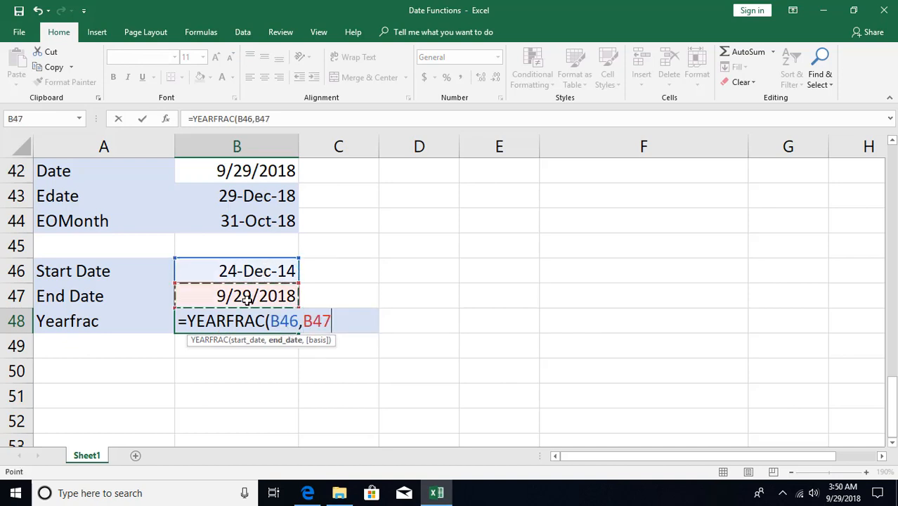
{"action": "key", "text": "Return"}
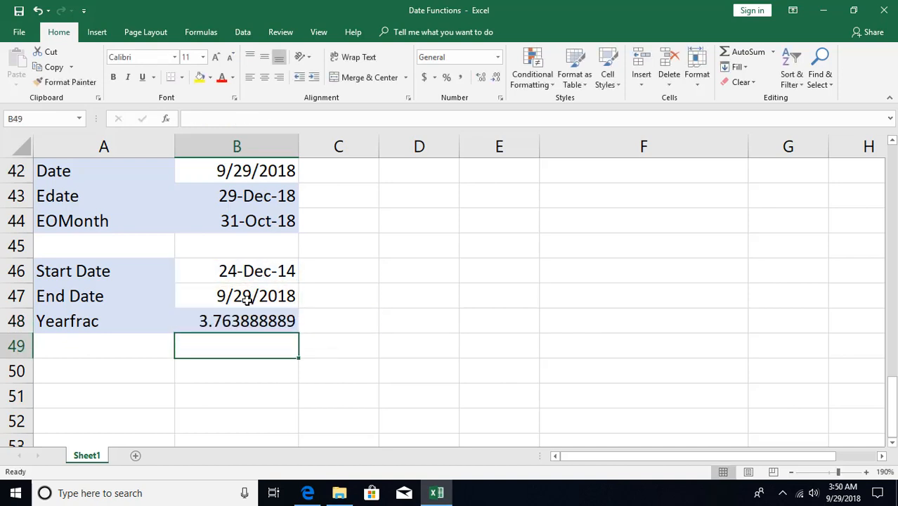
{"action": "left_click", "coordinate": [216, 322]}
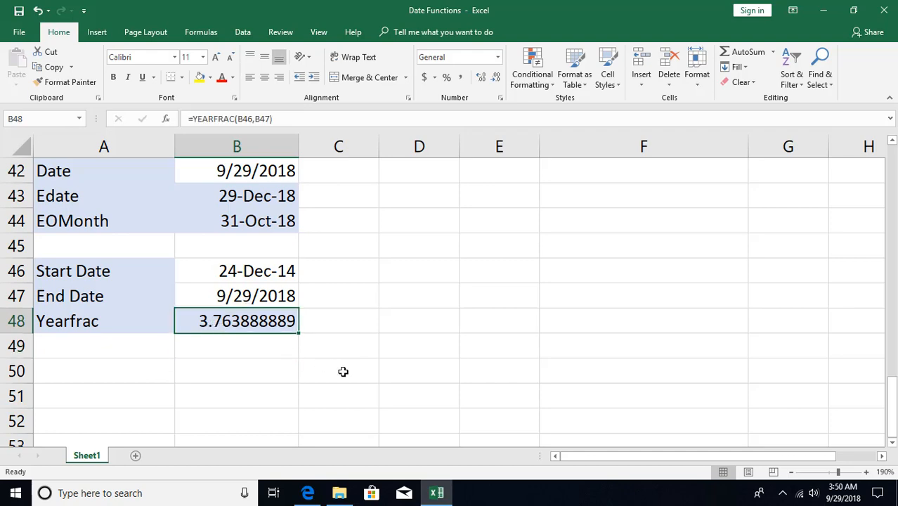
- Return to the start of the worksheet and review the list of available Date & Time functions
{"action": "scroll", "coordinate": [343, 279], "scroll_direction": "up", "scroll_amount": 2}
{"action": "scroll", "coordinate": [345, 278], "scroll_direction": "up", "scroll_amount": 12}
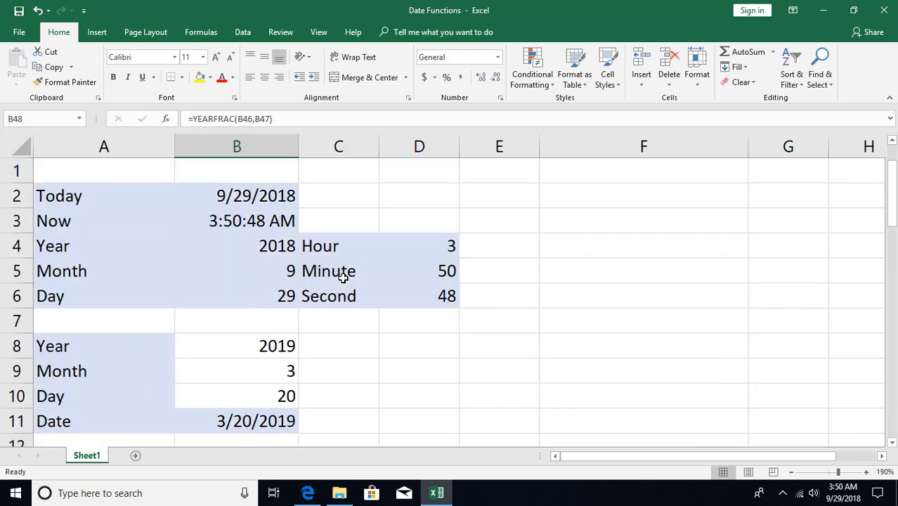
{"action": "left_click", "coordinate": [200, 32]}
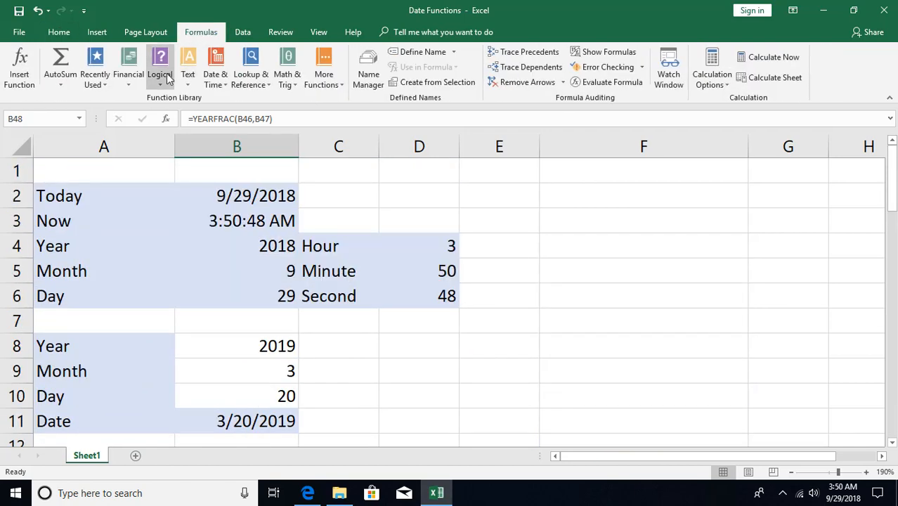
{"action": "left_click", "coordinate": [216, 80]}
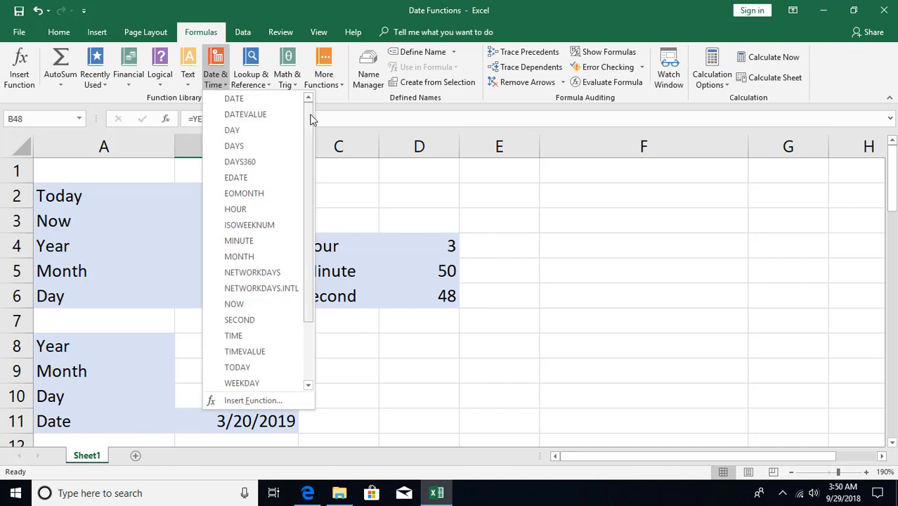
{"action": "mouse_move", "coordinate": [310, 113]}
{"action": "left_mouse_down"}
{"action": "mouse_move", "coordinate": [309, 214]}
{"action": "mouse_move", "coordinate": [313, 105]}
{"action": "left_mouse_up"}
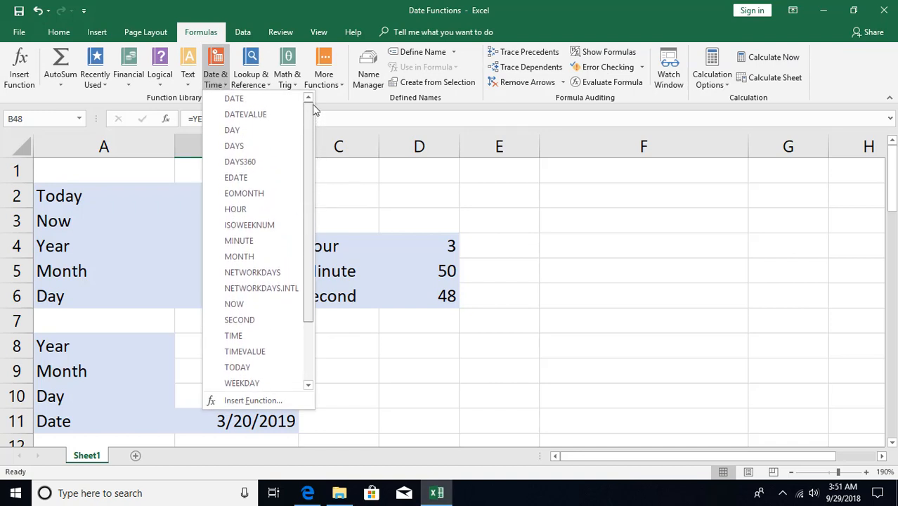